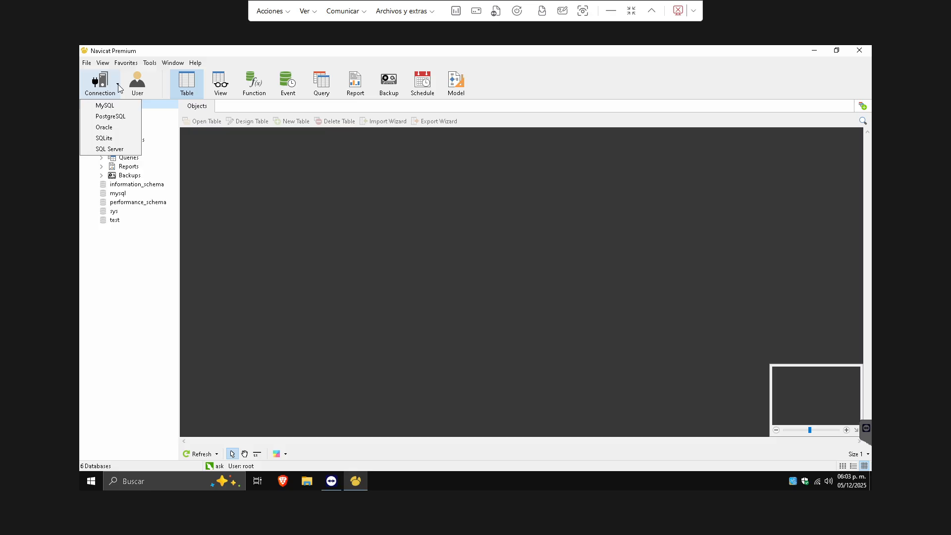
left_click(146, 301)
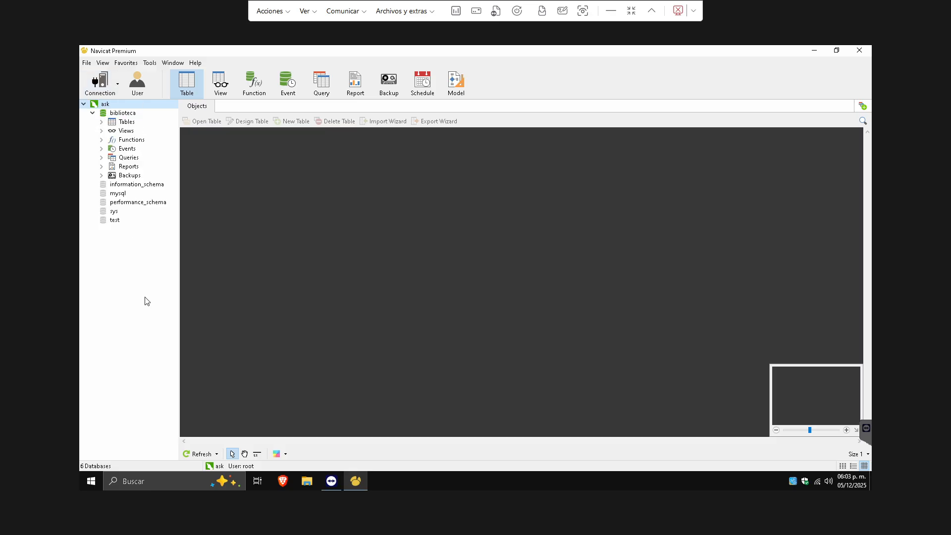
left_click(85, 64)
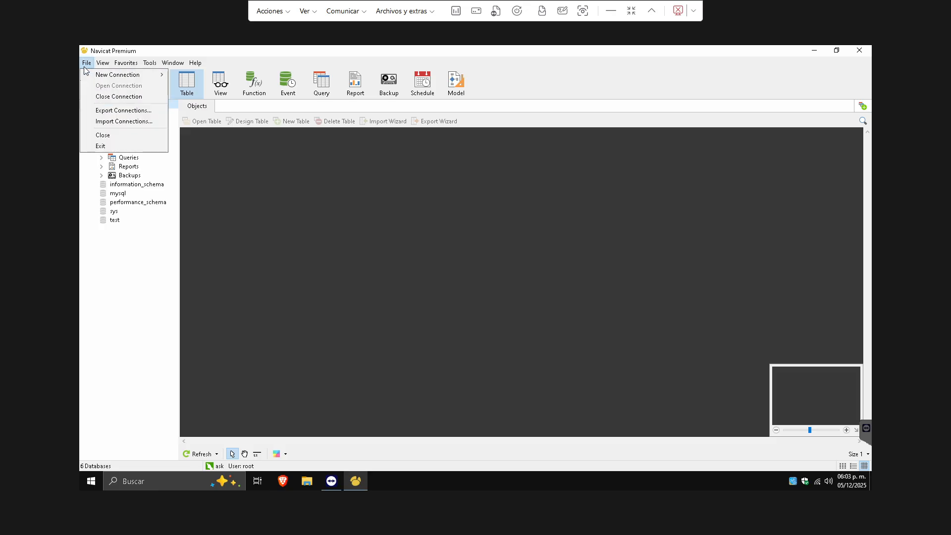
mouse_move(85, 77)
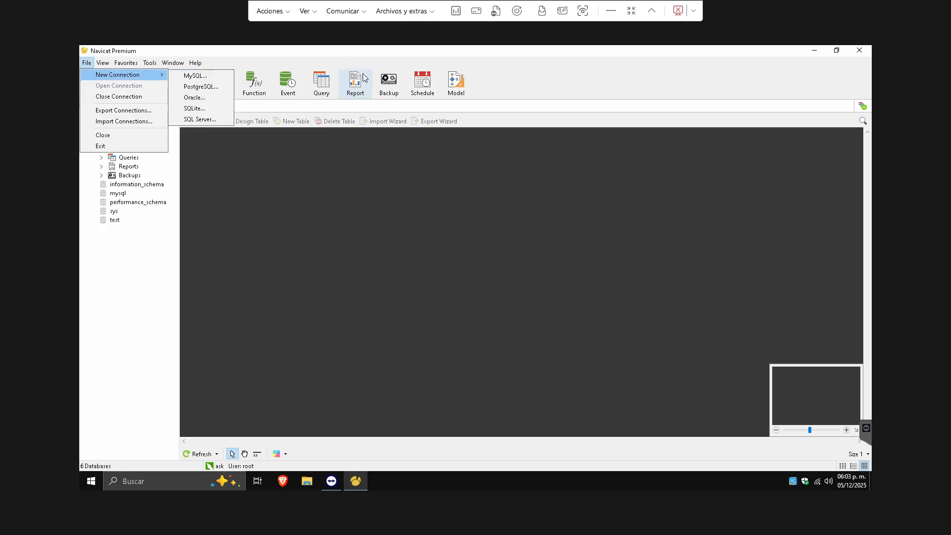
left_click(534, 65)
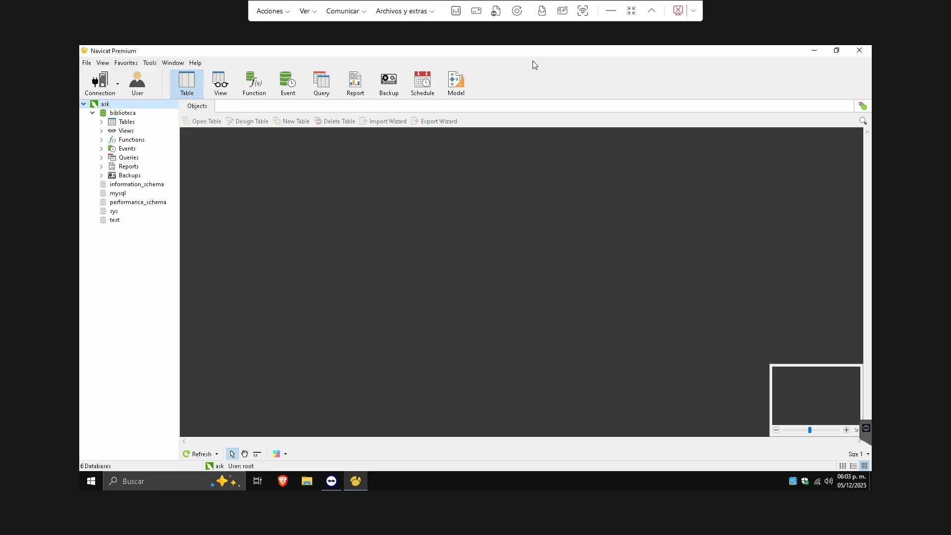
- Show the biblioteca database's table diagram and open the libro table in design view
right_click(113, 113)
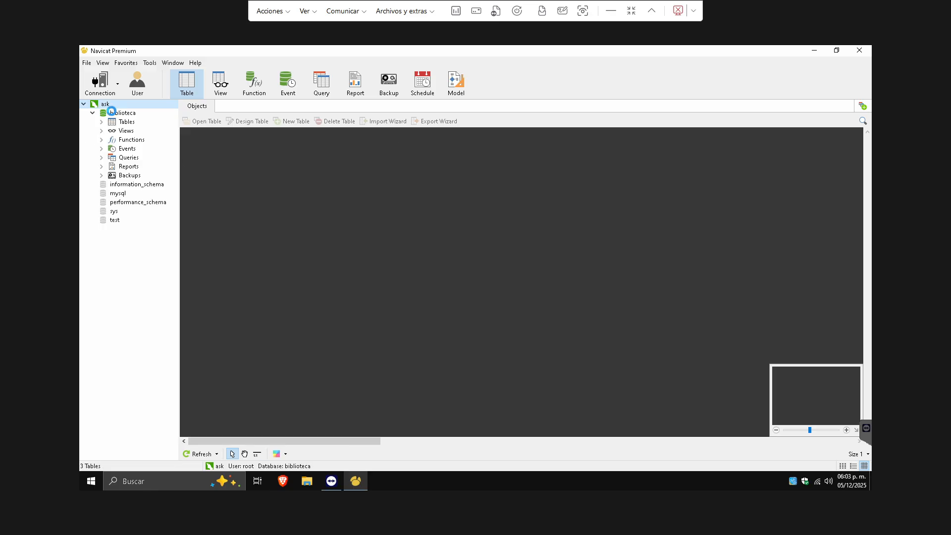
left_click(351, 277)
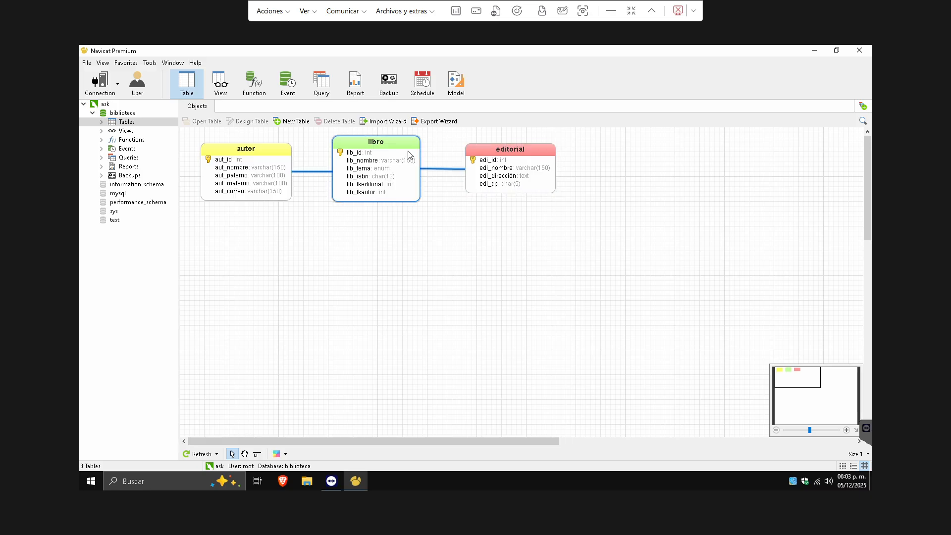
right_click(362, 154)
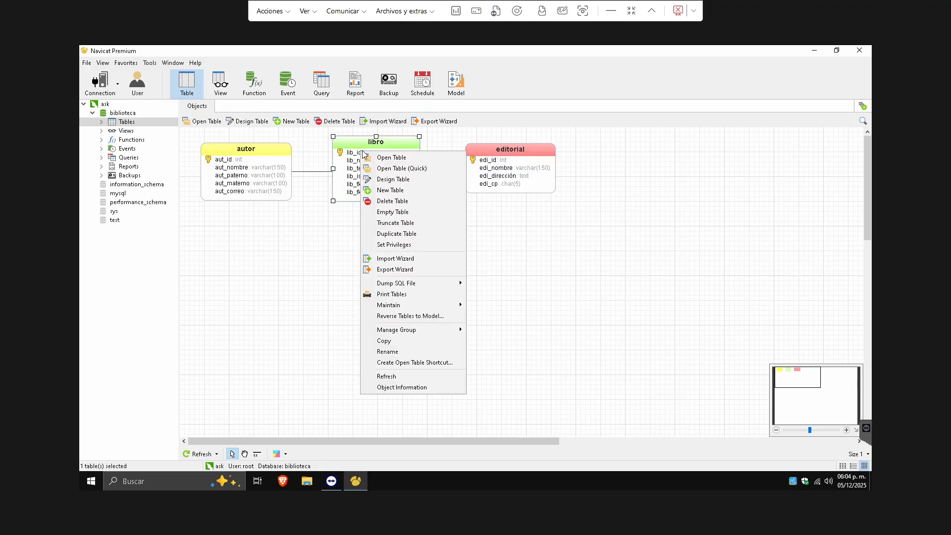
left_click(379, 181)
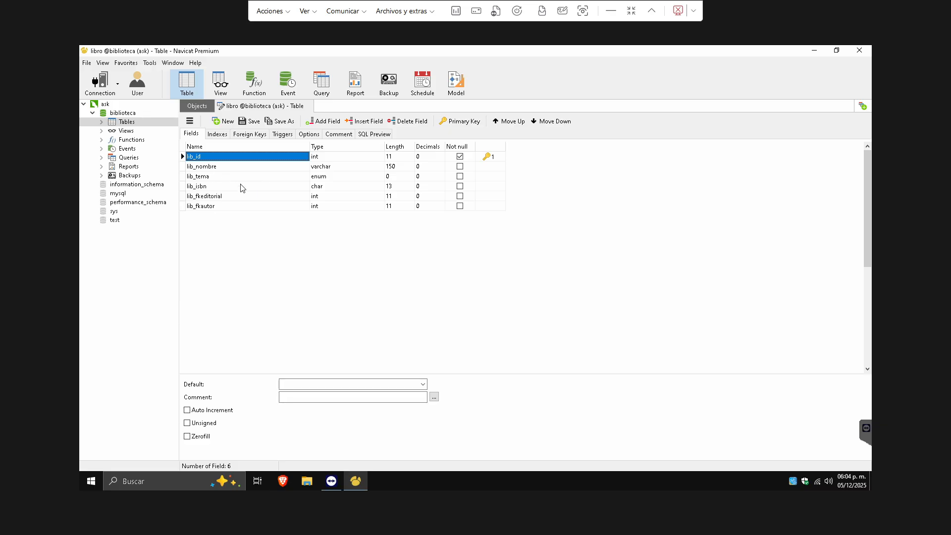
- Inspect the list of allowed enum values for lib_tema and the properties of the lib_isbn field
left_click(364, 178)
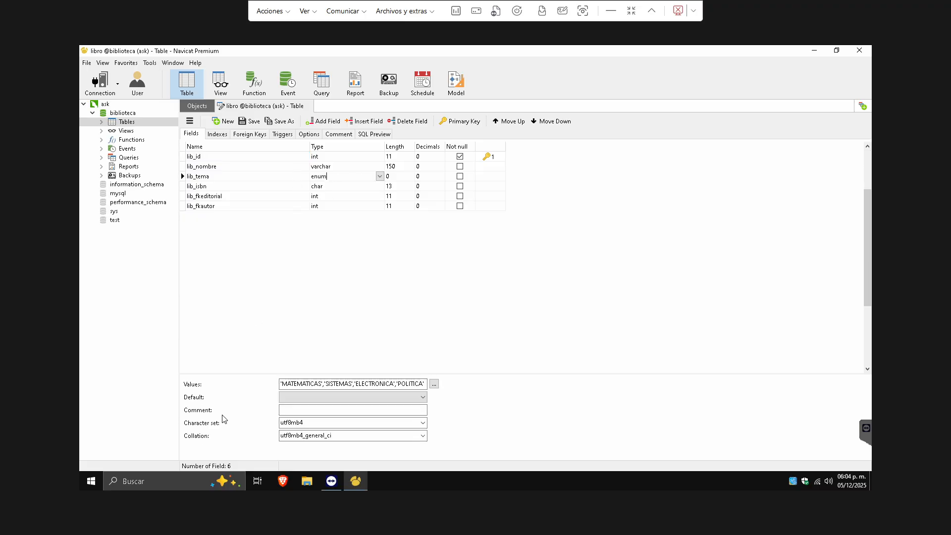
left_click(435, 384)
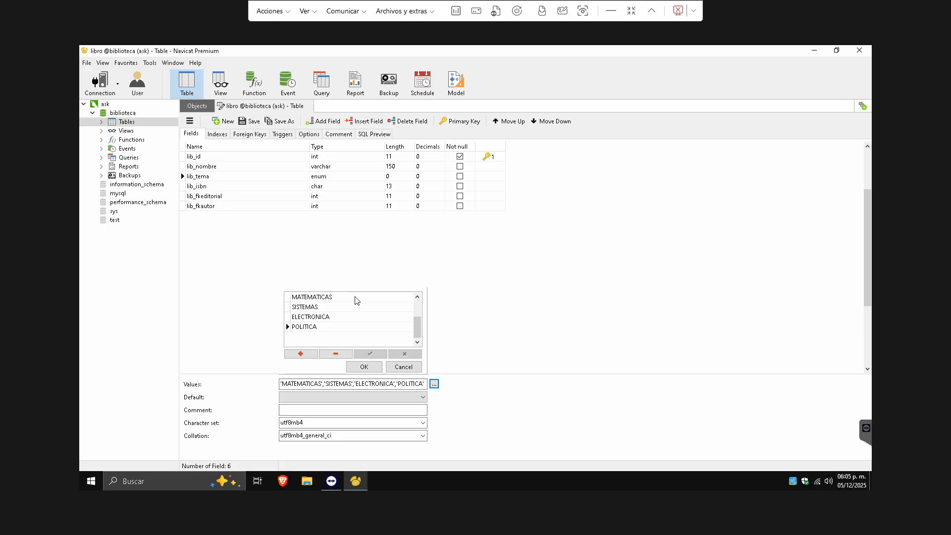
left_click(402, 367)
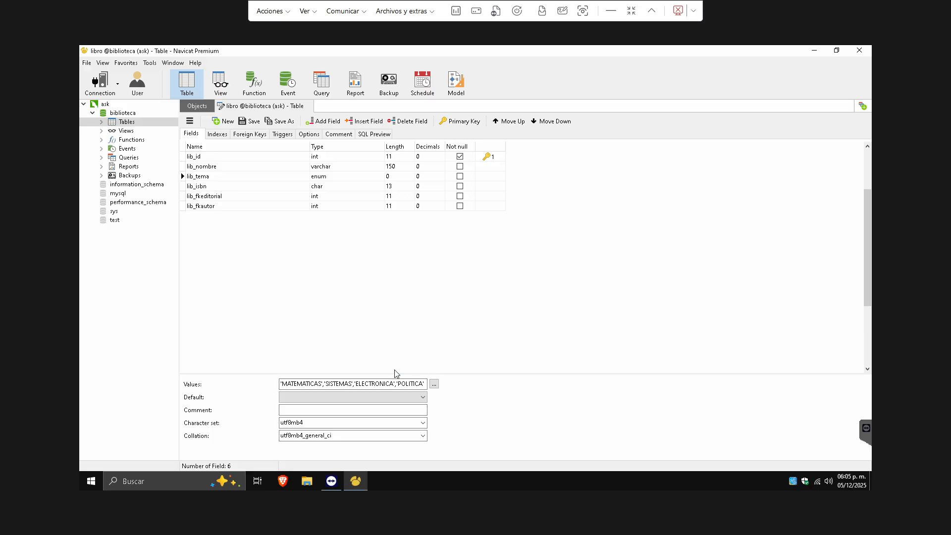
left_click(225, 187)
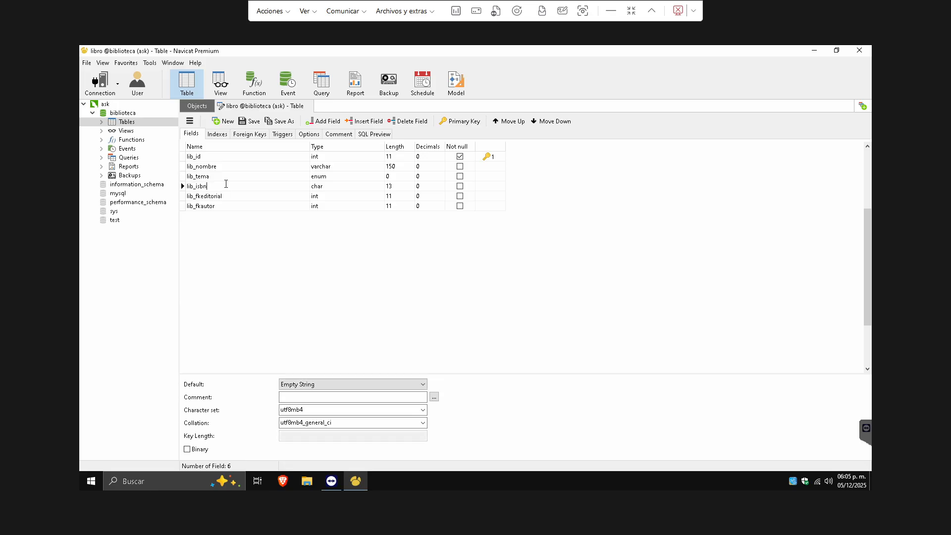
left_click(347, 247)
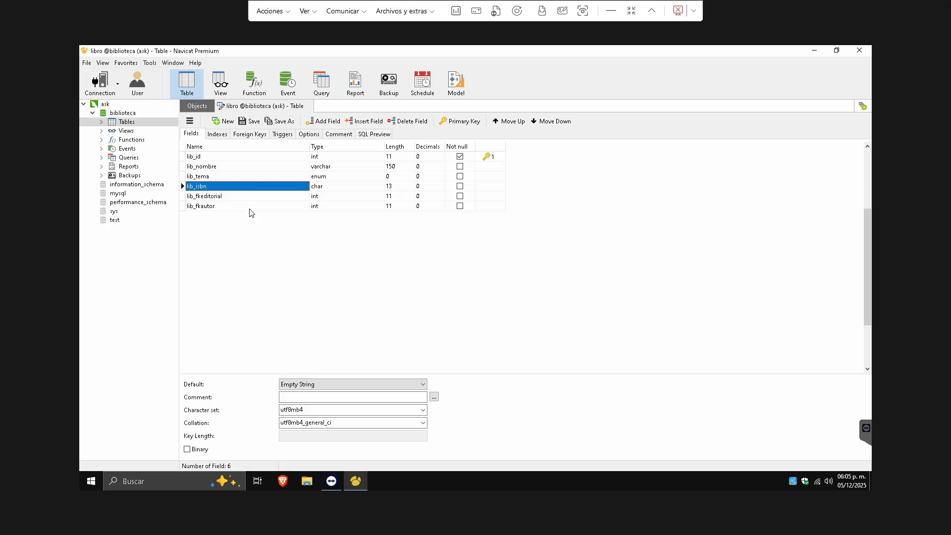
- View the libro table's foreign keys and check which field the editorial foreign key uses, leaving the selection unchanged
left_click(239, 134)
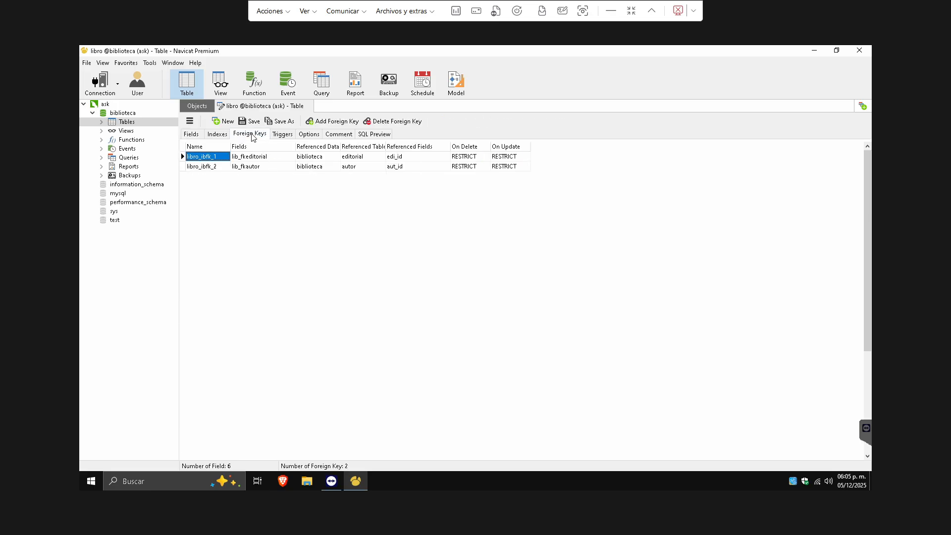
left_click(256, 156)
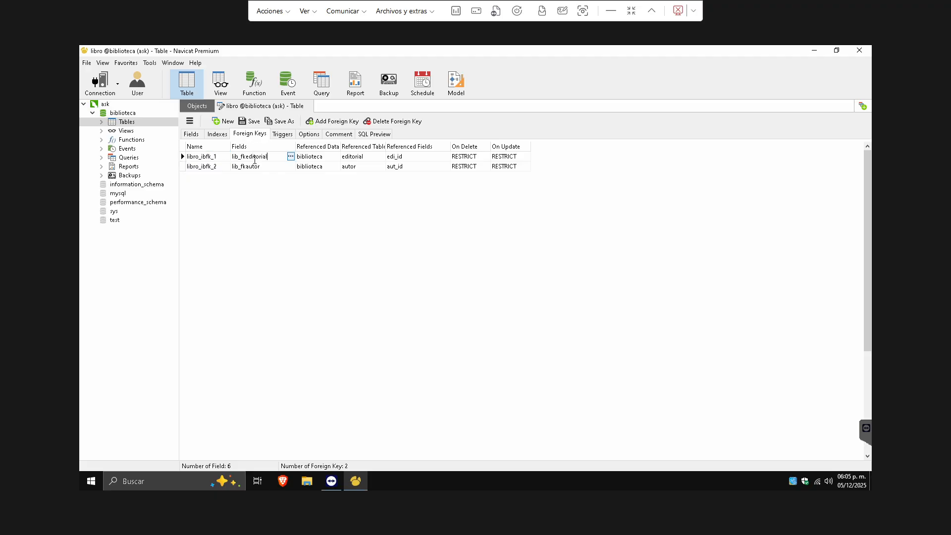
left_click(291, 157)
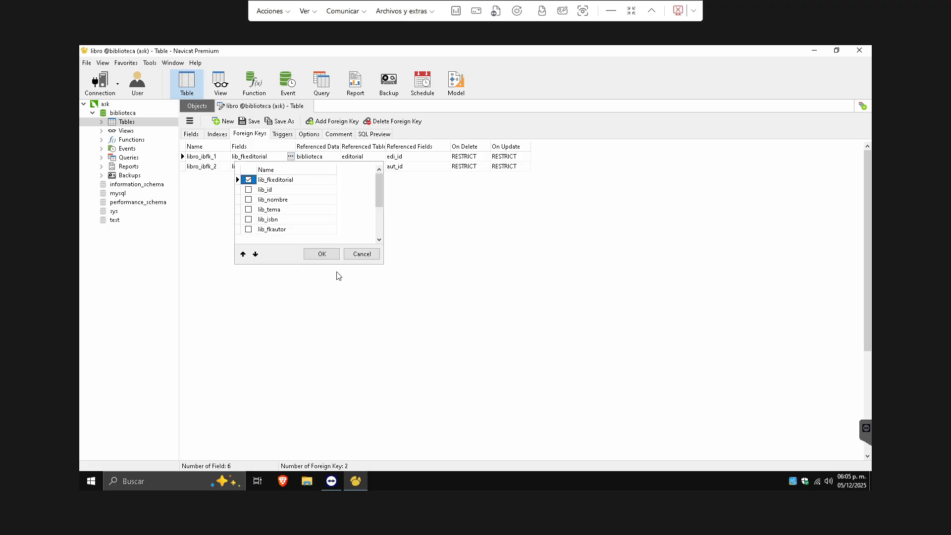
left_click(359, 255)
key("Escape")
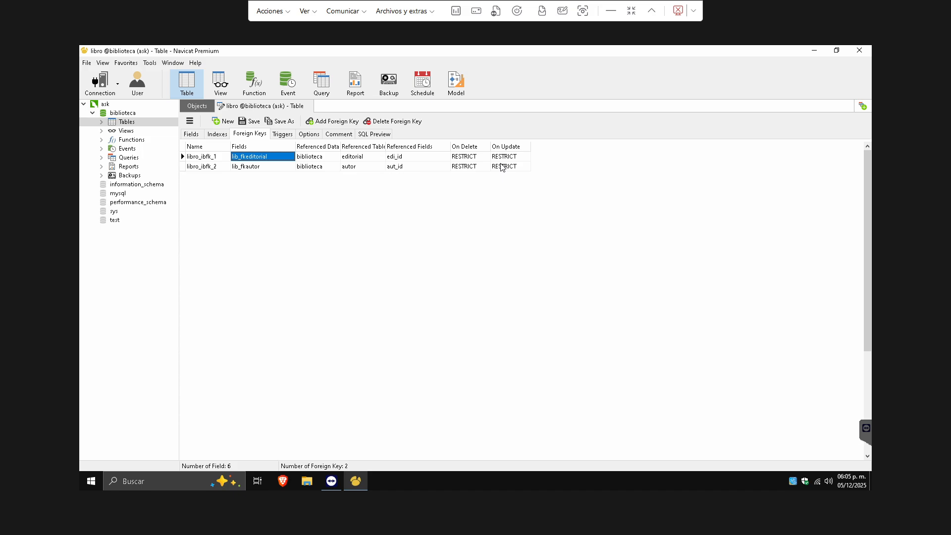
- Review the available On Delete options for the editorial and autor foreign keys without changing them
left_click(486, 158)
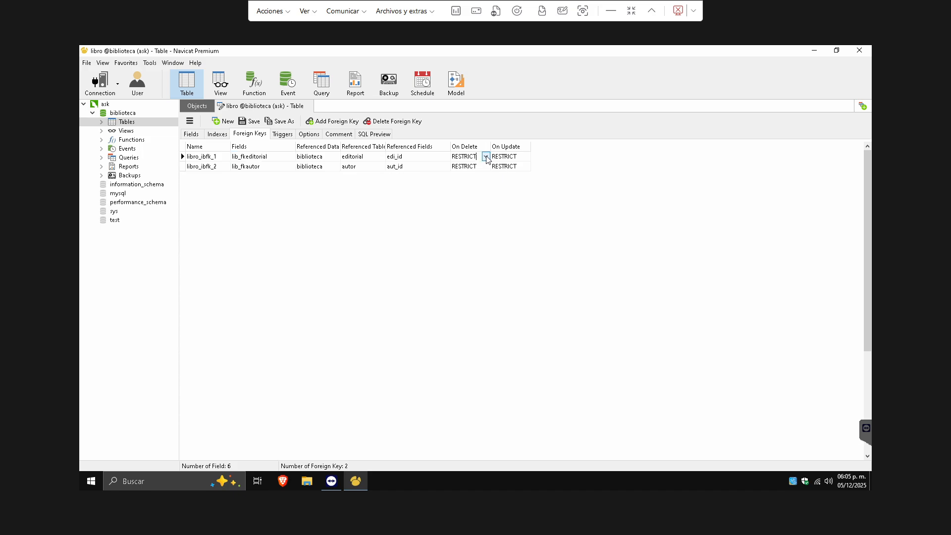
left_click(486, 158)
left_click(616, 170)
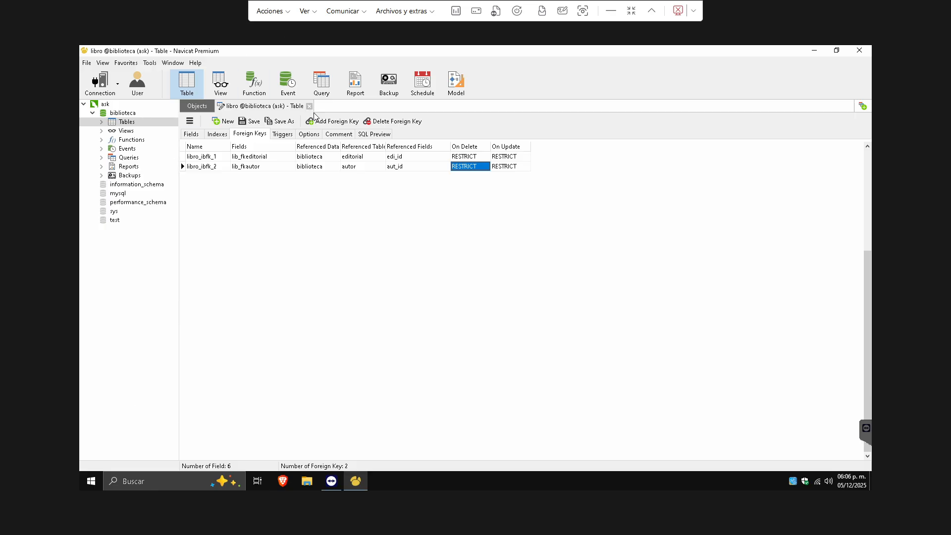
left_click(484, 168)
left_click(486, 167)
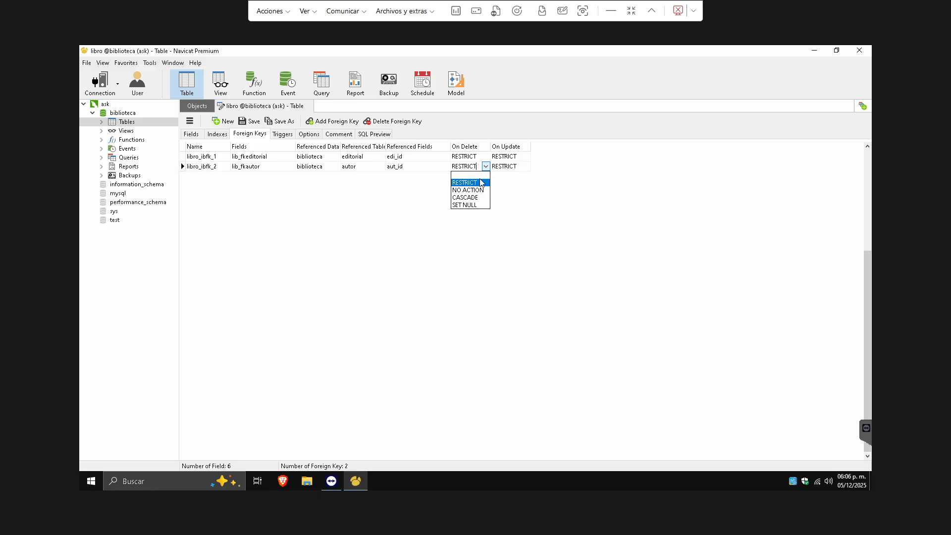
left_click(635, 233)
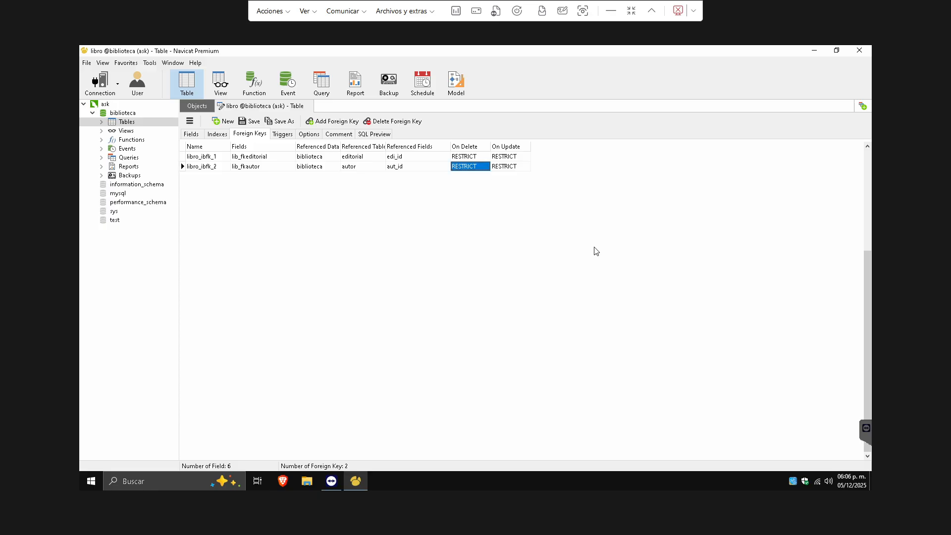
- Close the libro table design and close the biblioteca database
left_click(309, 107)
left_click(92, 114)
right_click(128, 116)
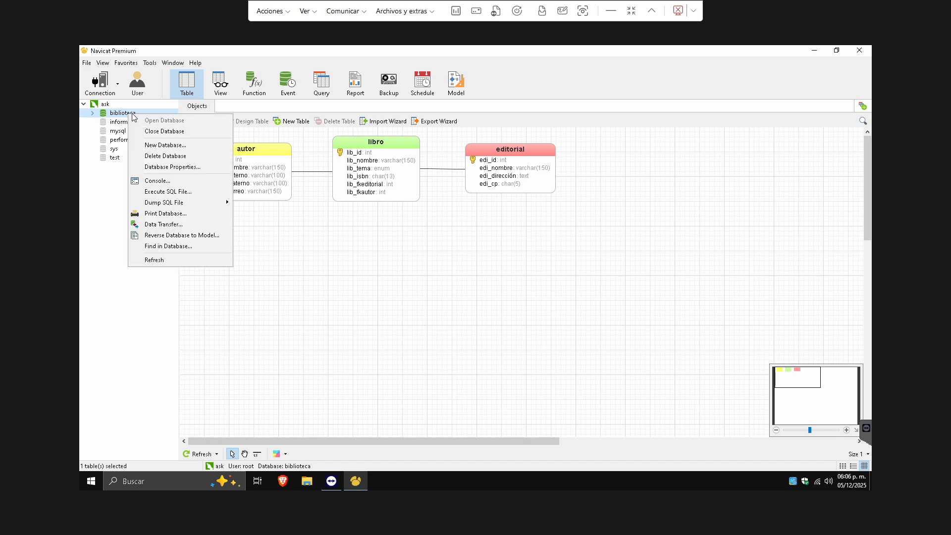
left_click(149, 132)
- Begin a new database on the ask connection and name it gasmonkey
left_click(101, 106)
right_click(103, 105)
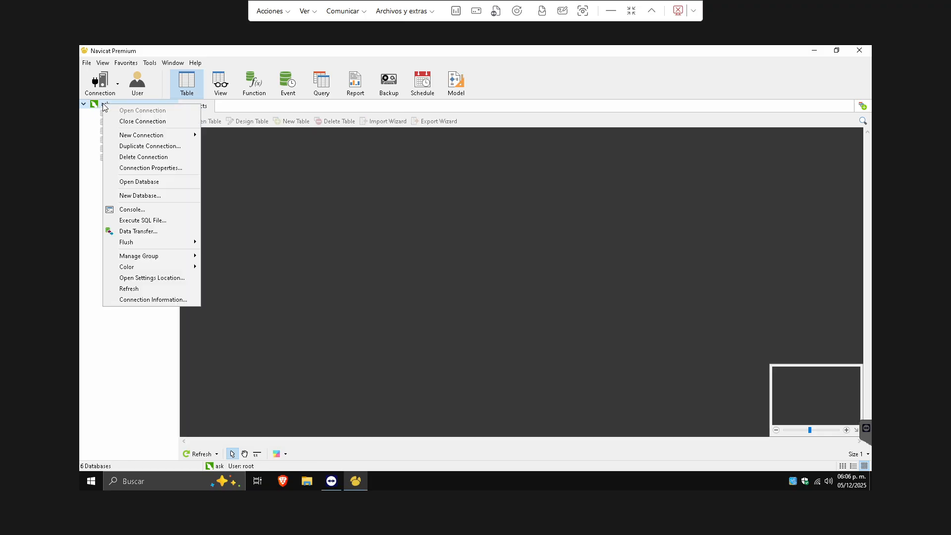
left_click(153, 198)
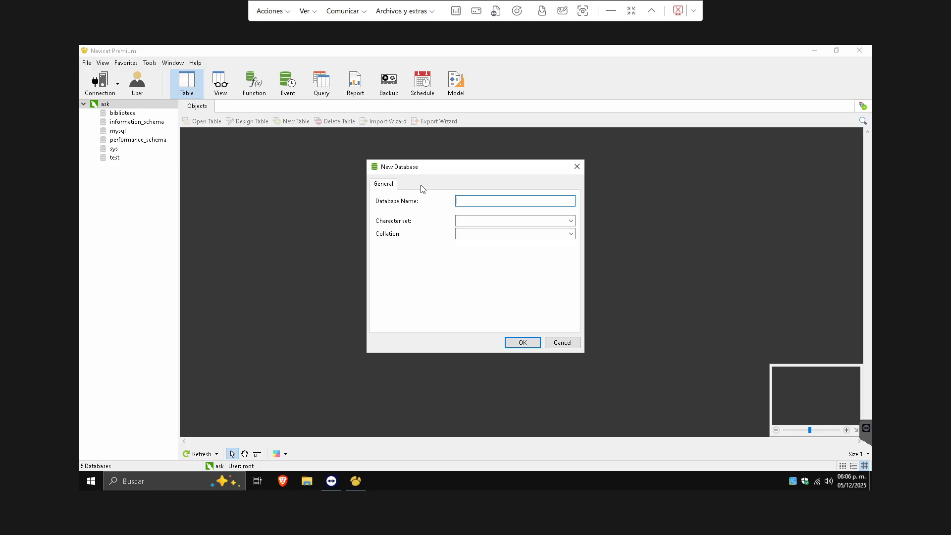
type("gasmonkey")
key("Tab")
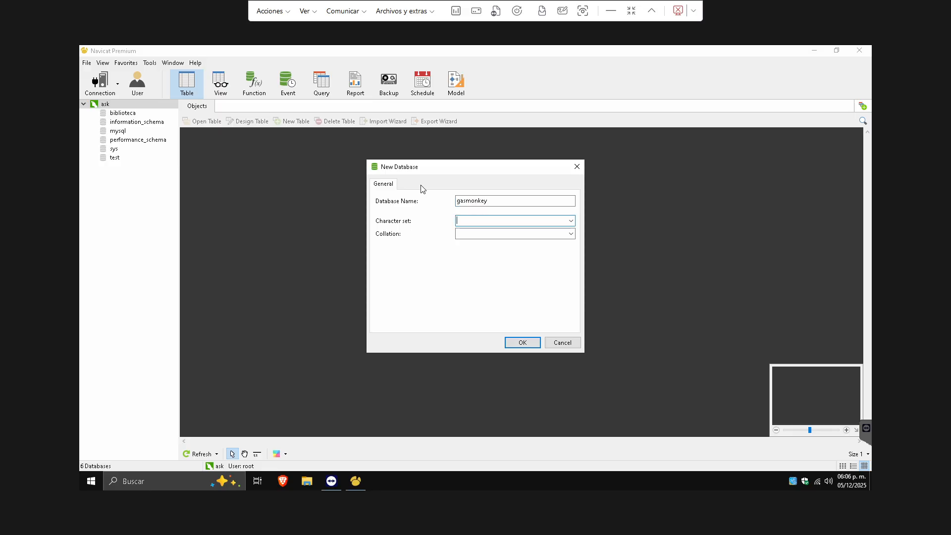
- Set the new database's character set to utf8mb4 -- UTF-8 Unicode
type("utf")
key("Down")
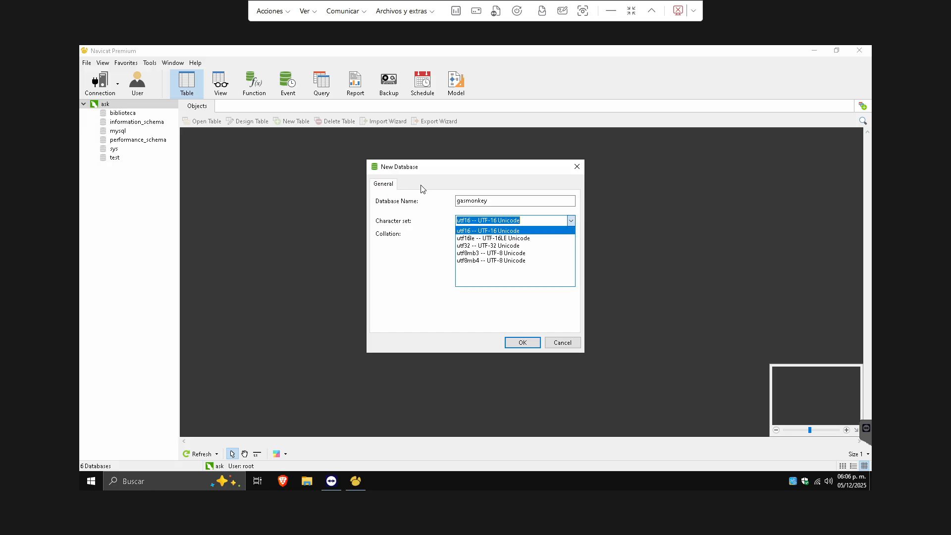
key("Down")
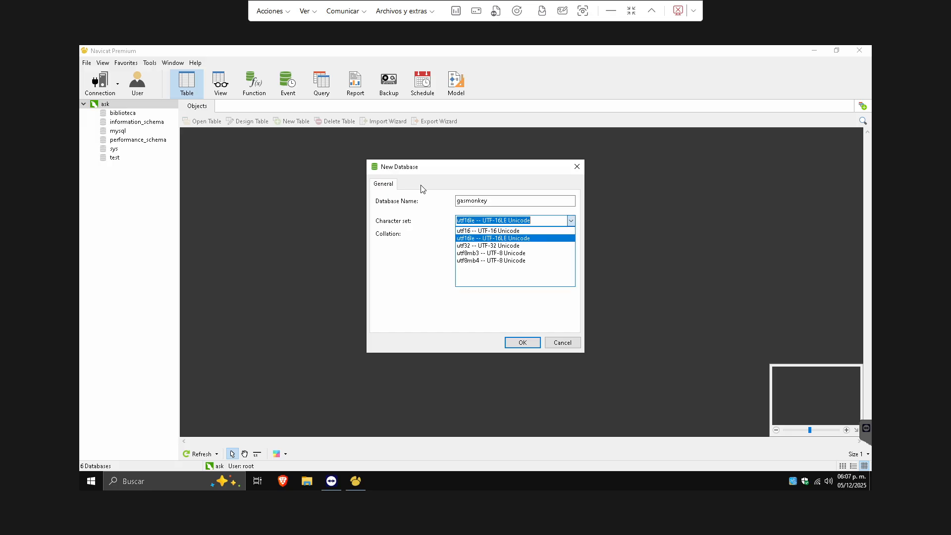
key("Down")
key("Down")
key("Down")
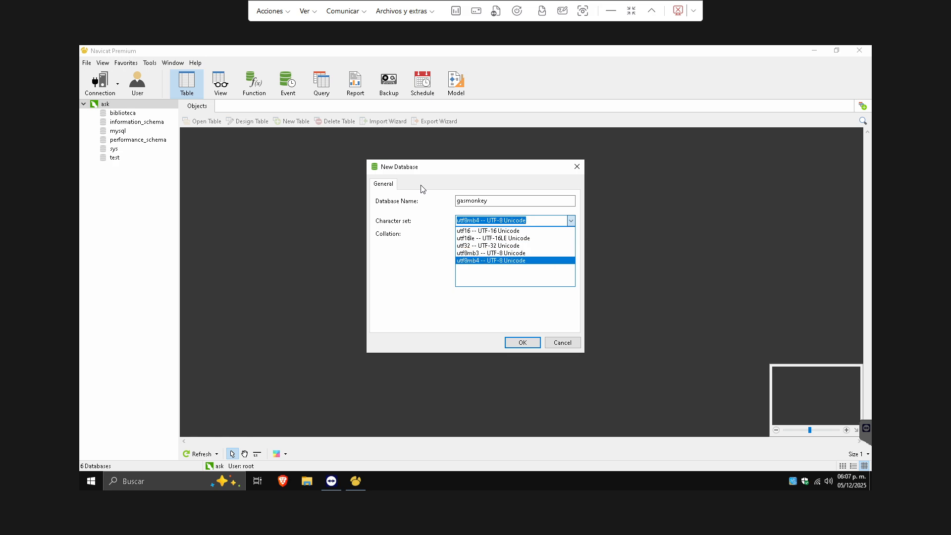
key("Return")
key("Tab")
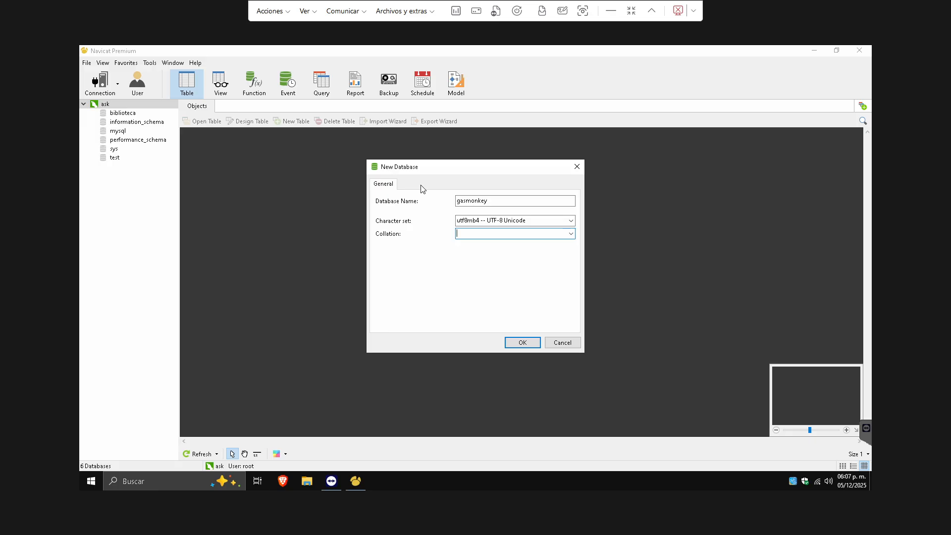
- Set the collation to utf8mb4_general_ci and create the database
type("gene")
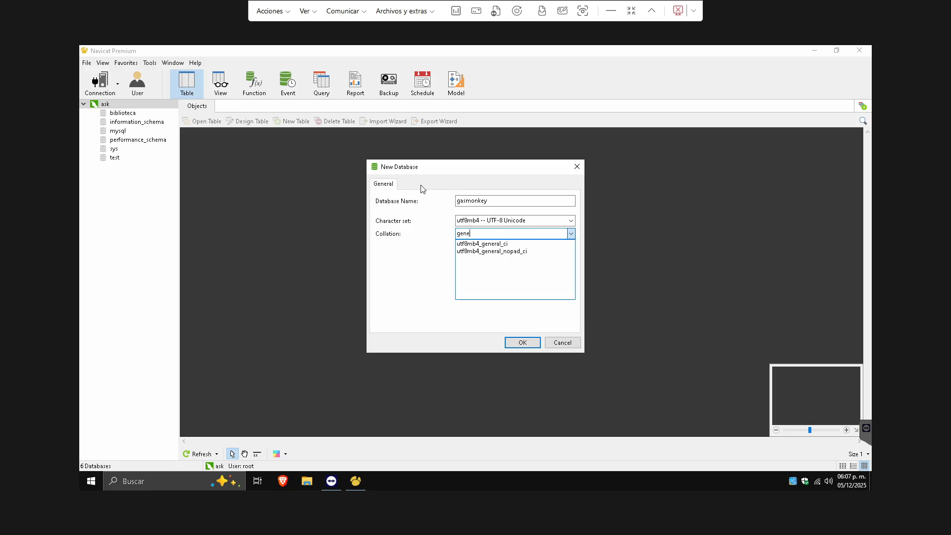
key("Down")
key("Return")
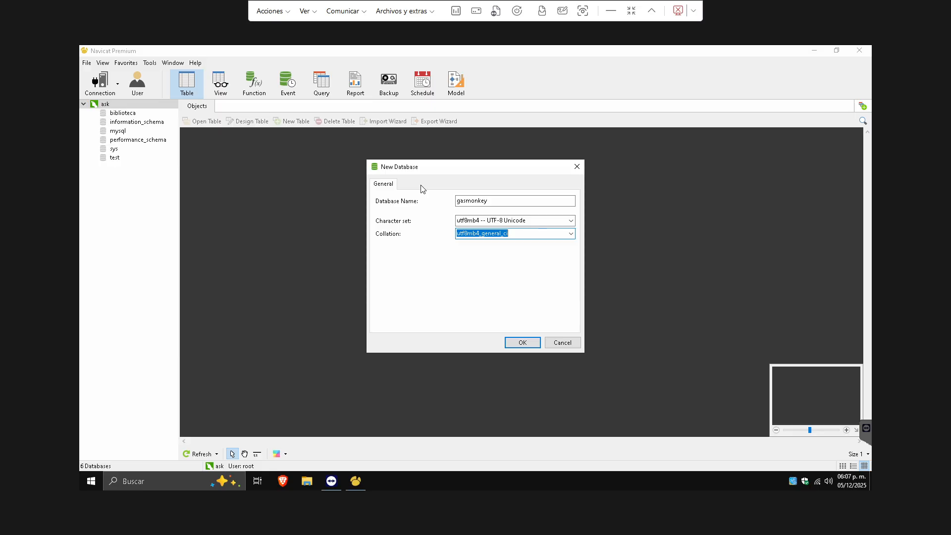
left_click(511, 234)
left_click(519, 343)
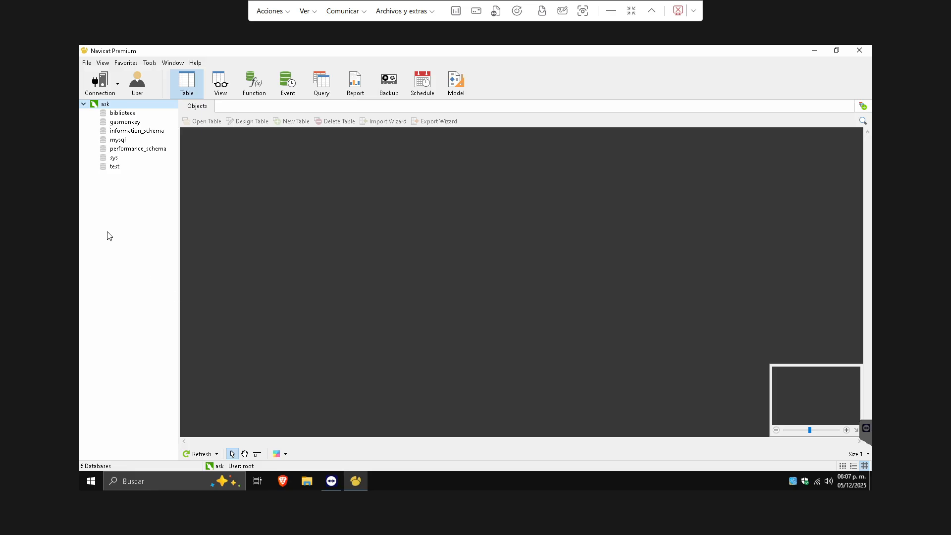
- Open the gasmonkey database and start designing a new table in it
left_click(124, 122)
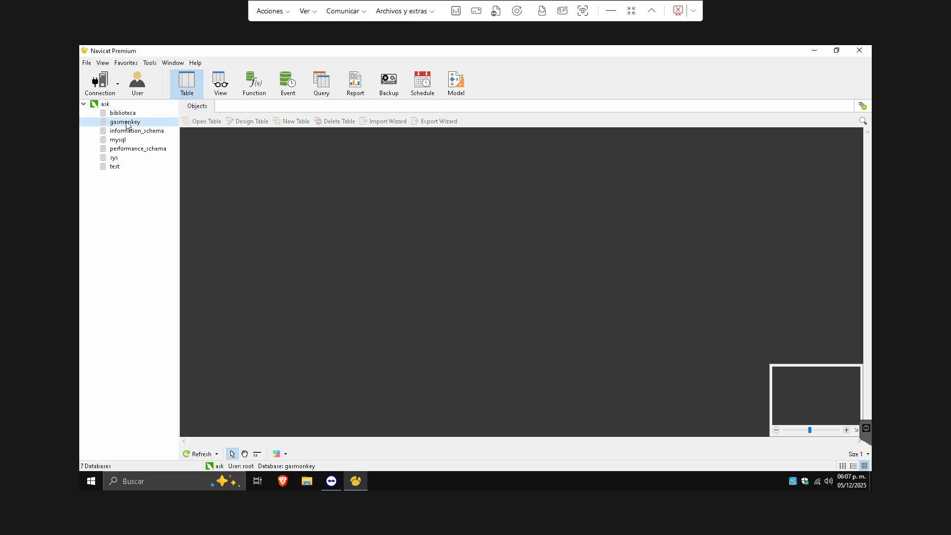
double_click(126, 124)
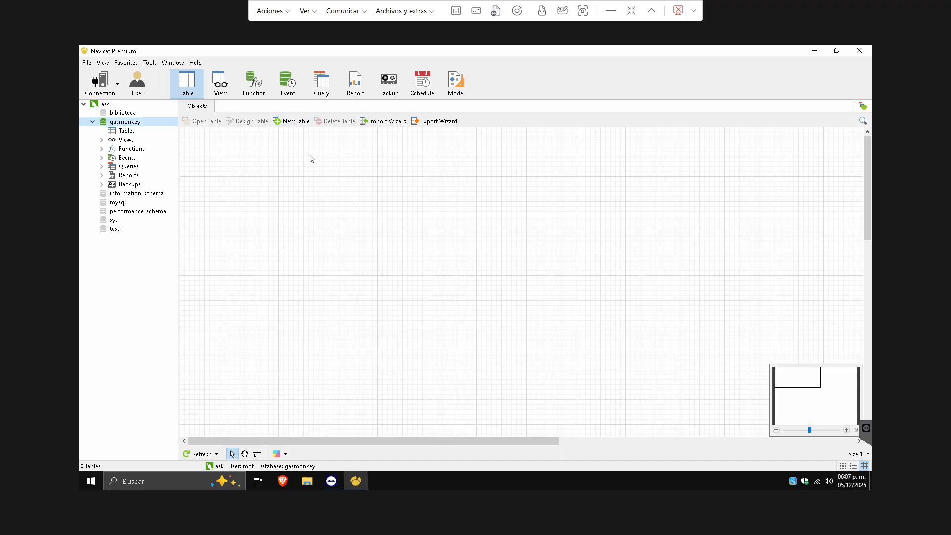
left_click(305, 122)
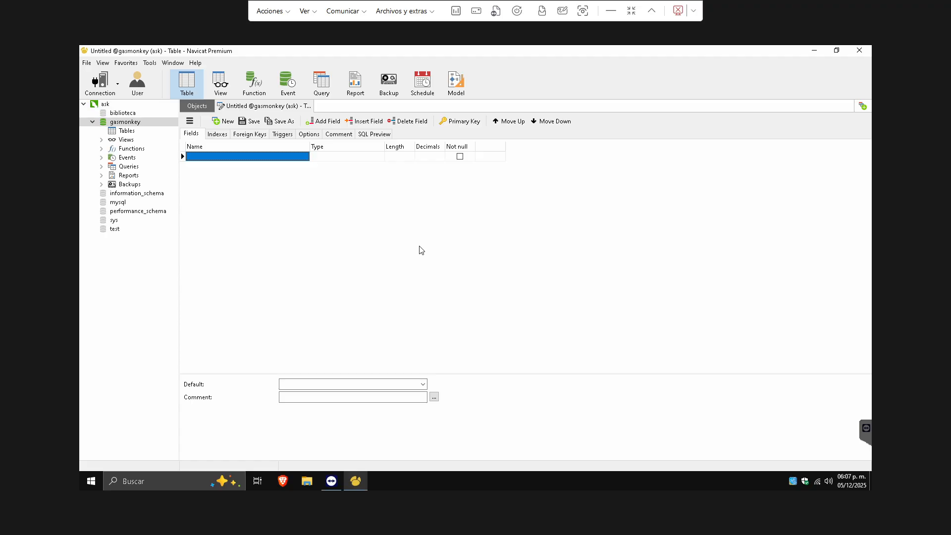
- Add an int field named ref_id to the new table and make it the primary key
type("ref")
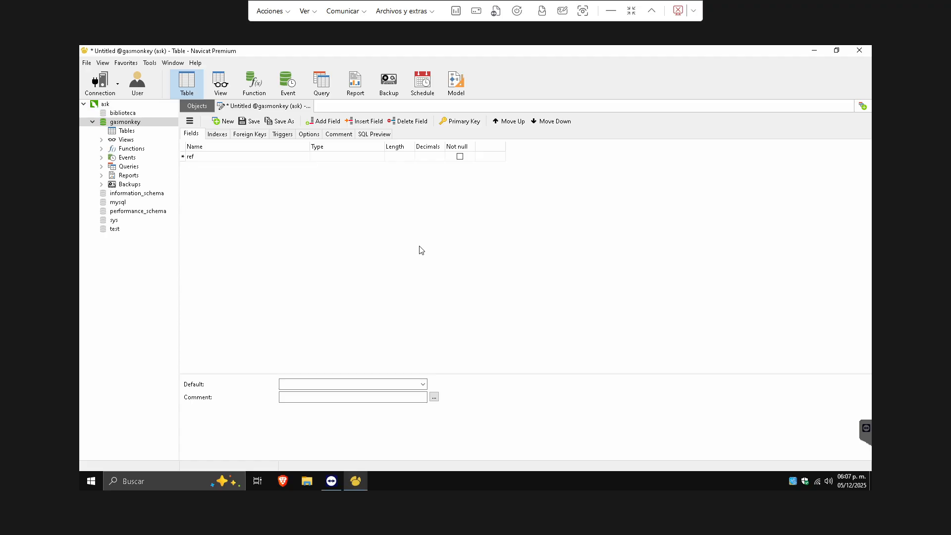
type("_id")
key("Return")
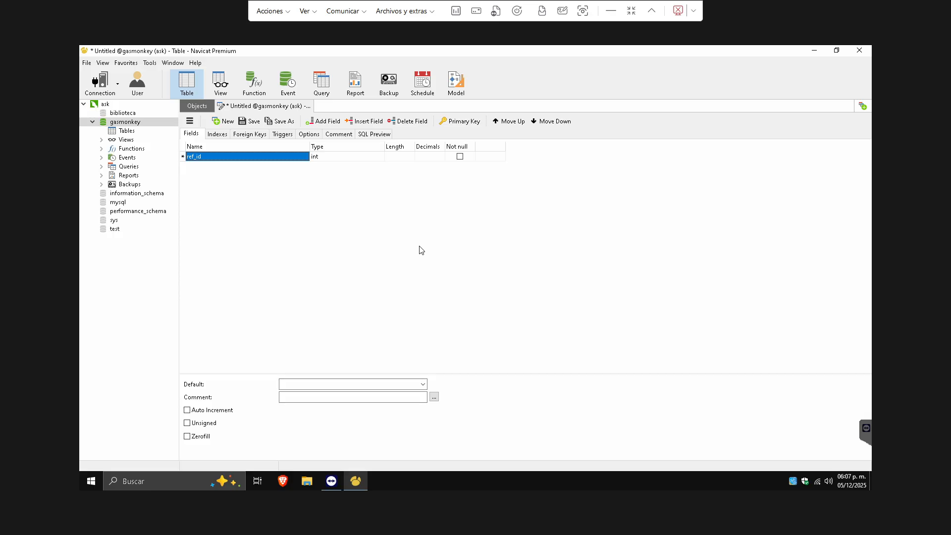
key("Right")
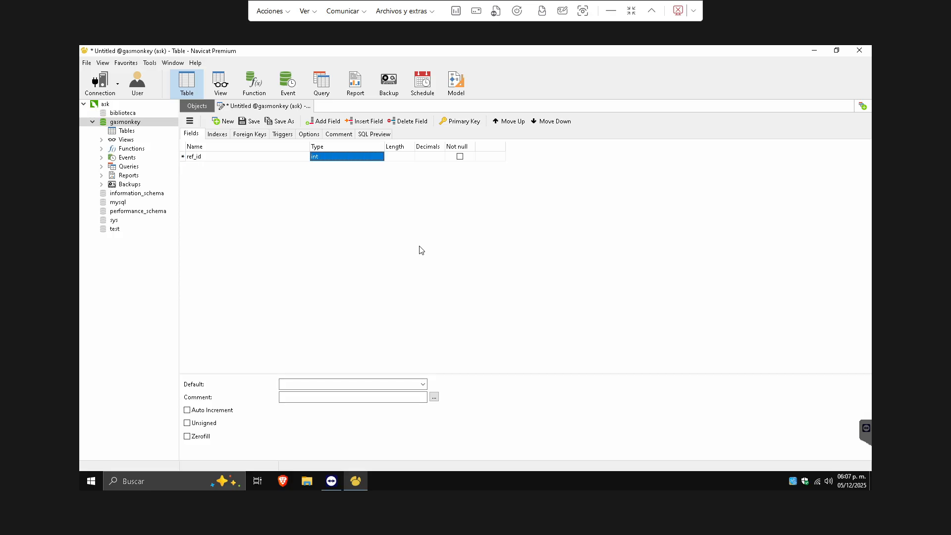
key("Left")
key("Down")
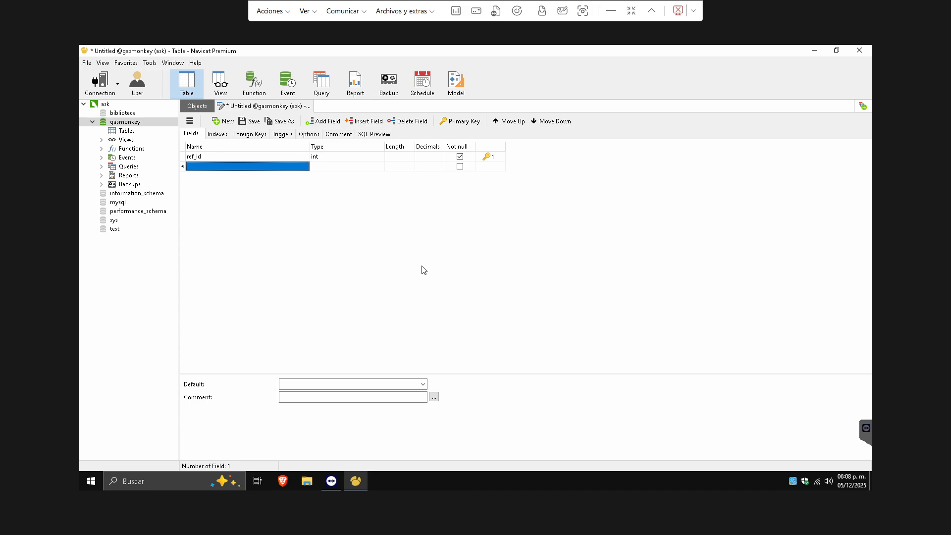
- Turn on auto increment for the ref_id field
key("Up")
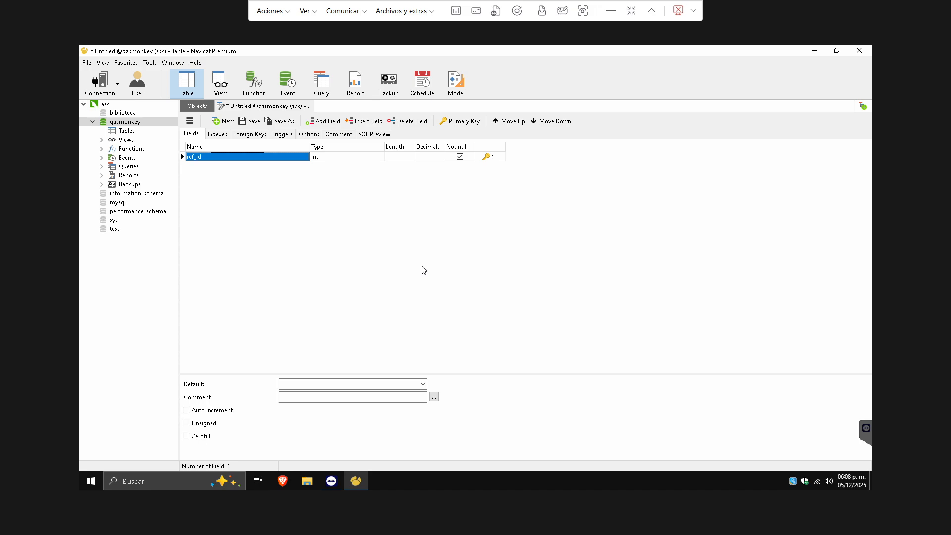
left_click(188, 410)
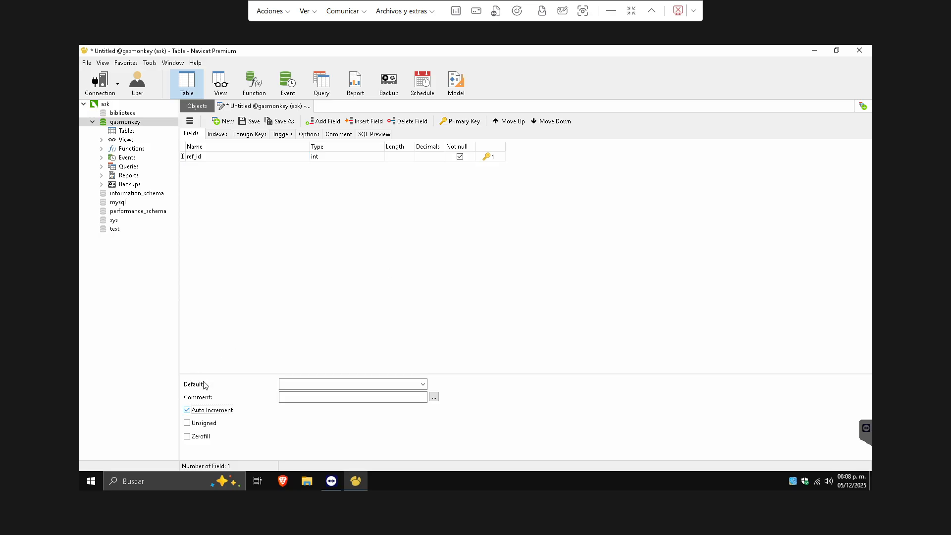
left_click(241, 156)
key("Return")
- Add a varchar field named ref_nombre below ref_id with NULL as its default
key("Down")
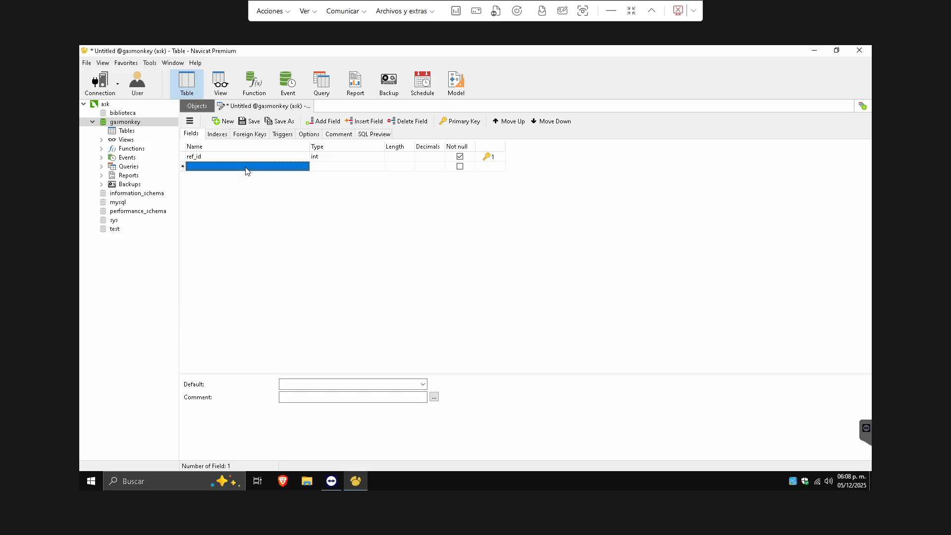
type("ref")
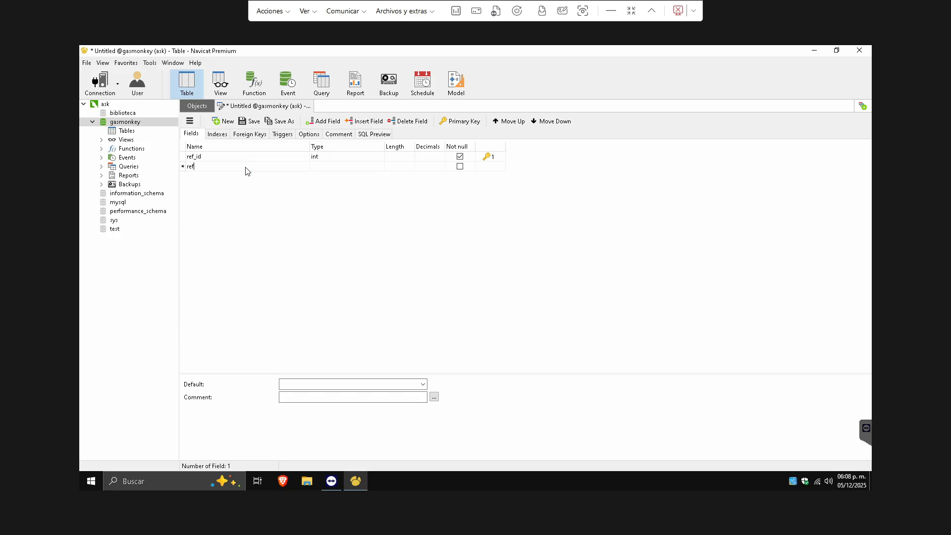
type("_nombre")
key("Return")
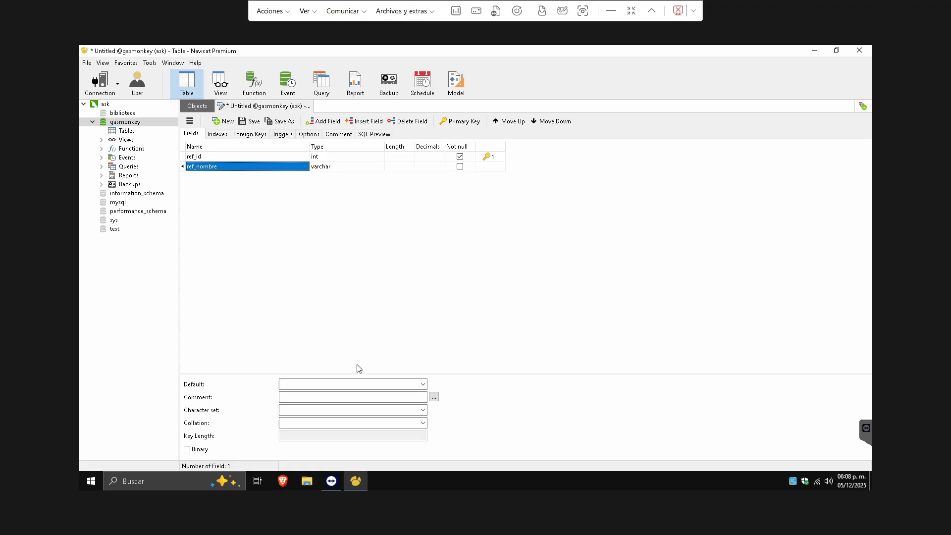
left_click(419, 383)
left_click(394, 399)
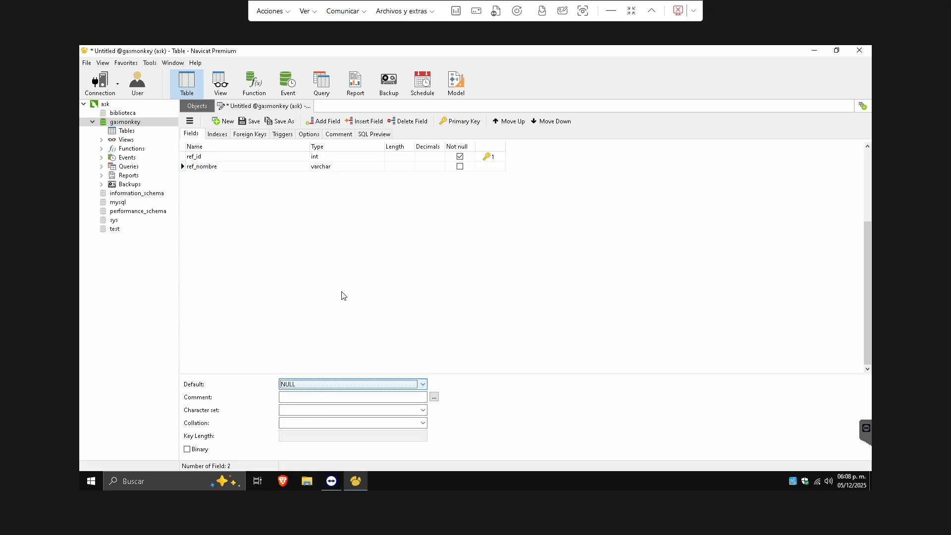
- Set the length of the ref_nombre field to 100
left_click(394, 166)
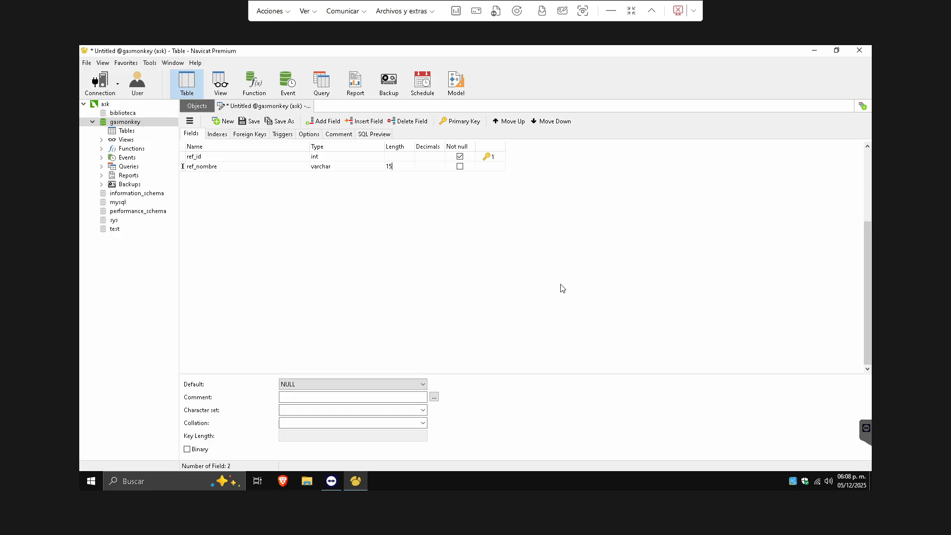
type("0")
key("BackSpace")
key("BackSpace")
type("00")
key("Return")
key("Left")
key("Left")
- Add a third field named ref_tipo and set its type to enum
key("Down")
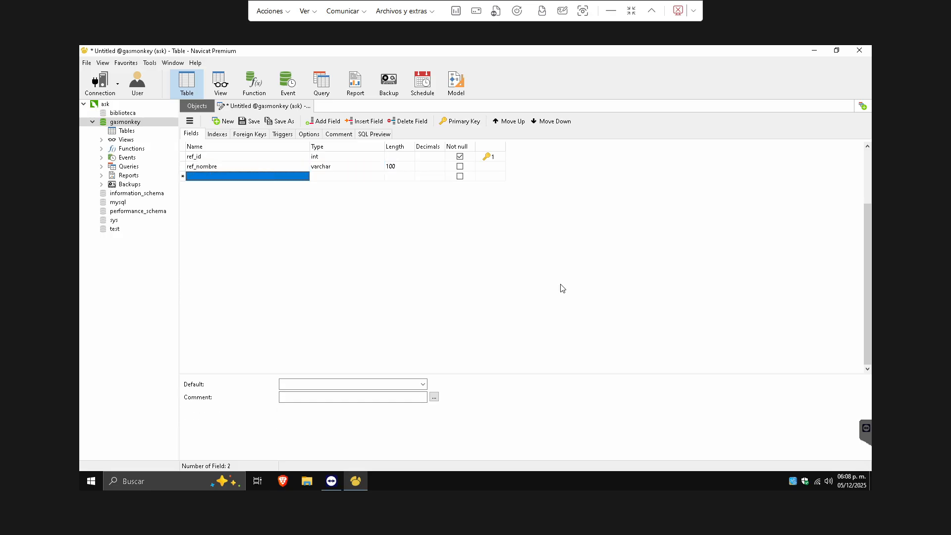
type("re")
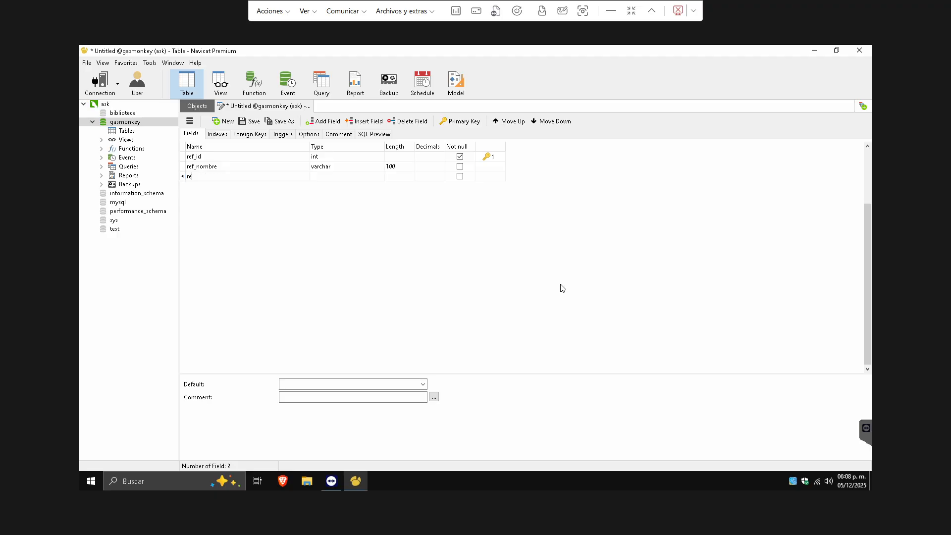
type("f_tipo")
key("Return")
key("Tab")
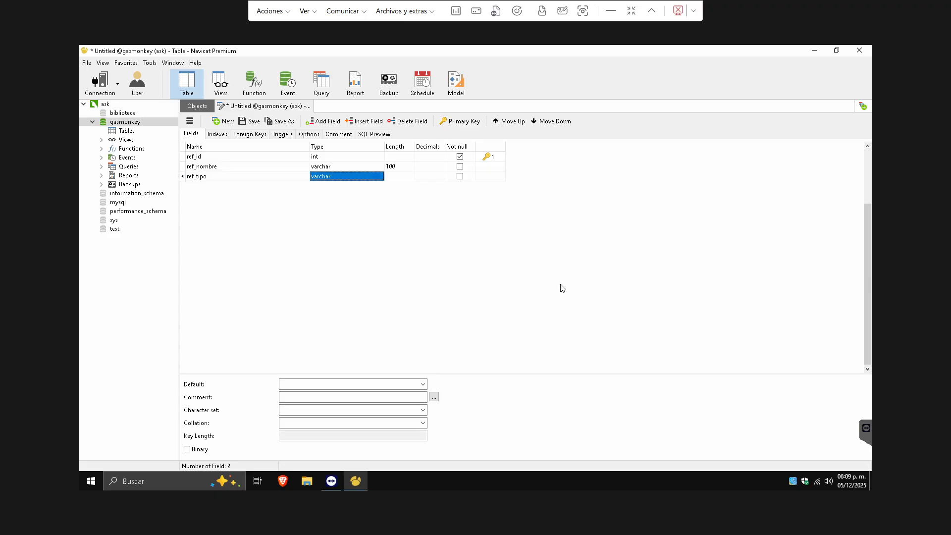
type("enum")
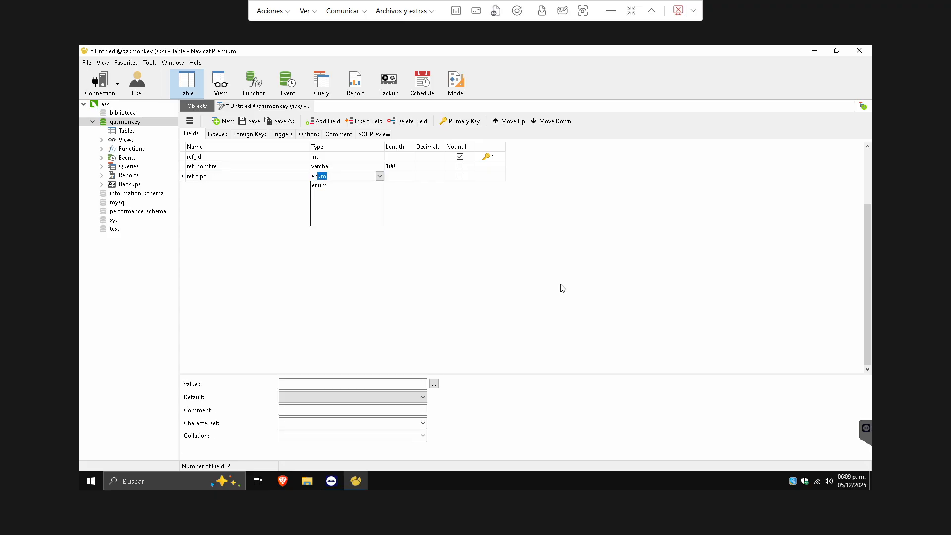
key("Return")
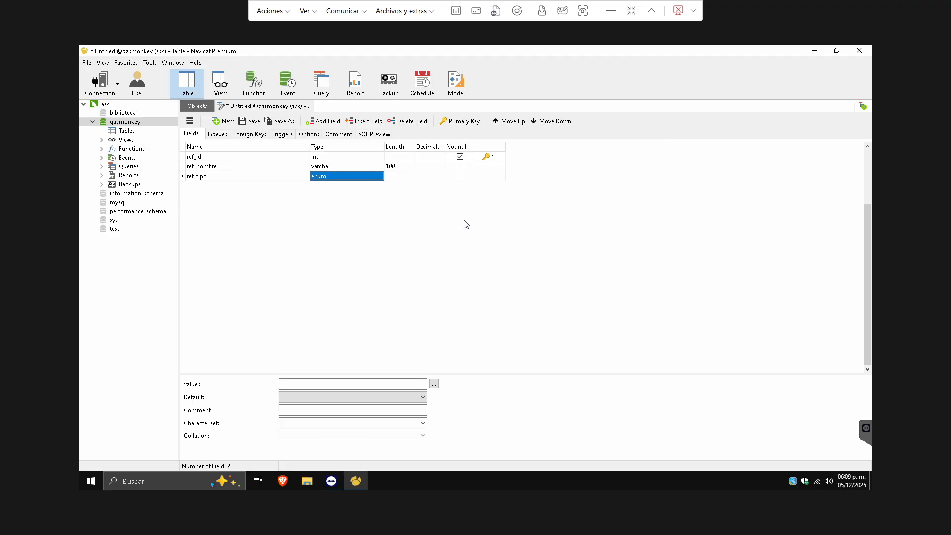
- Define TRANSMISION, FRENOS and MOTOR as the allowed values of the ref_tipo enum
left_click(434, 384)
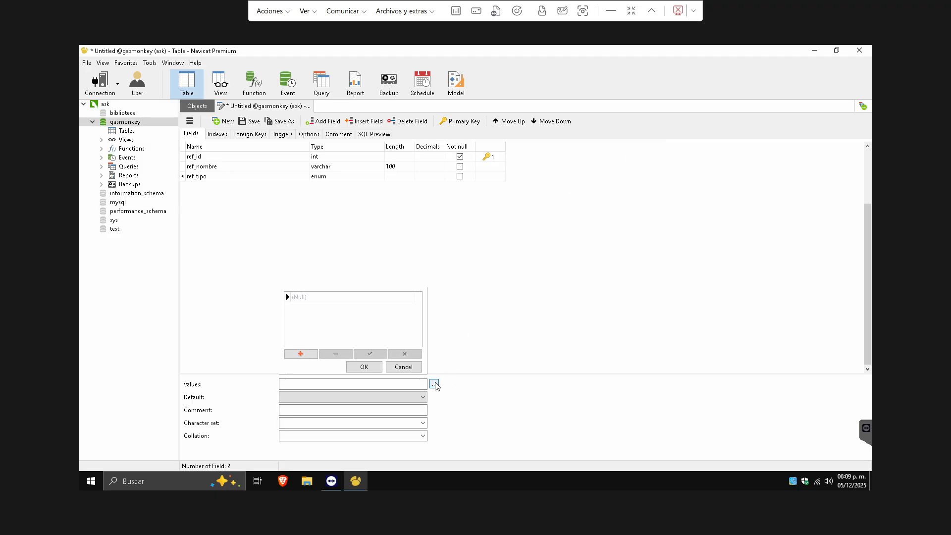
left_click(333, 296)
type("TRA")
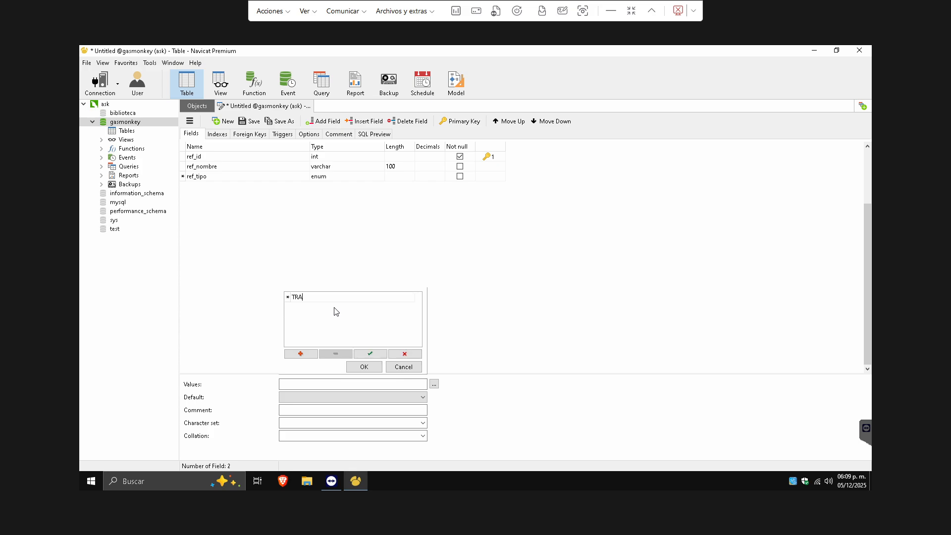
type("NSMISION")
key("Return")
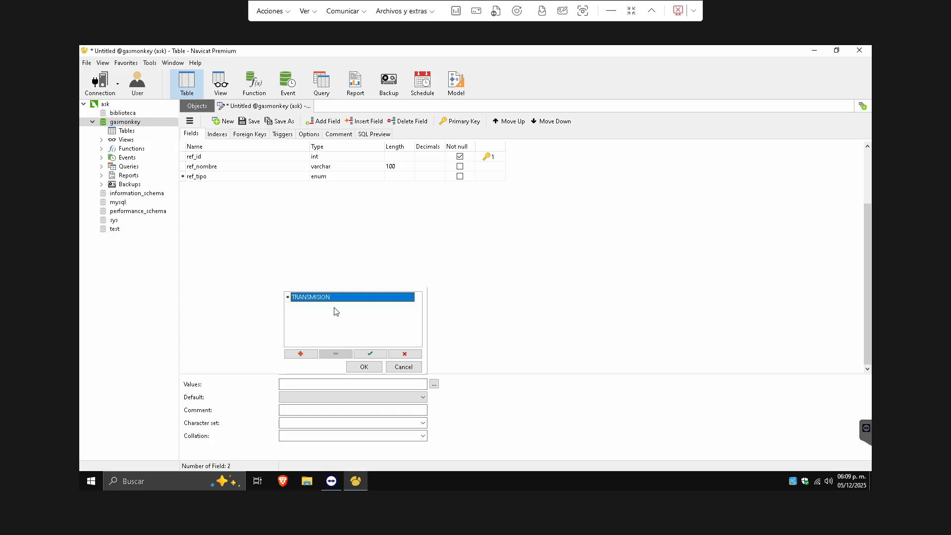
key("Down")
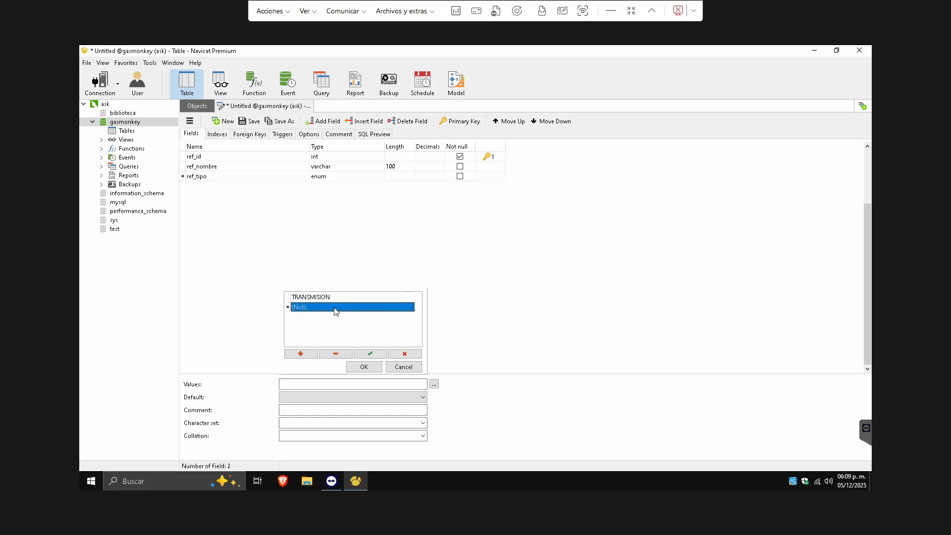
type("FREN")
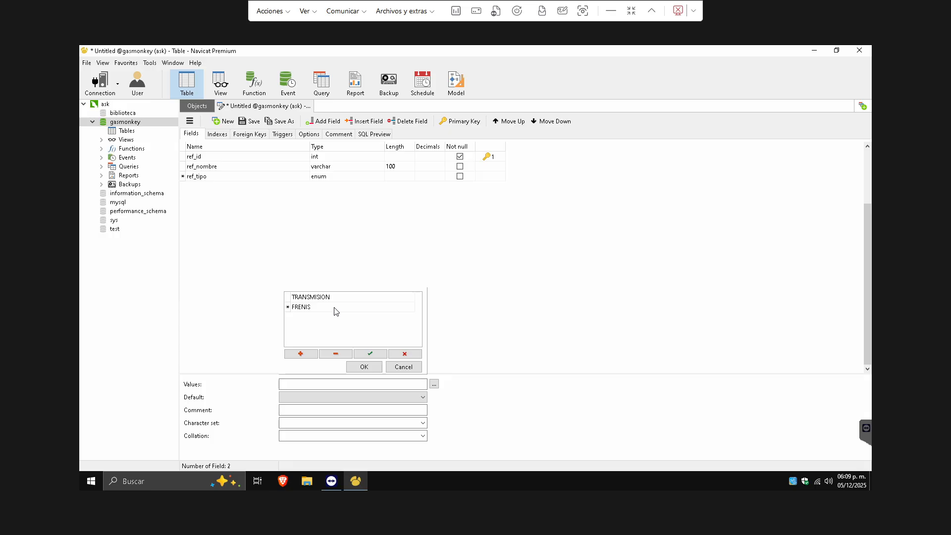
type("OS")
key("Return")
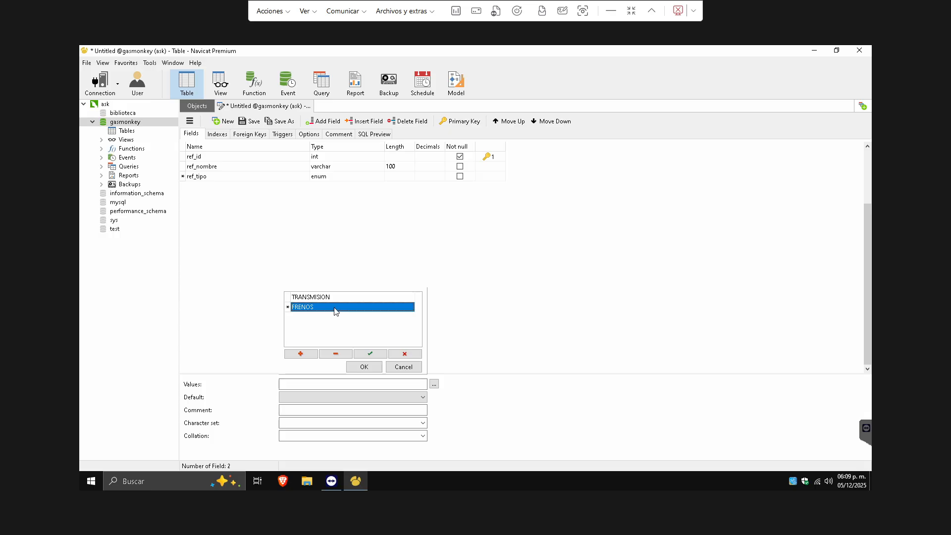
key("Down")
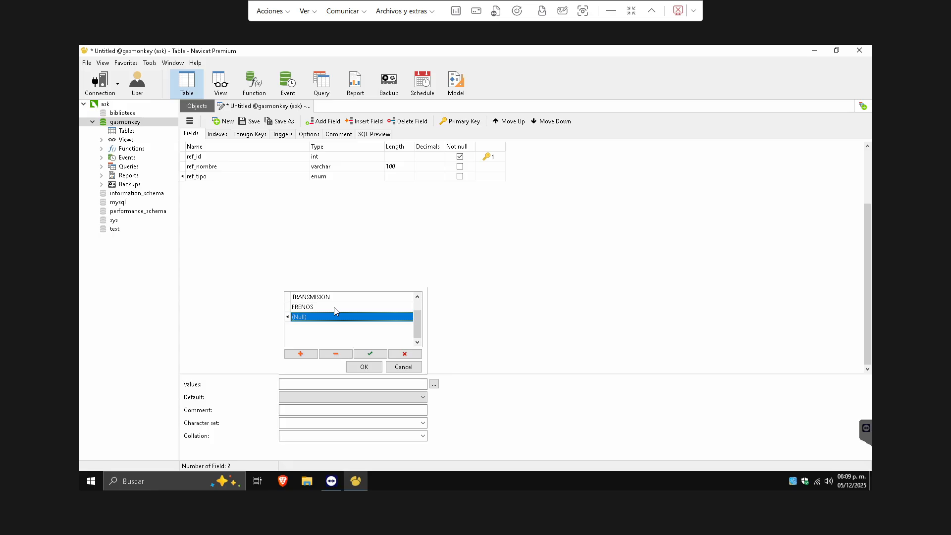
type("MOTOR")
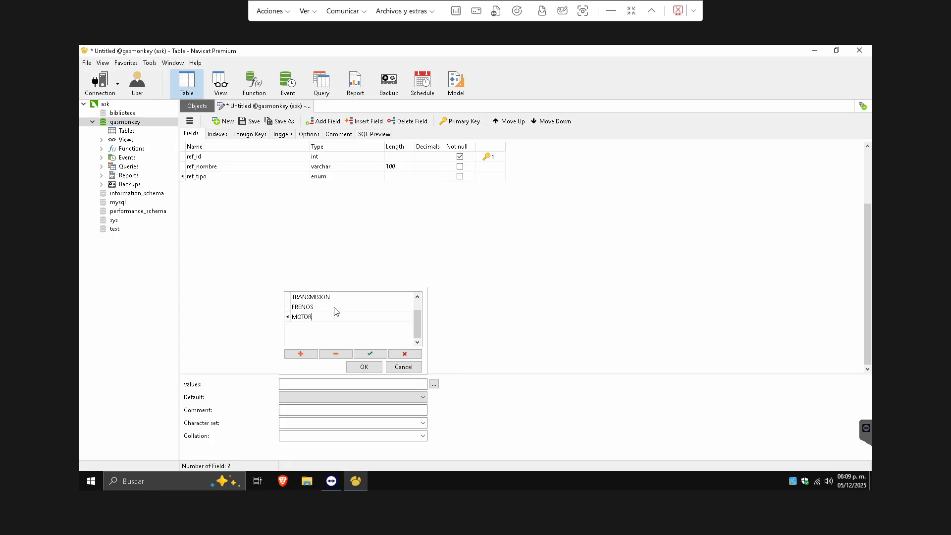
key("Return")
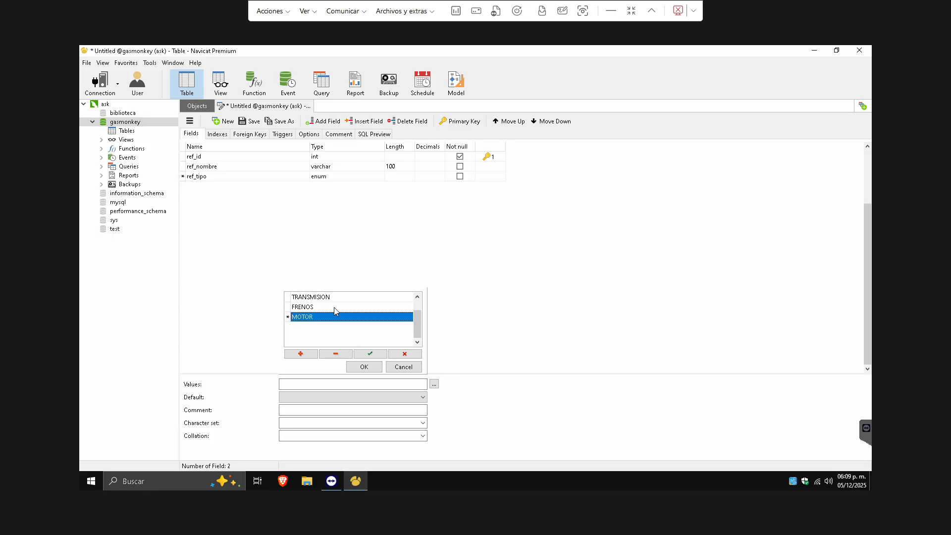
key("ctrl+s")
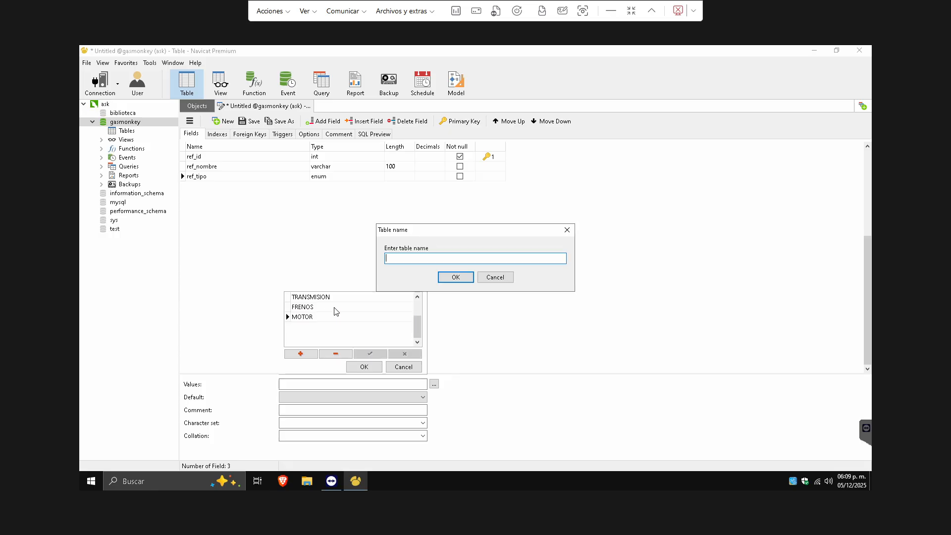
left_click(567, 230)
left_click(364, 366)
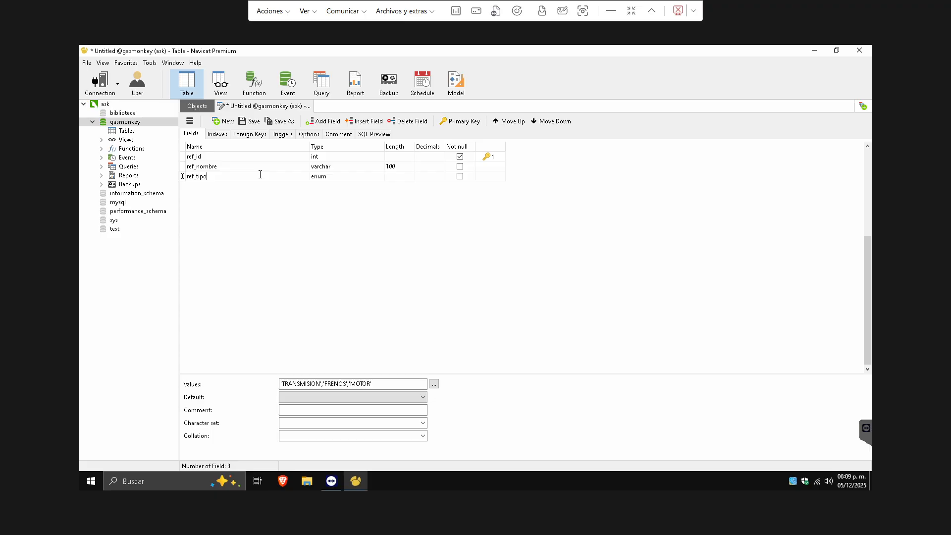
- Save the table as refaccion and close its design
key("Return")
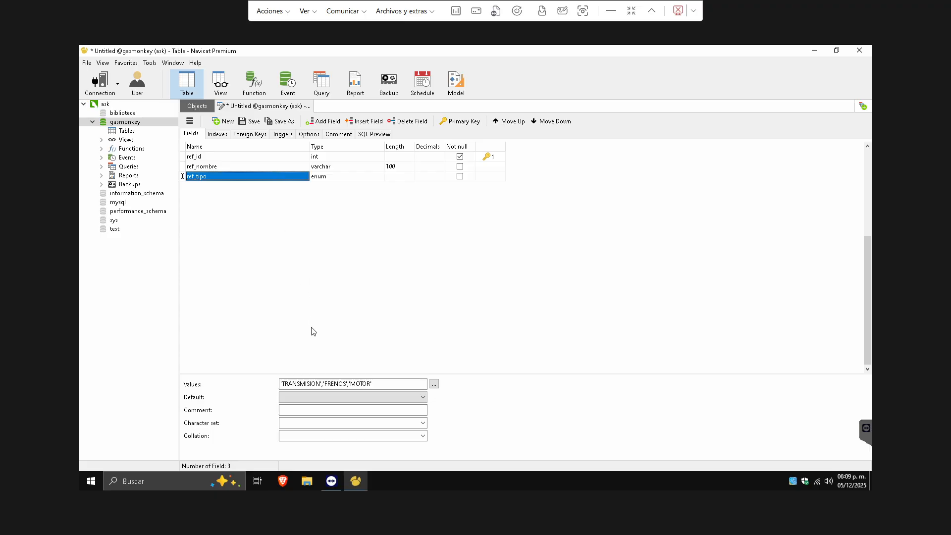
key("ctrl+s")
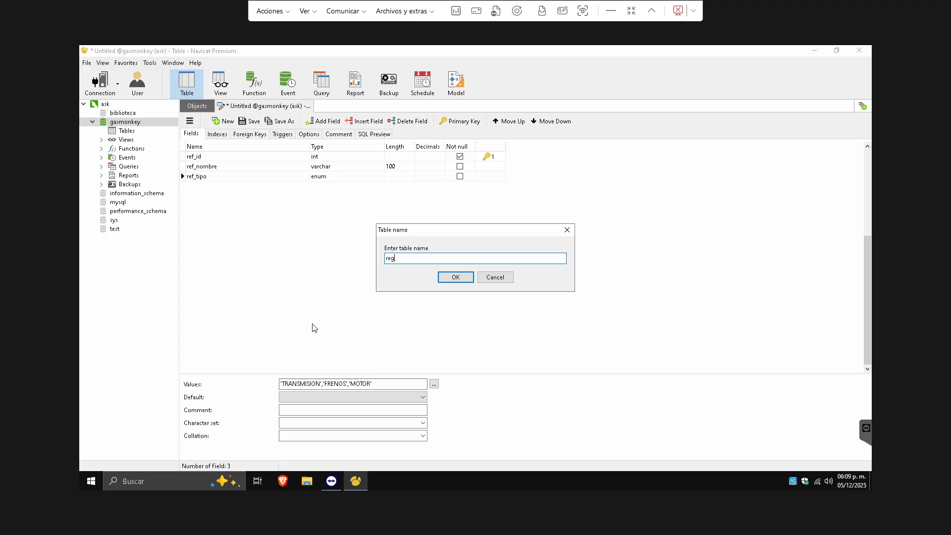
type("refaccion")
key("Return")
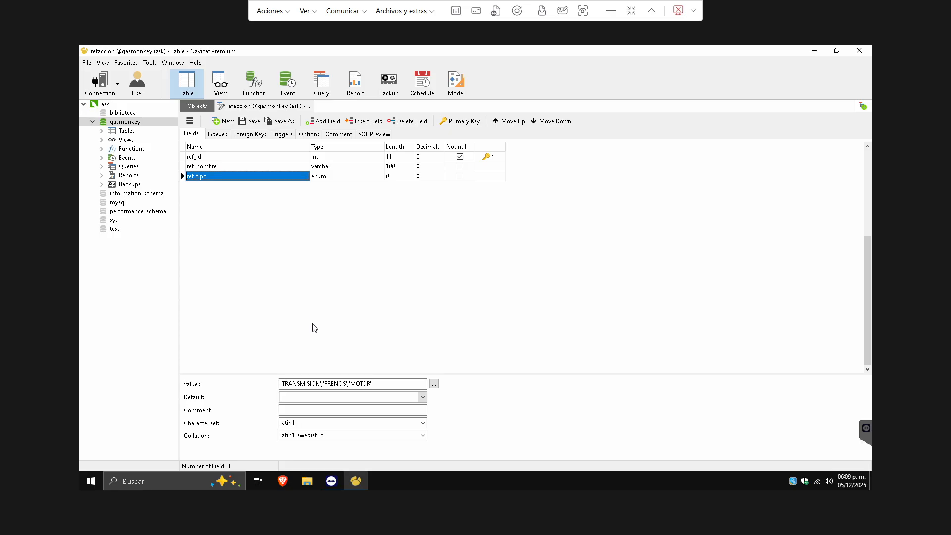
left_click(309, 106)
- Move the refaccion table in the diagram and widen it until its field types fit
left_click_drag(240, 146, 304, 161)
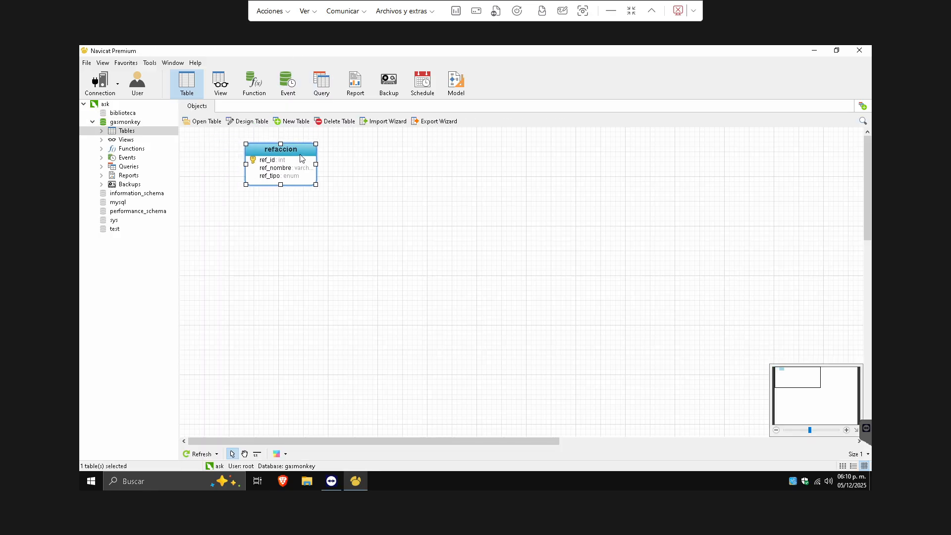
mouse_move(330, 165)
left_mouse_down()
mouse_move(346, 164)
mouse_move(338, 164)
left_mouse_up()
left_click(466, 242)
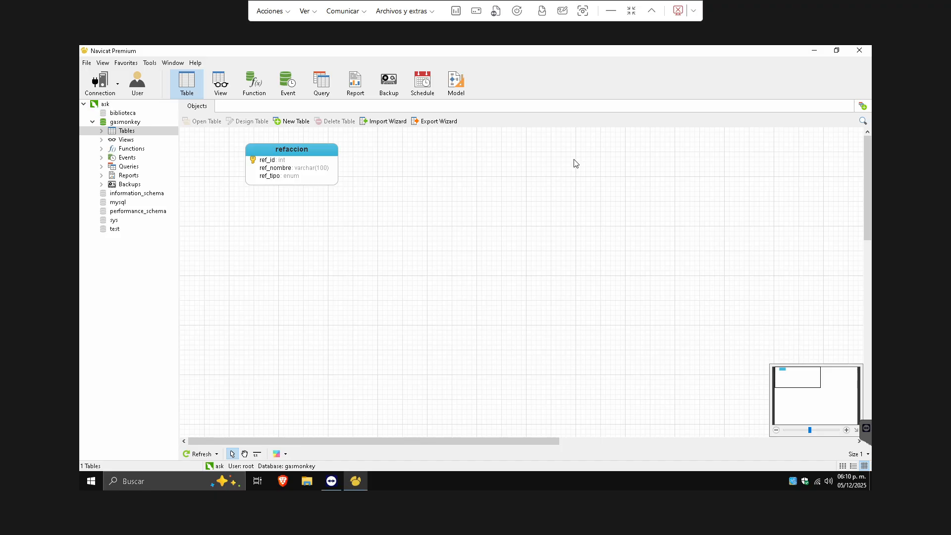
- Create a new table whose first field is mar_id, an auto-incrementing int
right_click(547, 155)
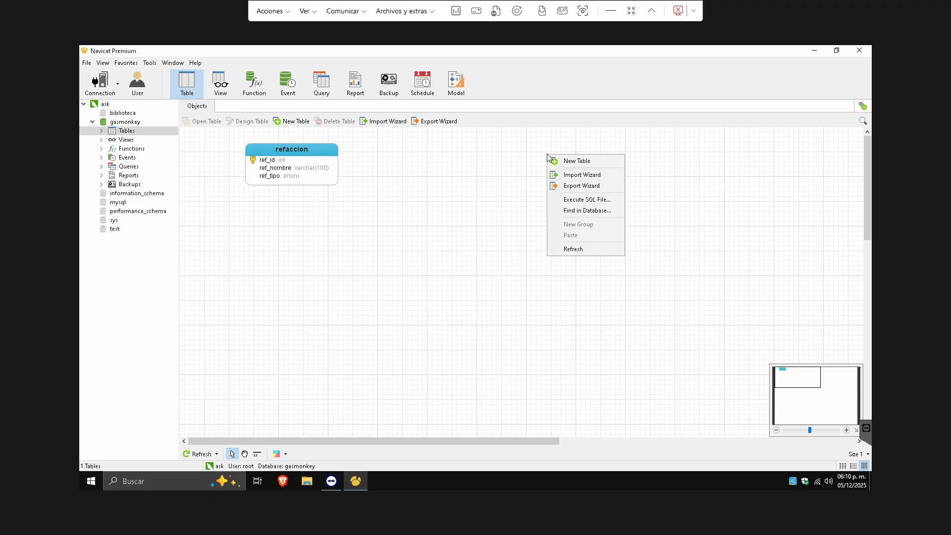
left_click(574, 161)
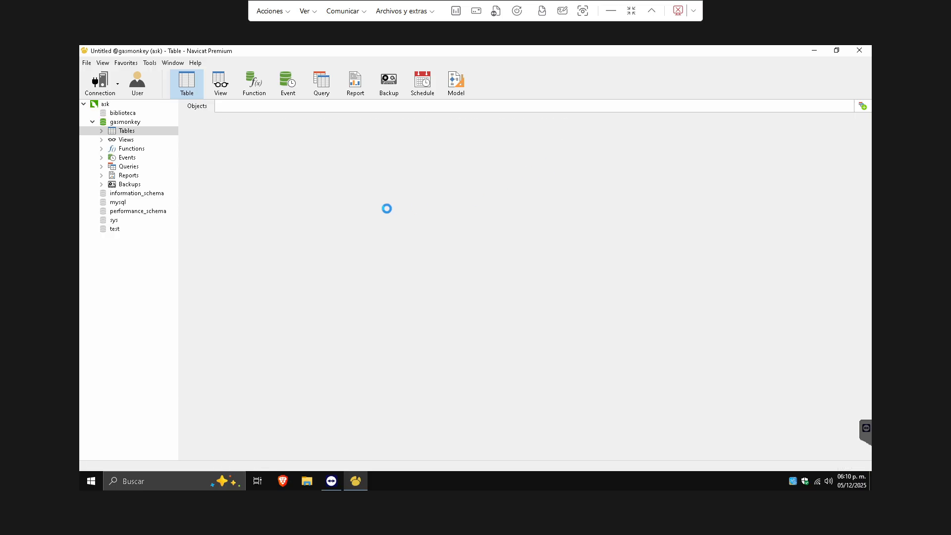
type("mar_id")
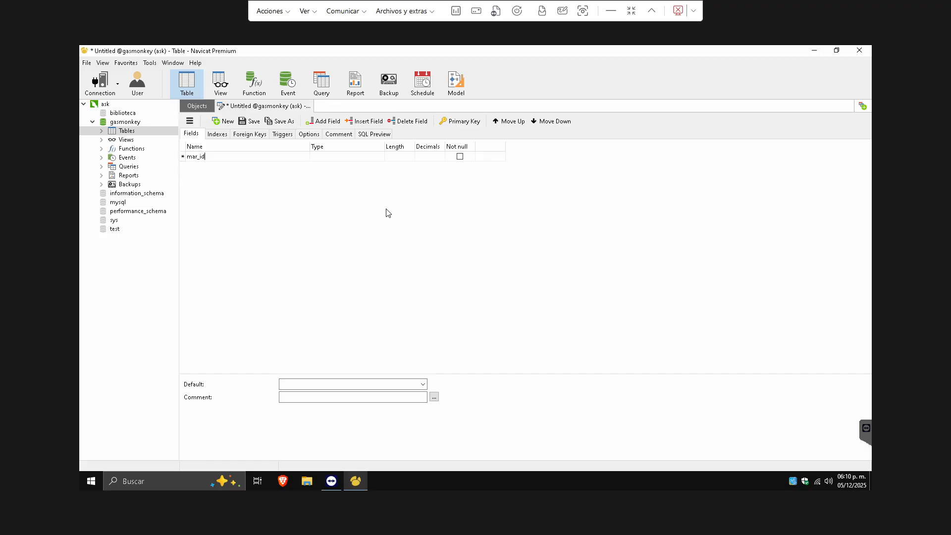
key("Return")
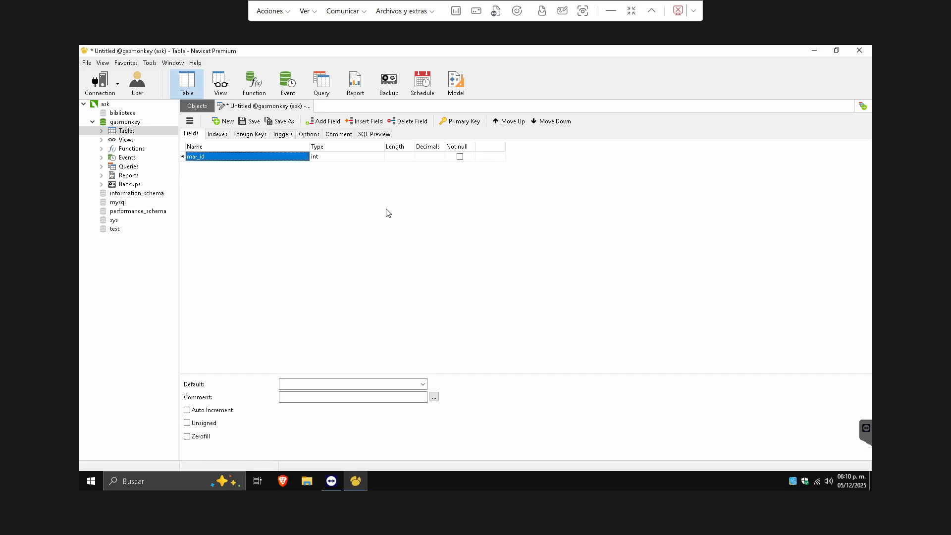
key("Down")
key("Up")
left_click(209, 411)
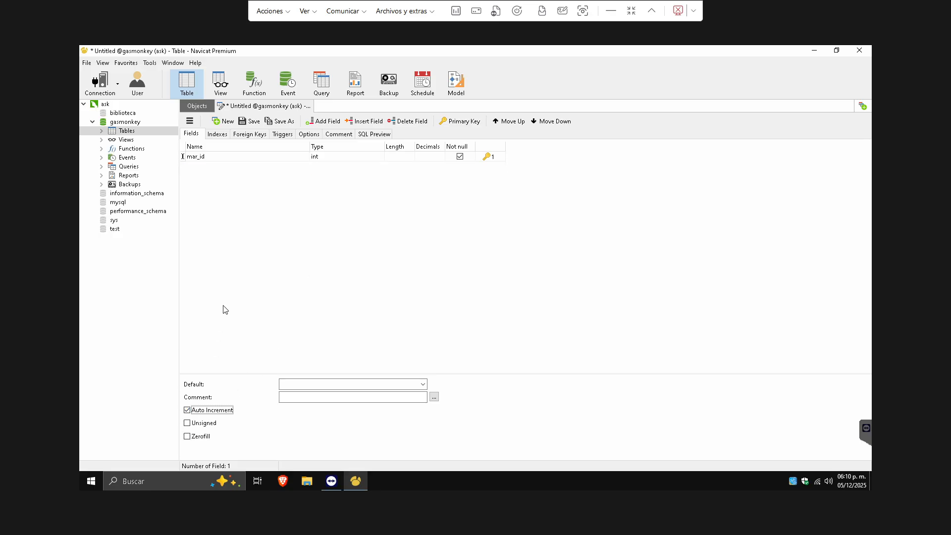
- Add a second field named mar_nombre of type varchar with length 150
left_click(223, 157)
key("Return")
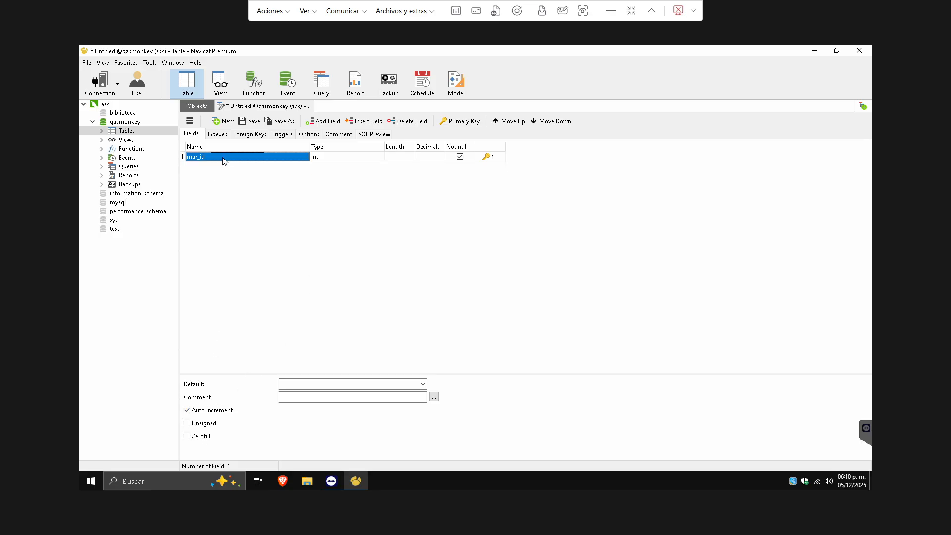
key("Down")
type("mar_nombre")
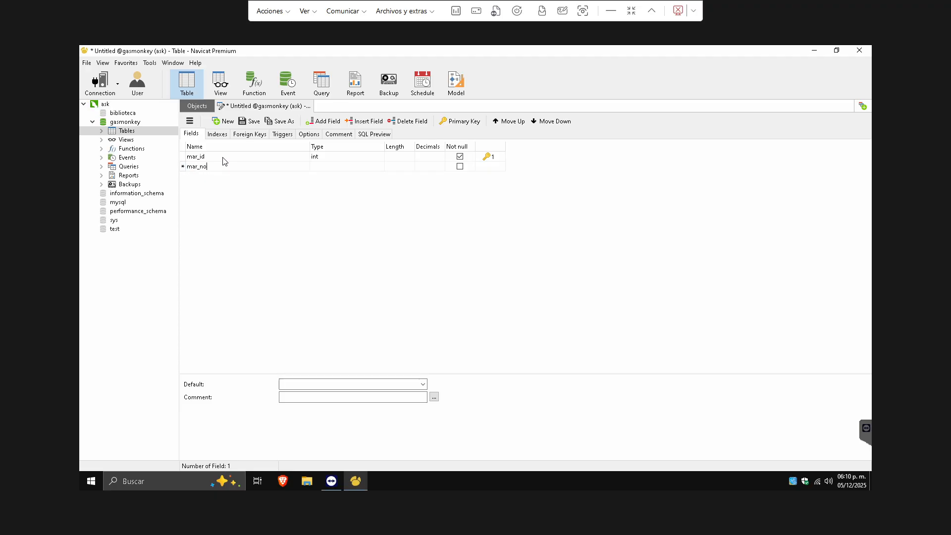
key("Return")
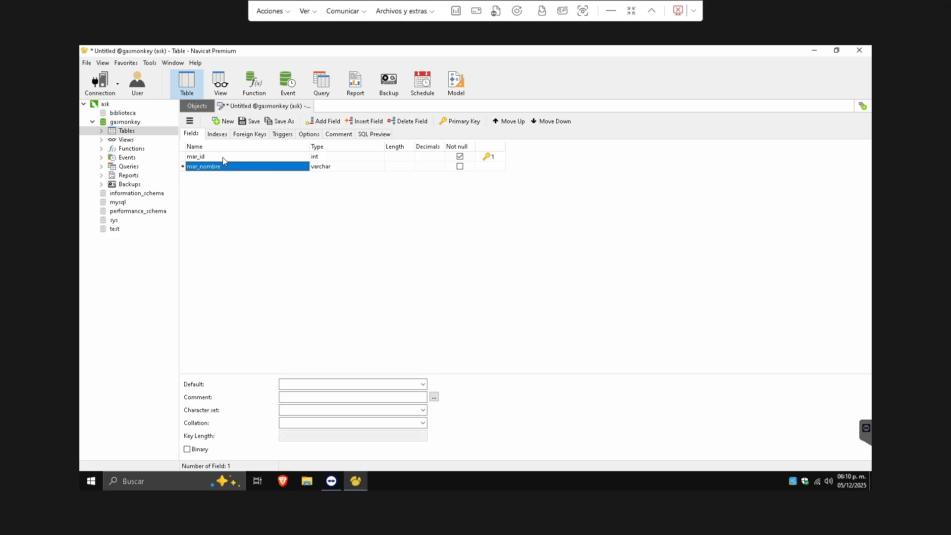
key("Tab")
key("Tab")
type("150")
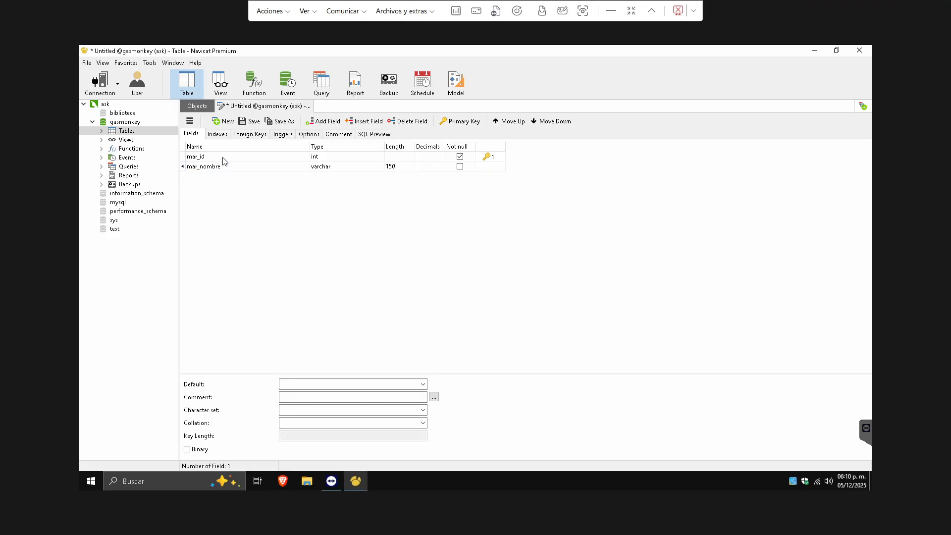
key("Return")
- Add a third field named mar_fundacion and set its type to date
key("shift+Tab")
key("shift+Tab")
key("Down")
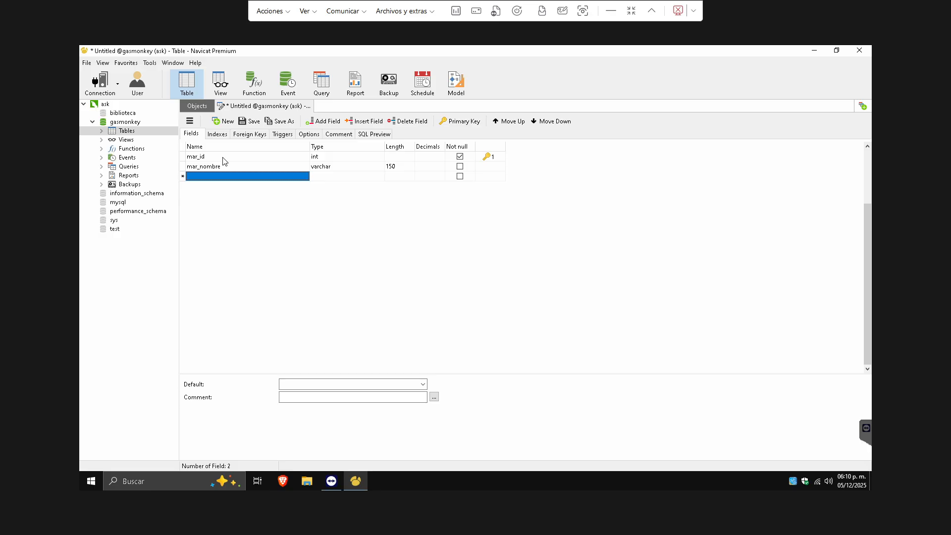
type("mar_")
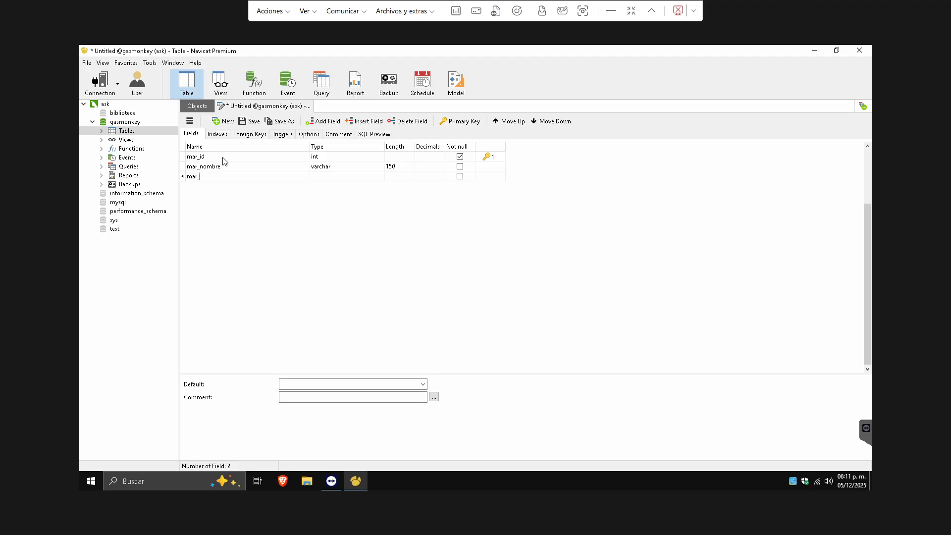
type("funcaci")
key("BackSpace")
key("BackSpace")
type("dacion")
key("Return")
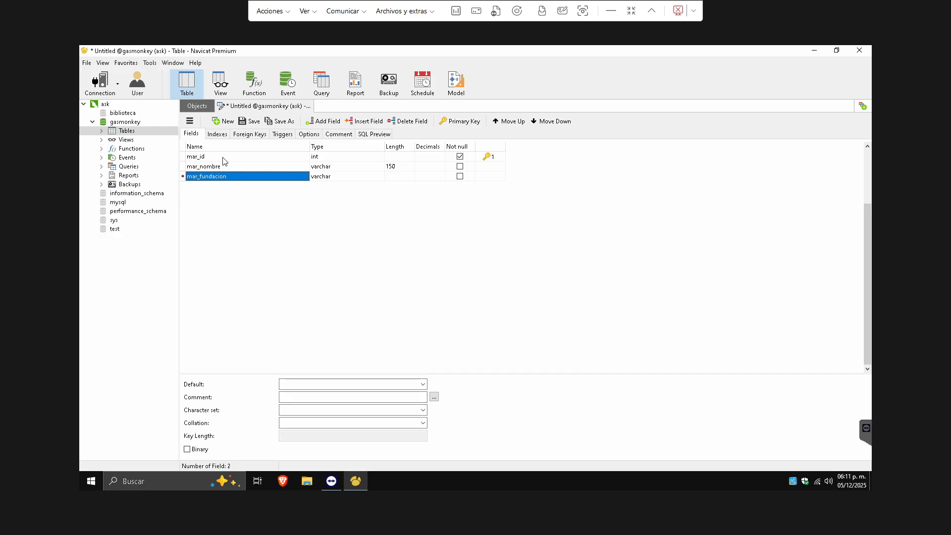
key("Right")
type("da")
key("Down")
key("Return")
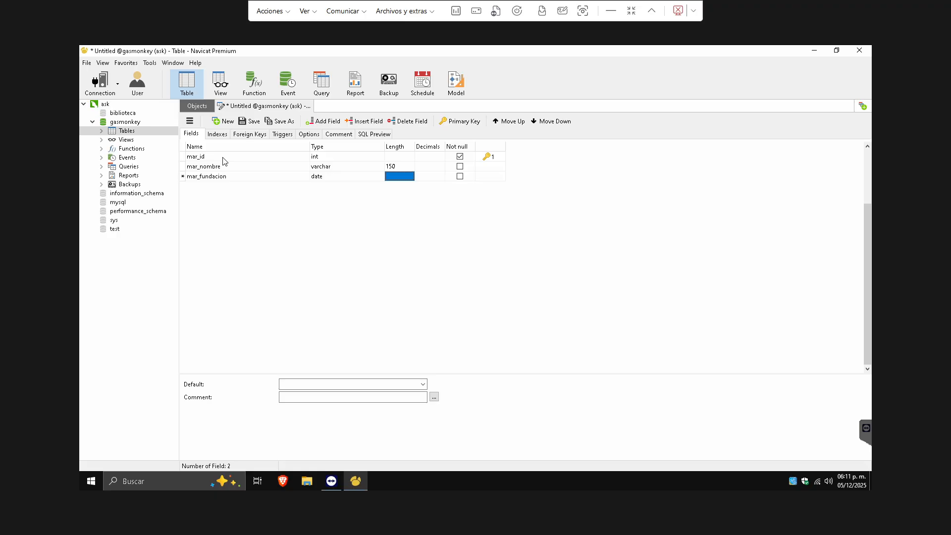
- Save the table as marca, closing its design, and place it to the right of refaccion in the diagram
key("Left")
key("ctrl+s")
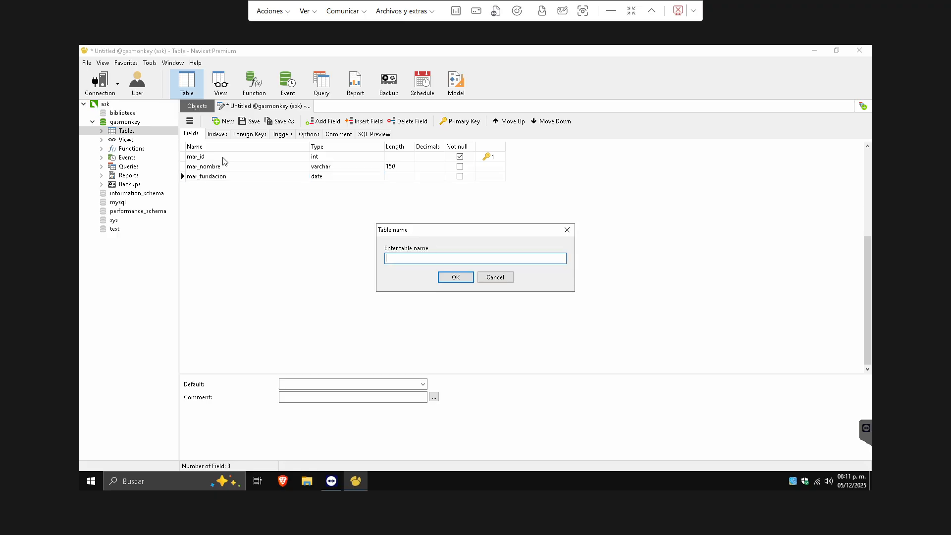
type("marca")
key("Return")
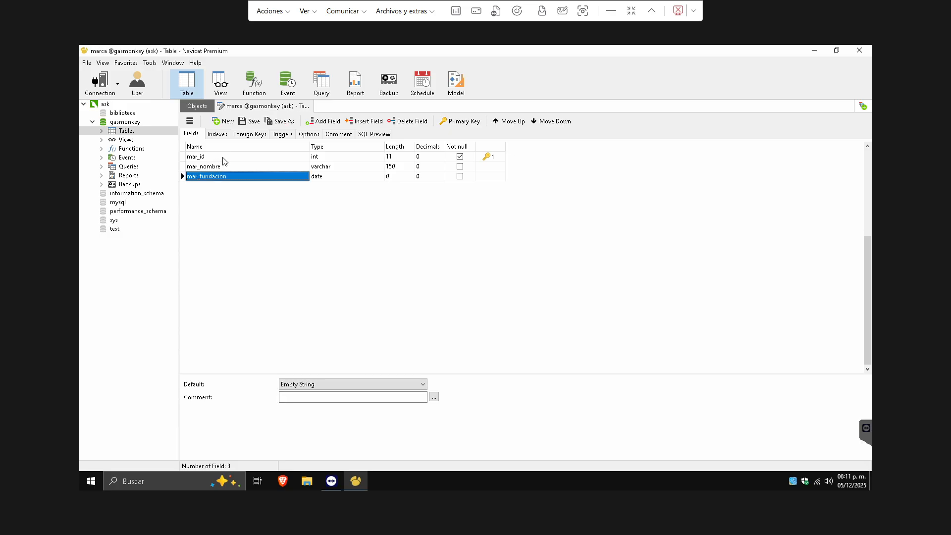
left_click(309, 106)
left_click_drag(232, 139, 521, 171)
left_click(411, 208)
- Create another new table whose first field is aut_id, an auto-incrementing int
right_click(399, 159)
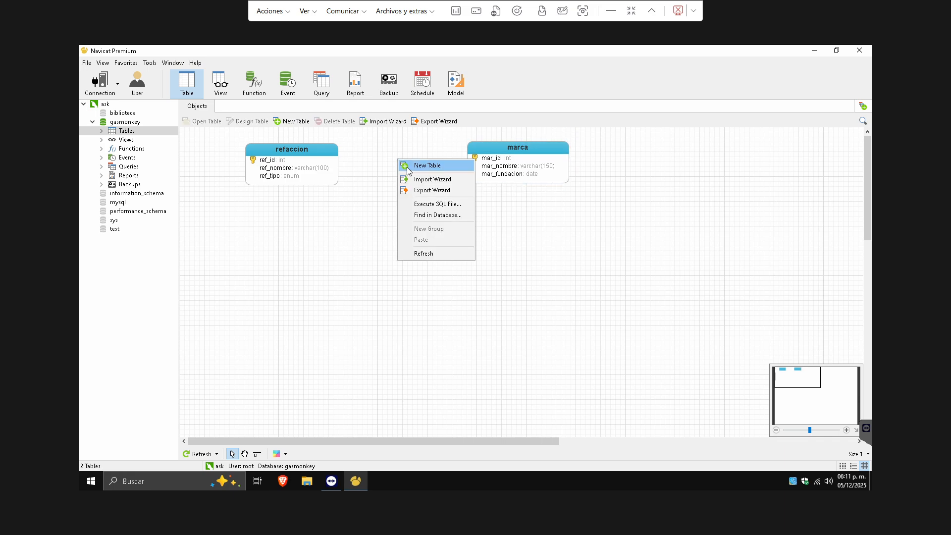
left_click(416, 165)
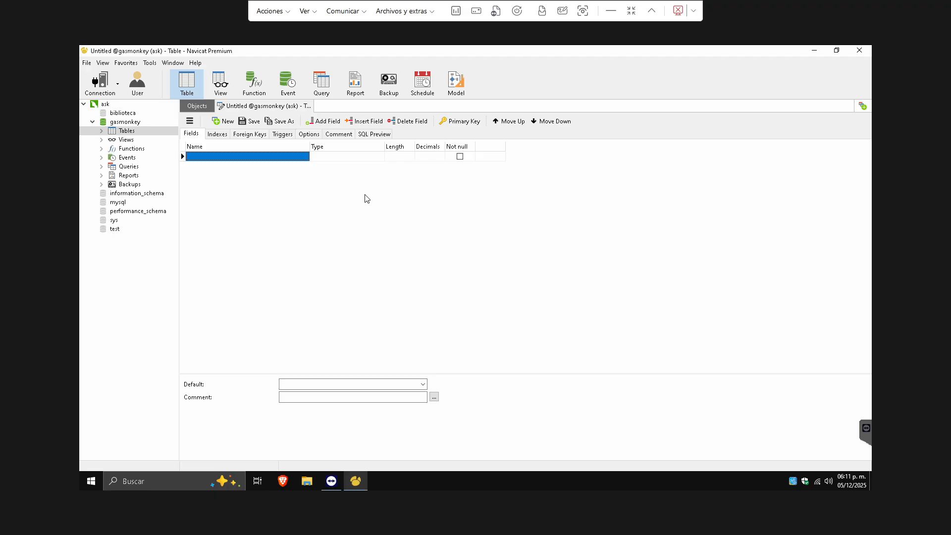
type("aut_id")
key("Return")
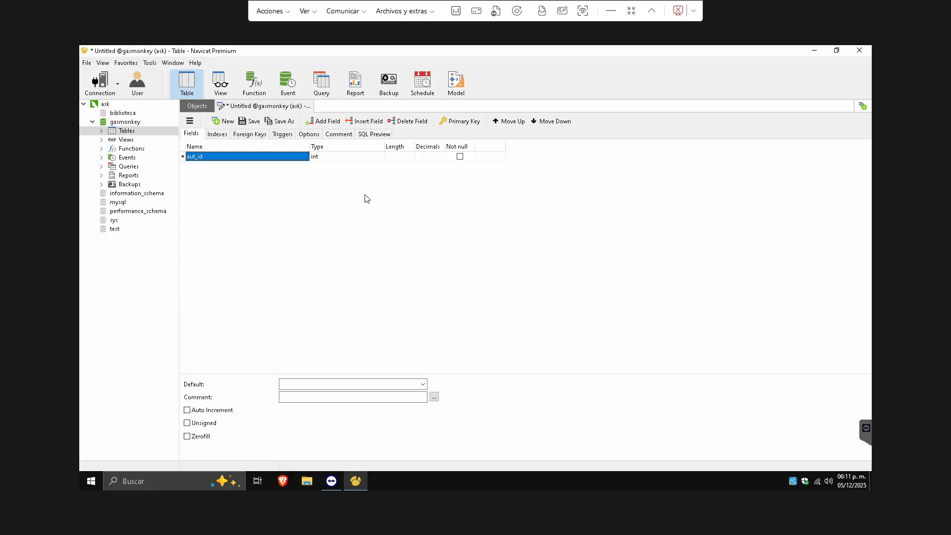
left_click(216, 410)
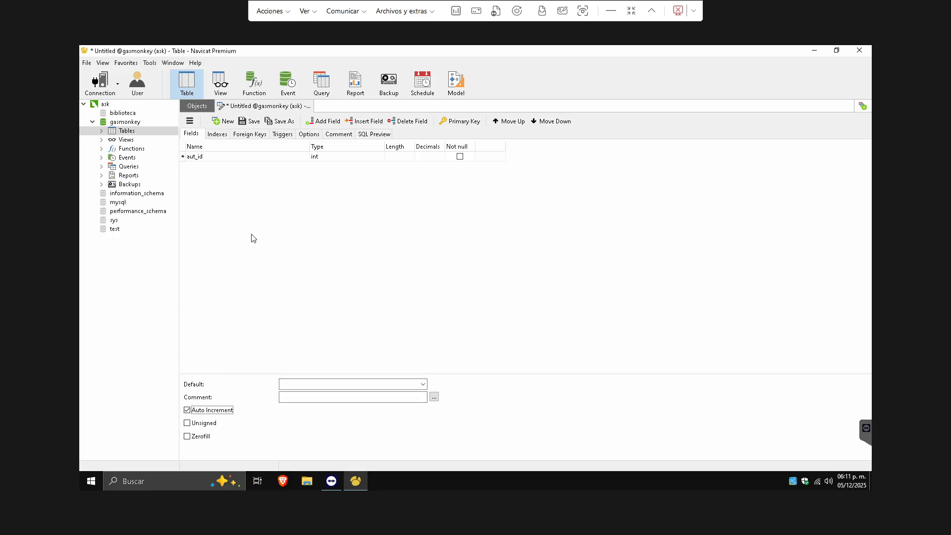
- Add a second field named aut_nombre of type varchar
left_click(258, 158)
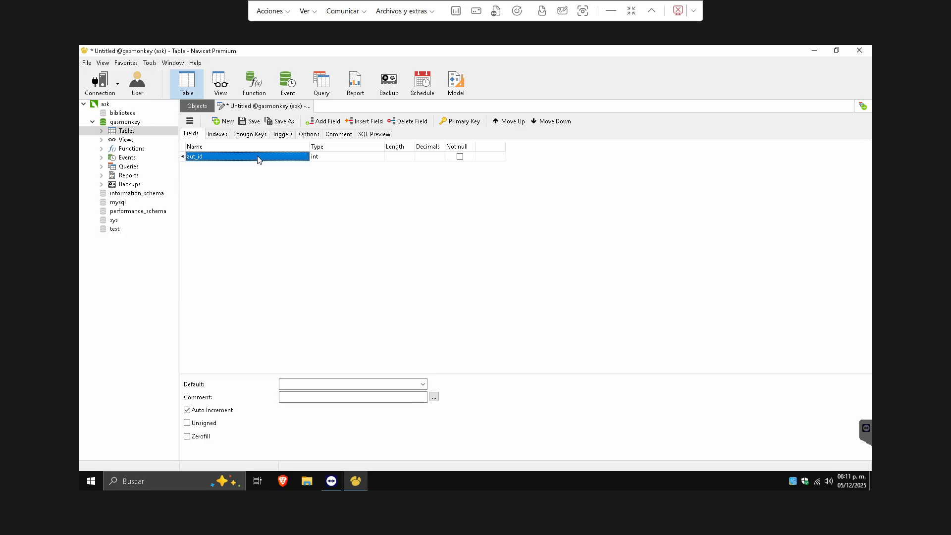
key("Down")
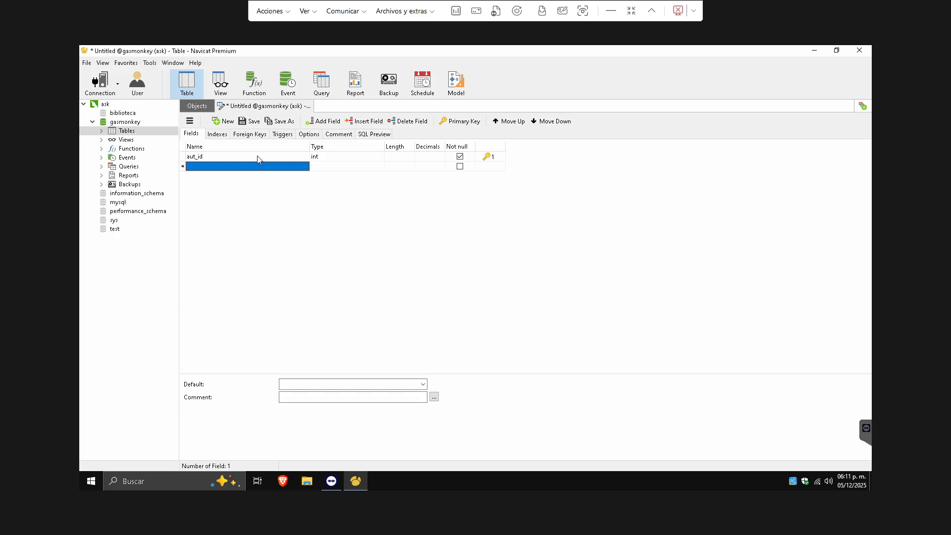
type("aut")
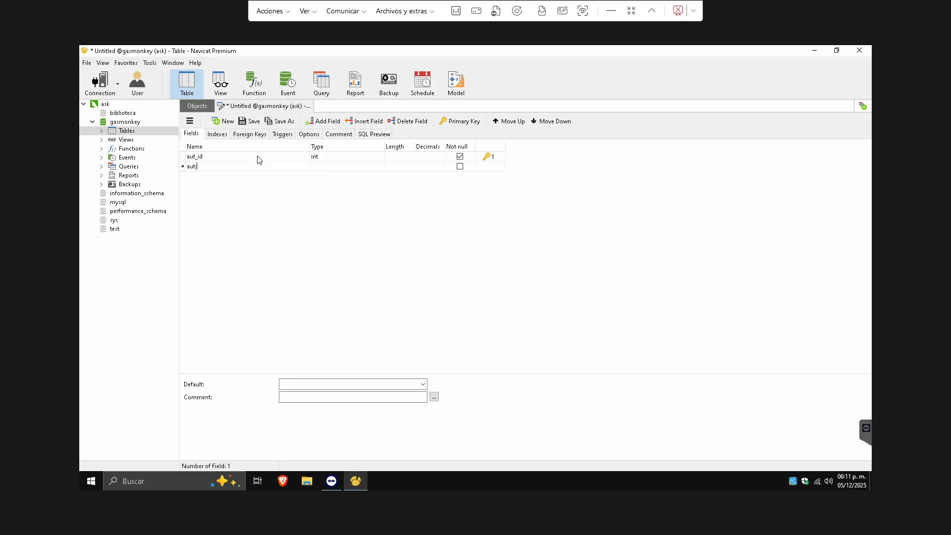
key("Insert")
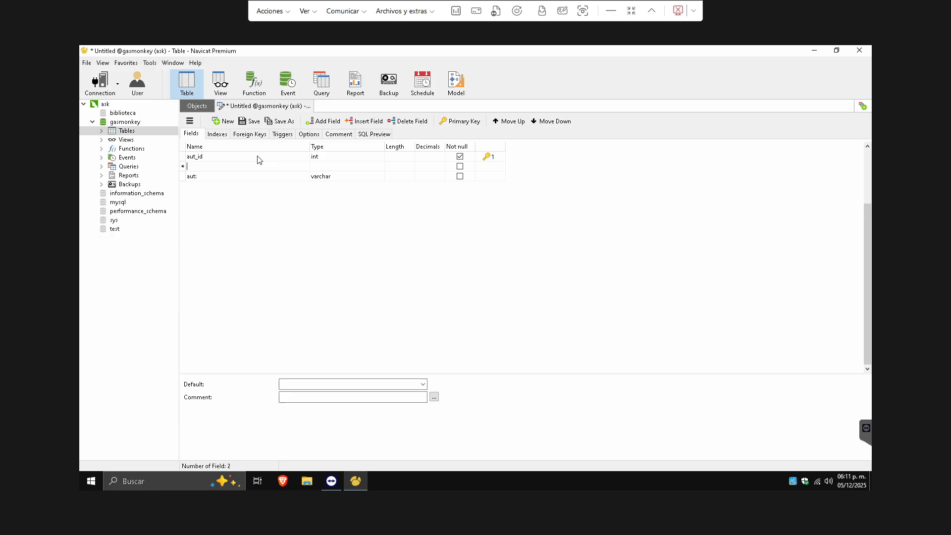
key("Down")
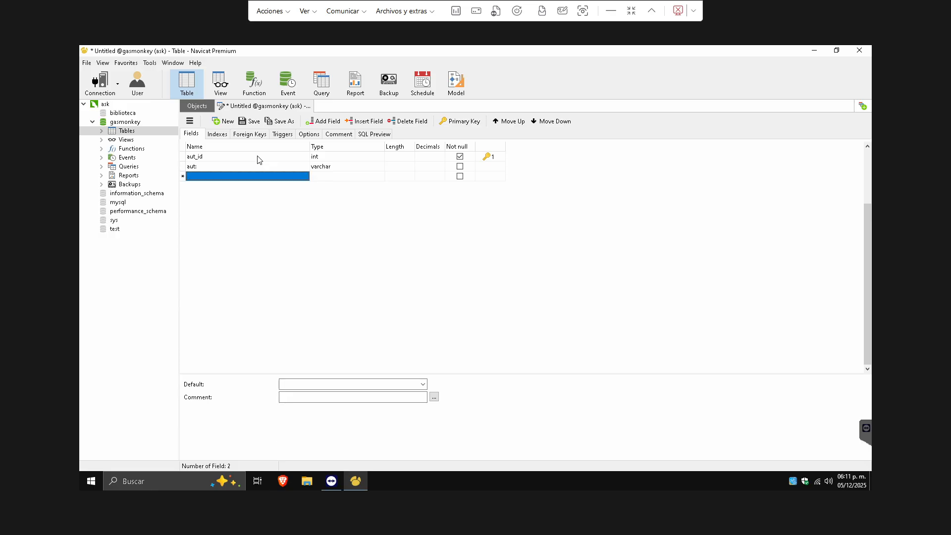
key("Up")
type("aut_nombre")
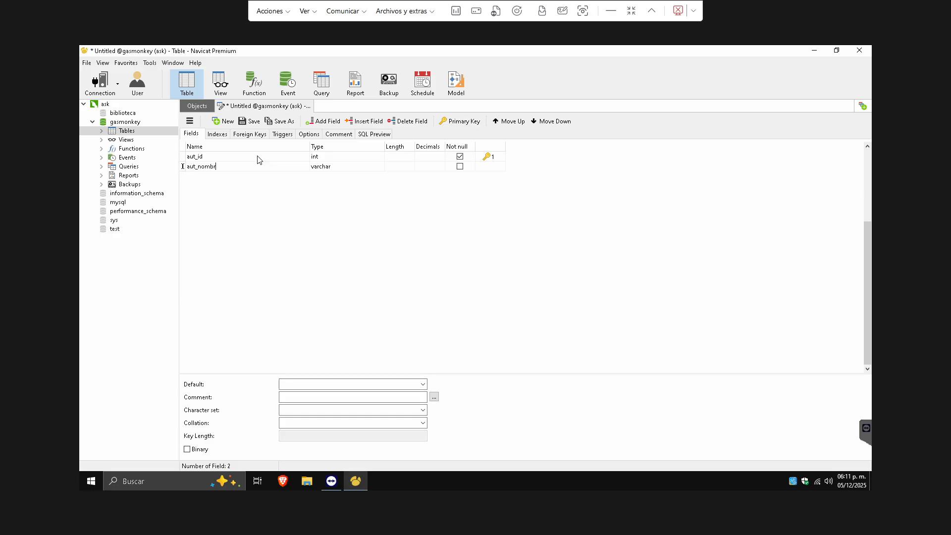
key("Return")
- Set the length of aut_nombre to 150 and its default value to NULL
key("Tab")
key("Tab")
type("150")
key("Return")
key("shift+Tab")
key("shift+Tab")
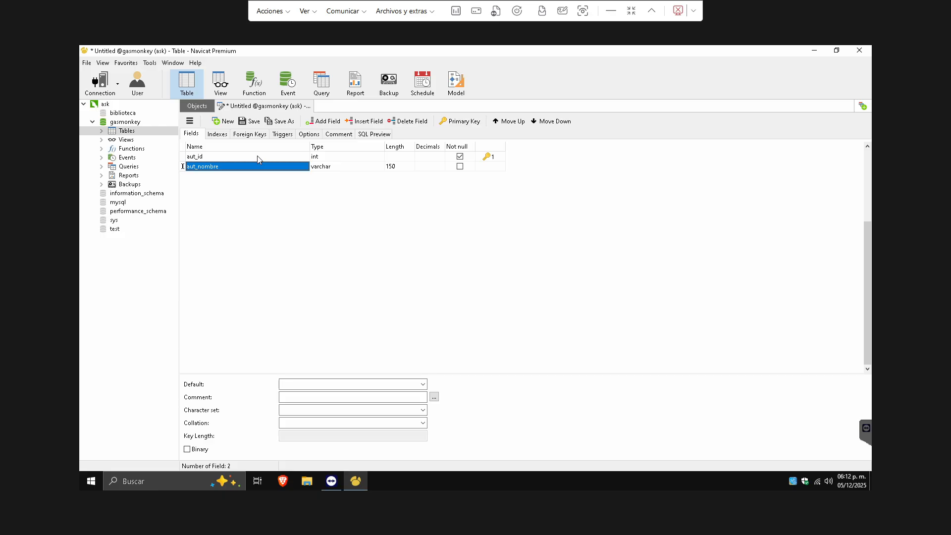
left_click(423, 384)
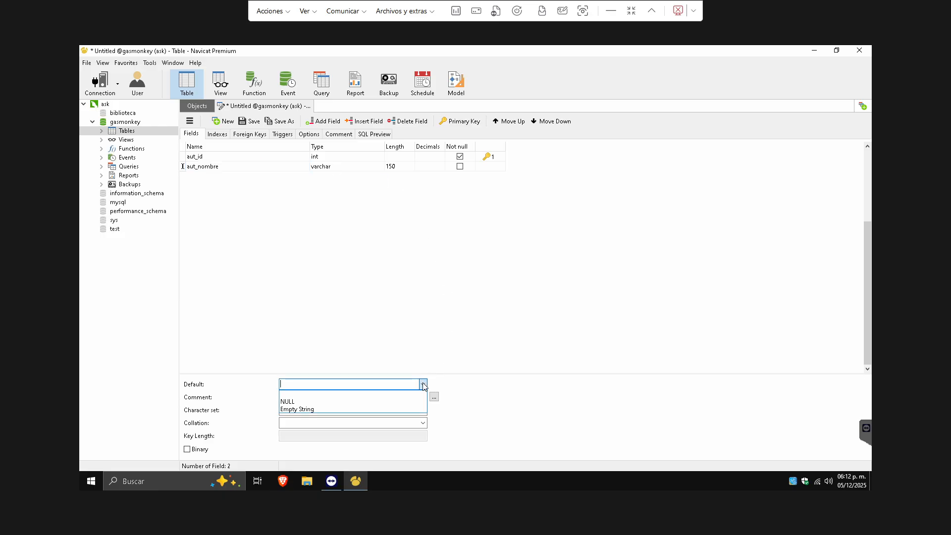
left_click(349, 402)
left_click(243, 164)
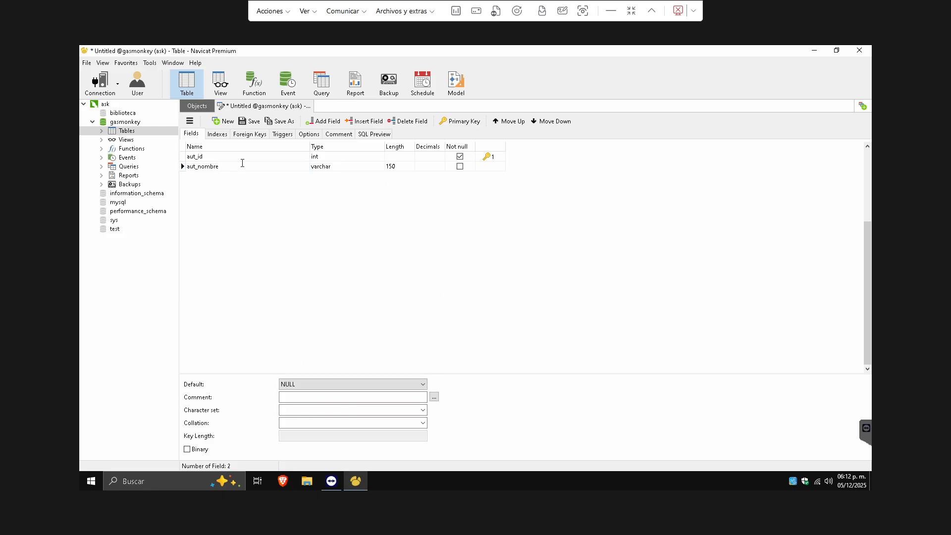
key("Return")
- Add a third field named aut_tipo and set its type to enum
key("Down")
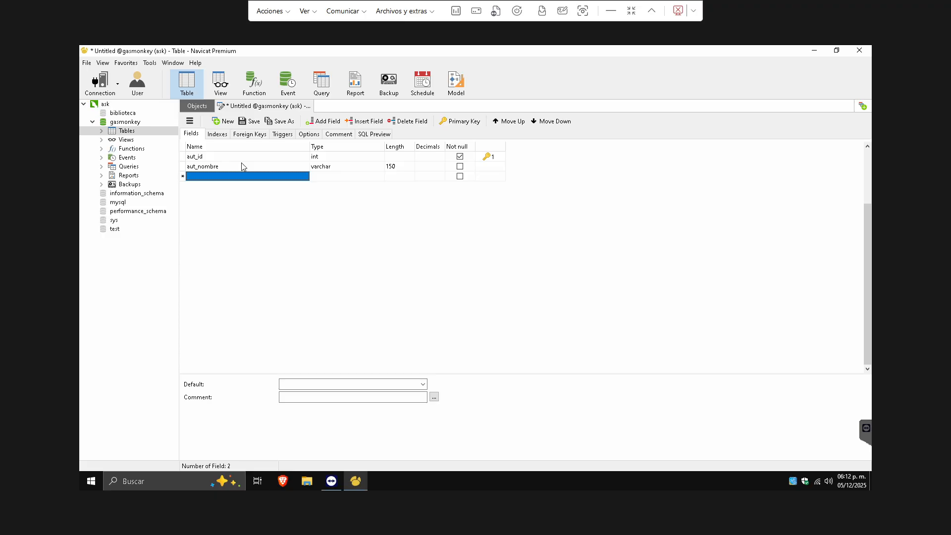
type("aut")
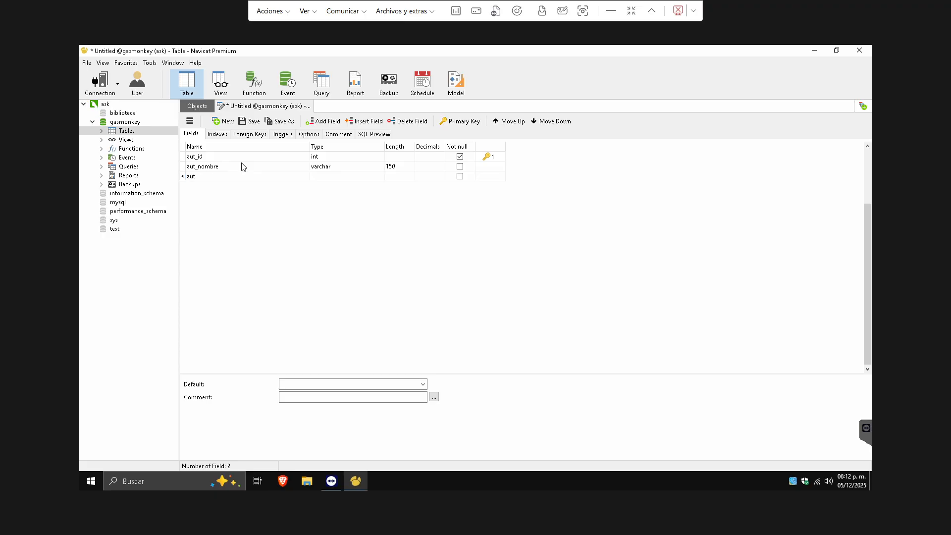
type("_tipo")
key("Return")
key("Tab")
type("enum")
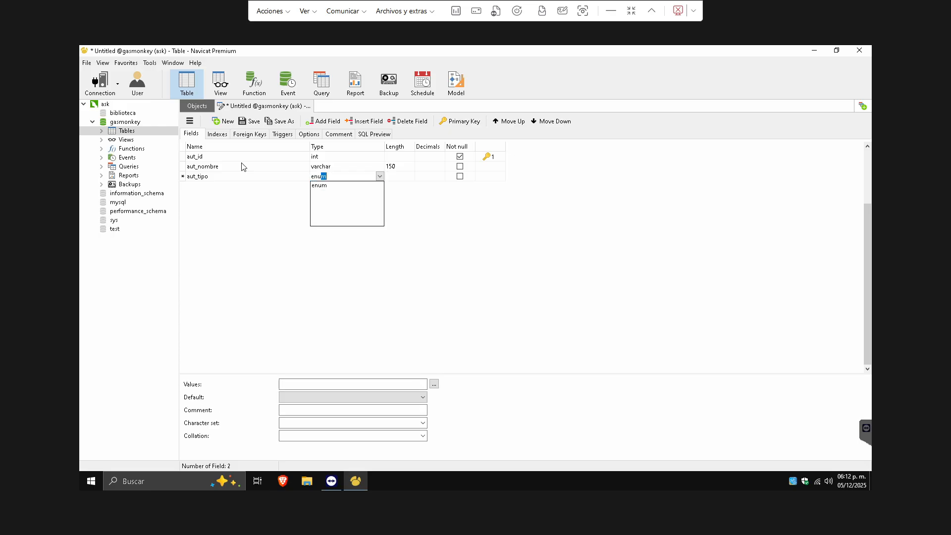
key("Return")
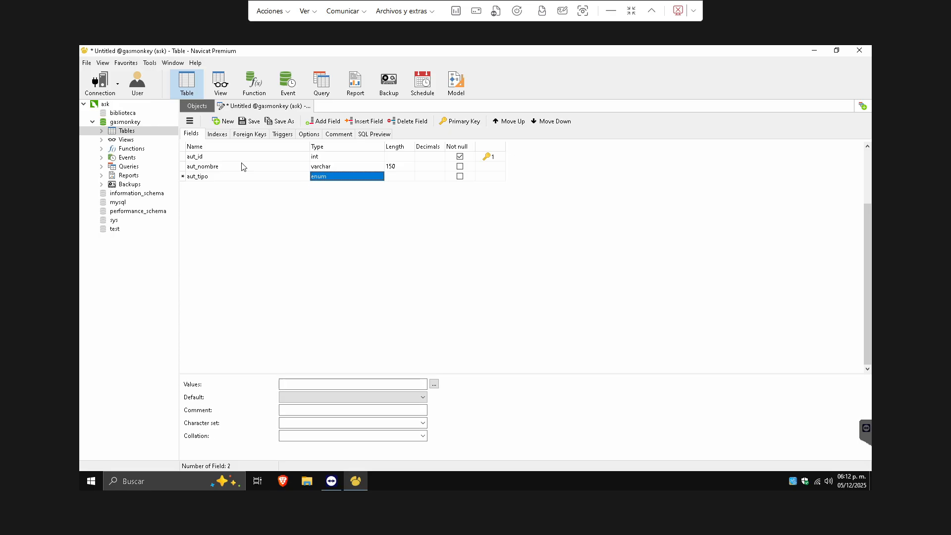
- Enter SEDAN and CAMIONETA as the first two allowed values of the aut_tipo enum field
left_click(433, 385)
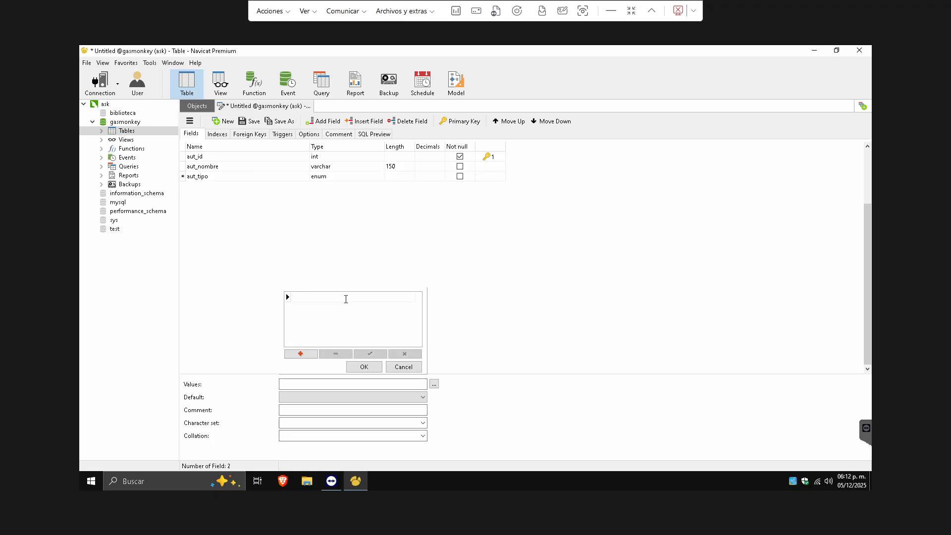
type("SEDABN")
key("BackSpace")
key("BackSpace")
type("N")
key("Return")
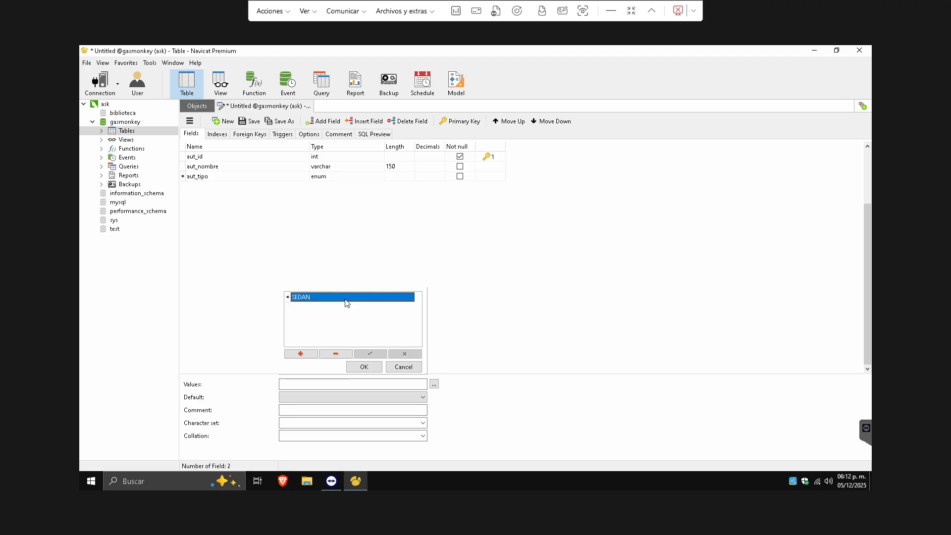
key("Down")
type("CAM")
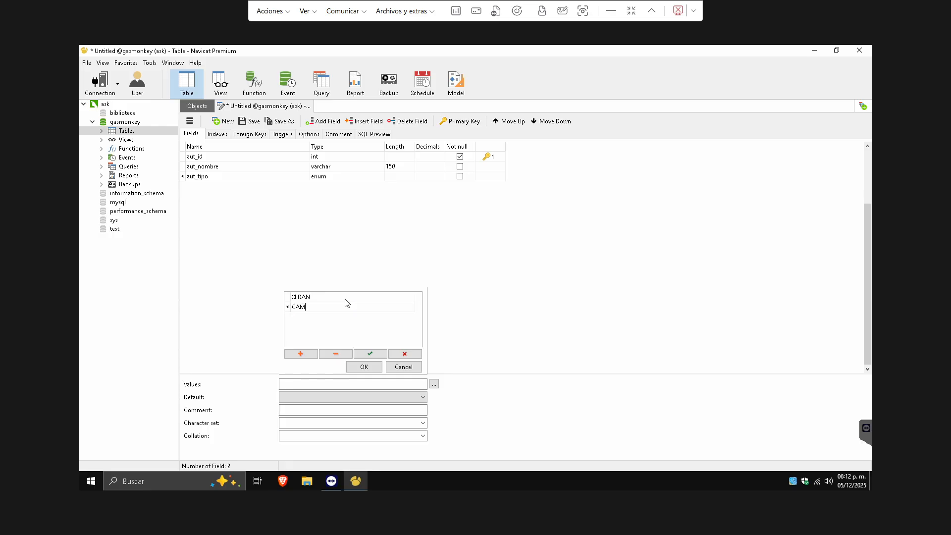
type("IONET")
key("Return")
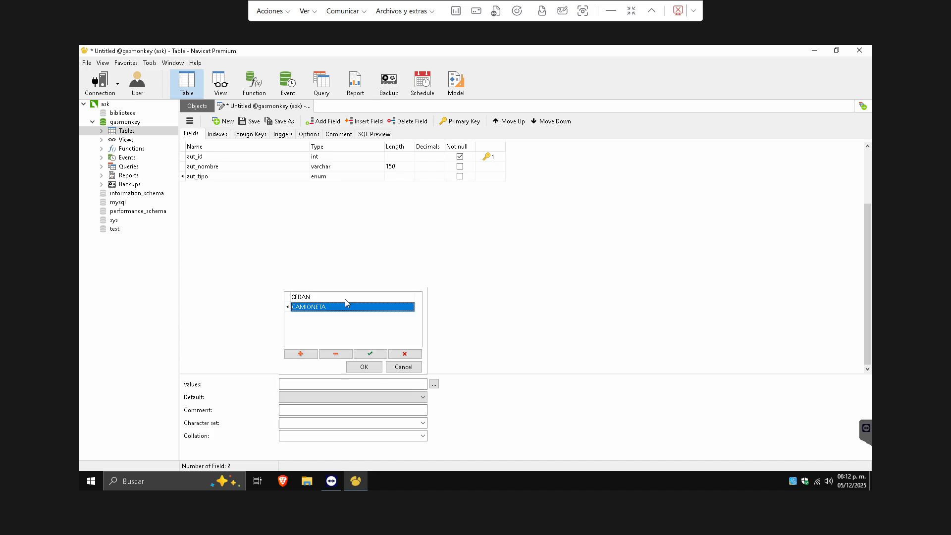
- Add TODOTERRENO and DEPORTIVO to the aut_tipo enum values and accept the list
key("Down")
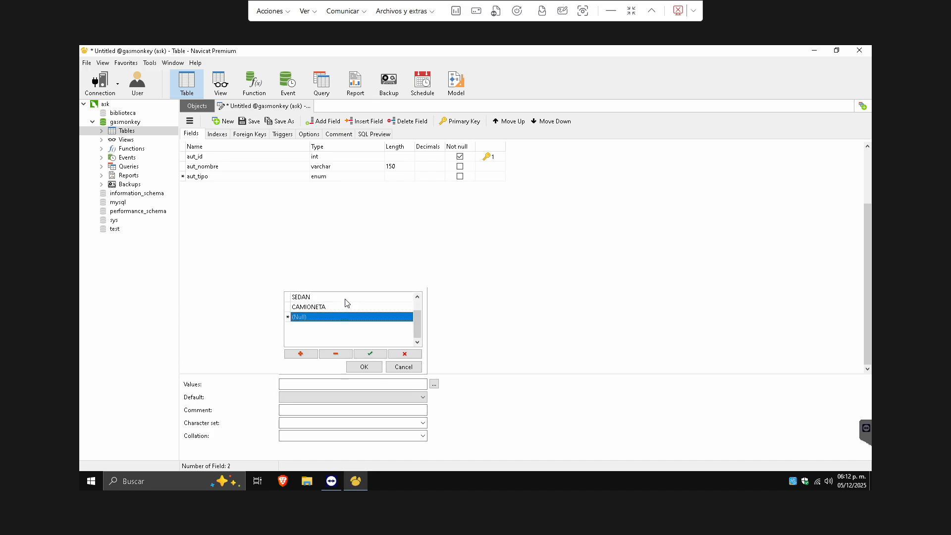
type("TOD")
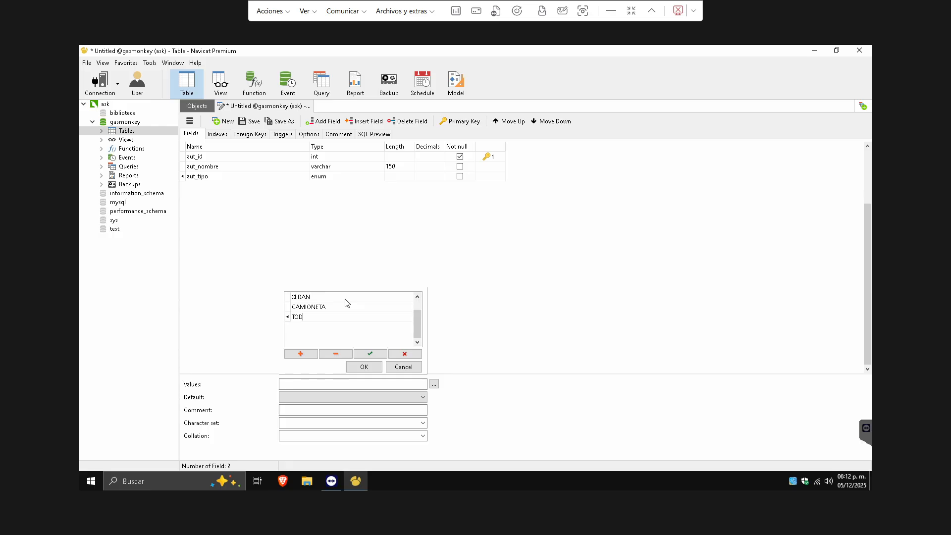
type("O TERRENO")
key("Left")
key("BackSpace")
key("Return")
key("Down")
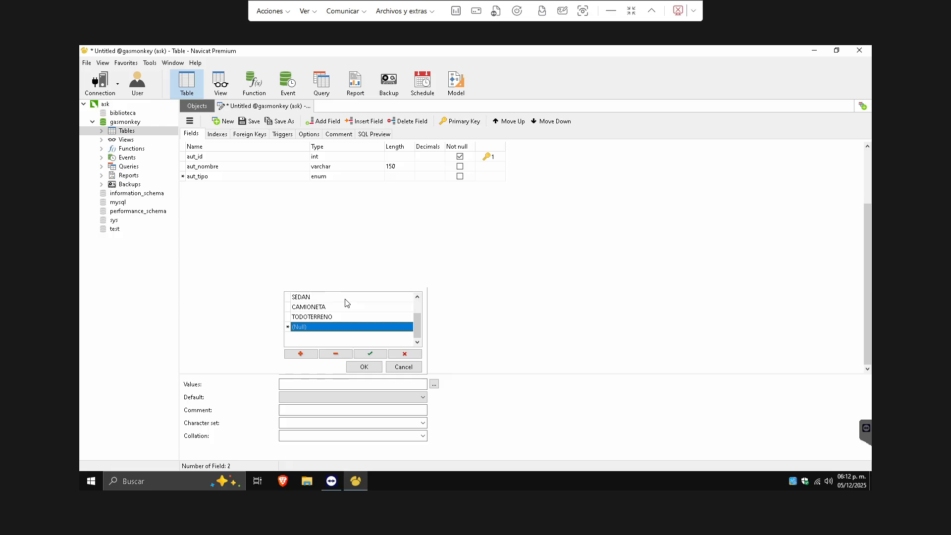
type("DEPORTICO")
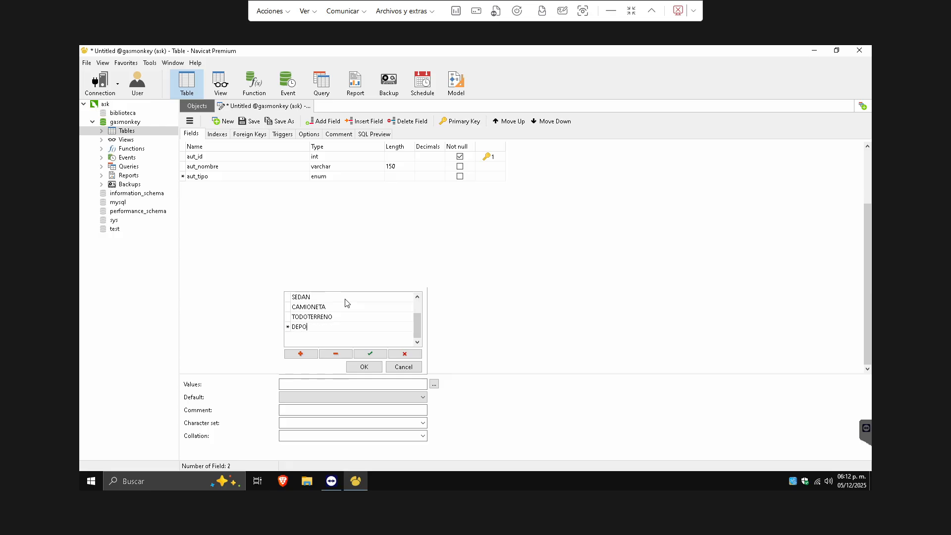
key("BackSpace")
key("BackSpace")
type("VO")
key("Return")
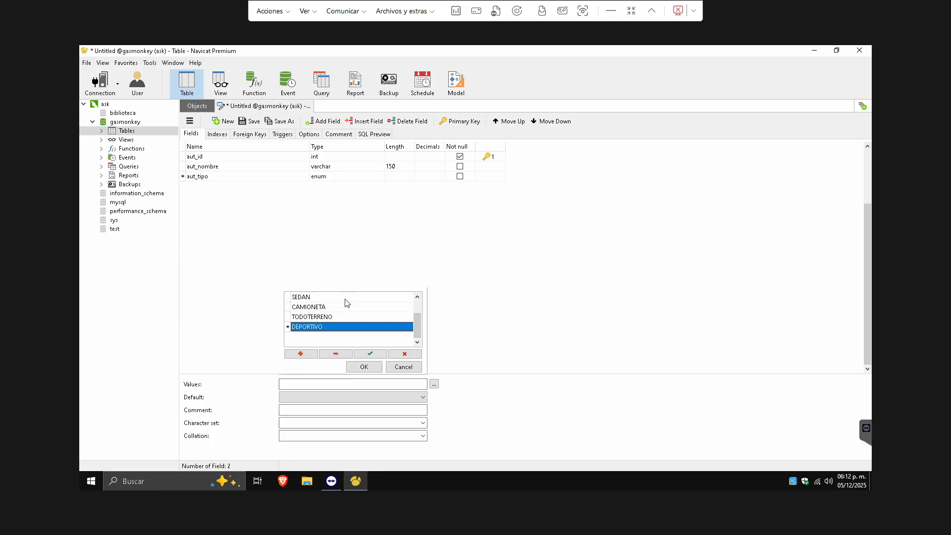
left_click(370, 354)
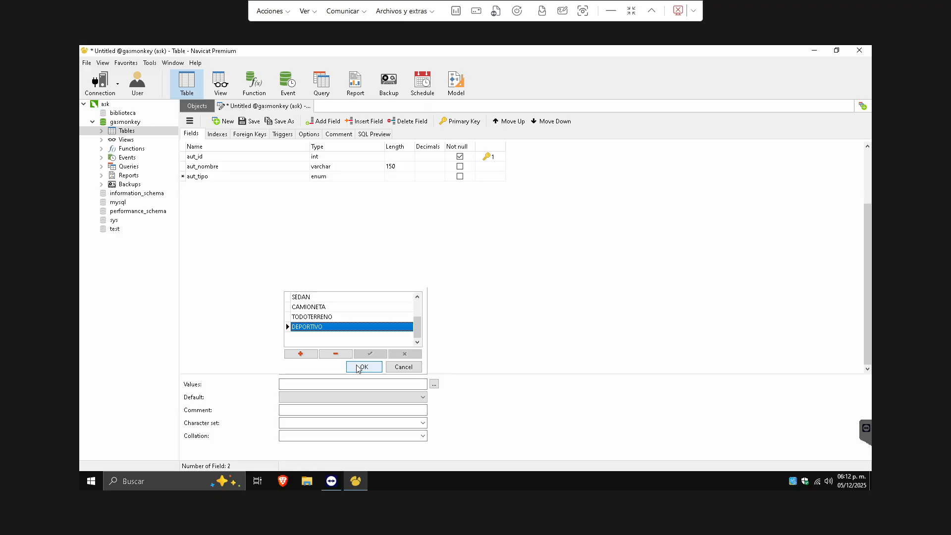
left_click(361, 367)
- Add a fourth field named aut_fkmarca and set its type to int
left_click(259, 178)
key("Down")
key("Down")
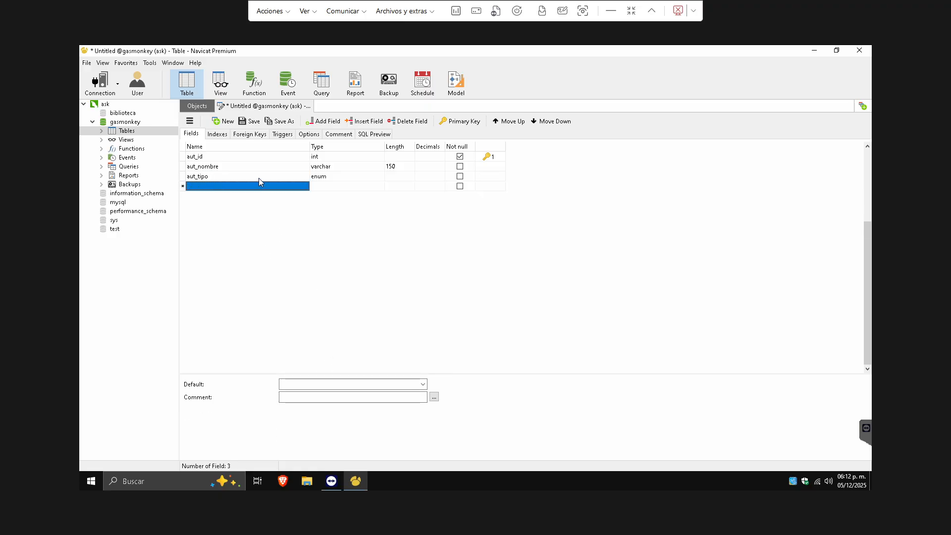
type("aut")
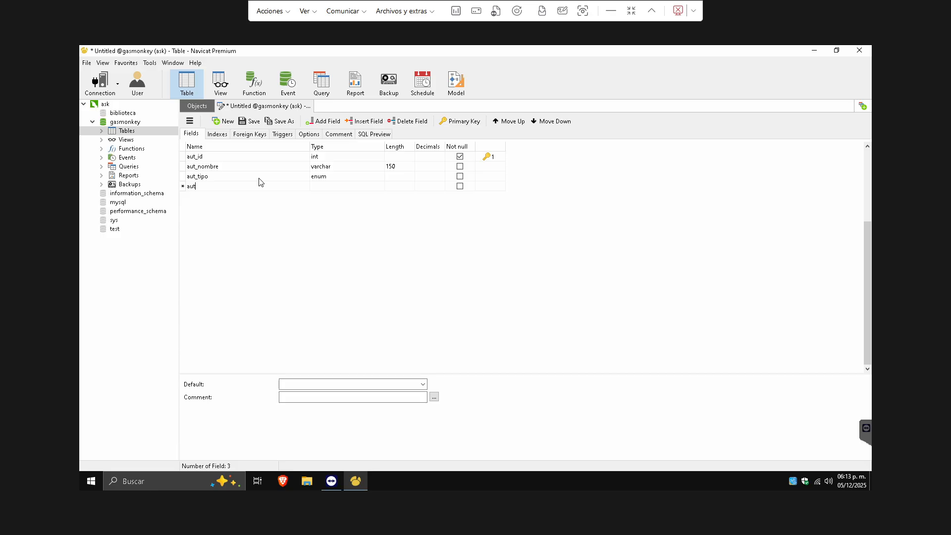
type("_fkmarca")
key("Return")
key("Tab")
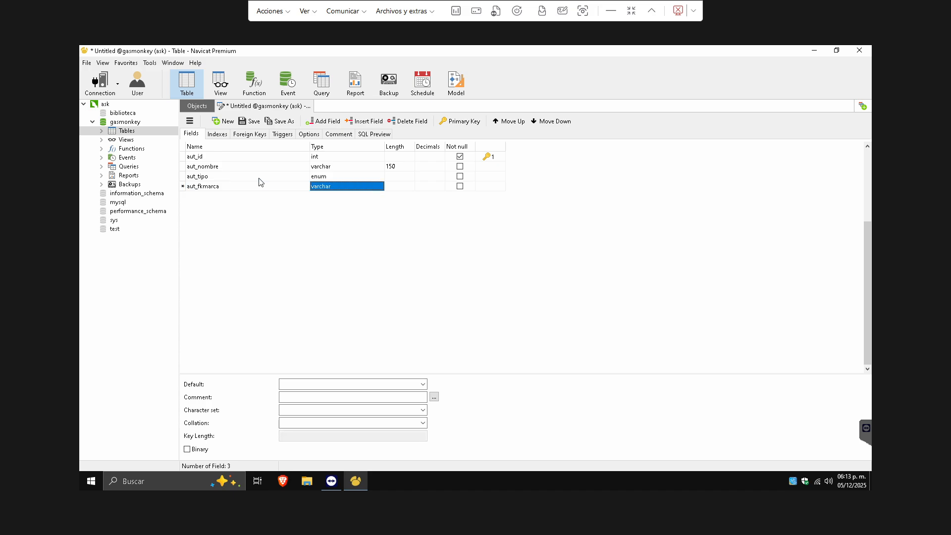
type("int")
key("Return")
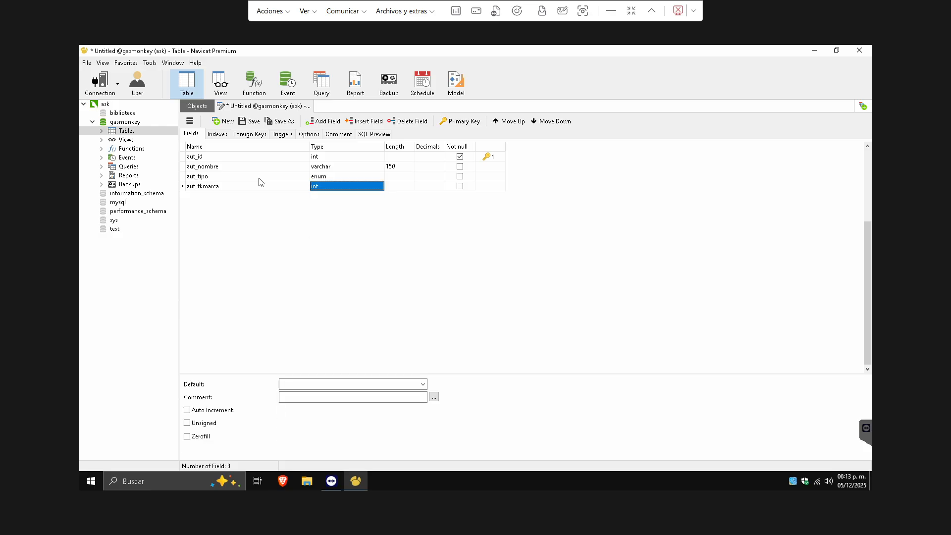
key("shift+Tab")
key("Down")
type("aut")
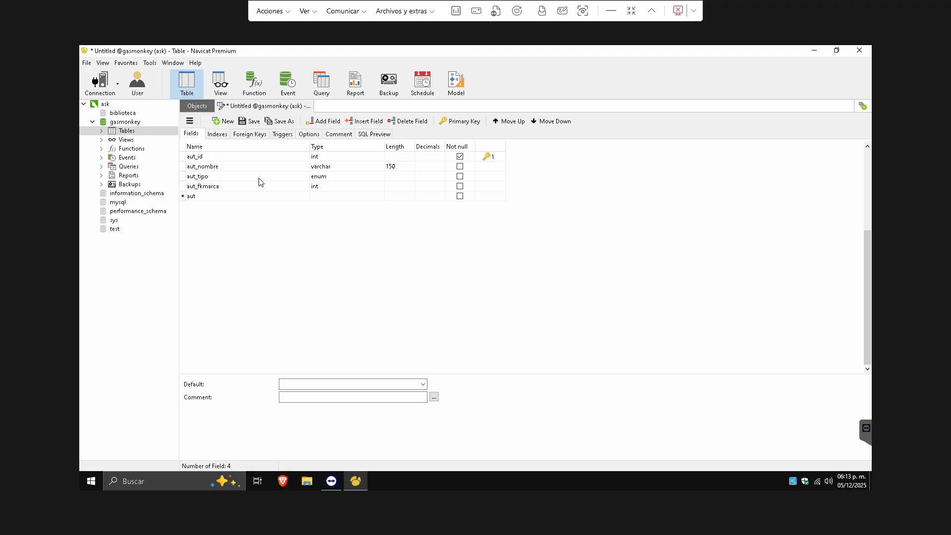
key("BackSpace")
key("BackSpace")
left_click(258, 178)
key("Down")
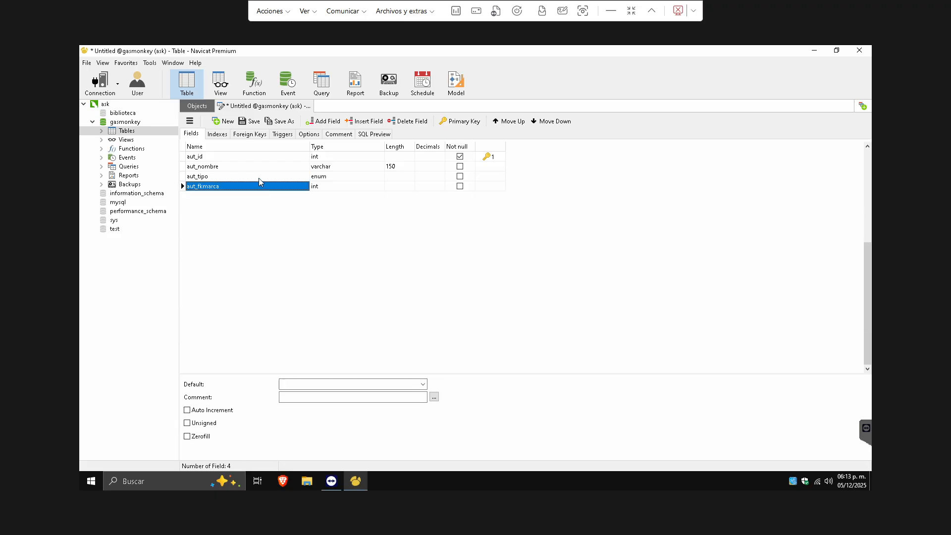
- Save the new table under the name auto
key("ctrl+s")
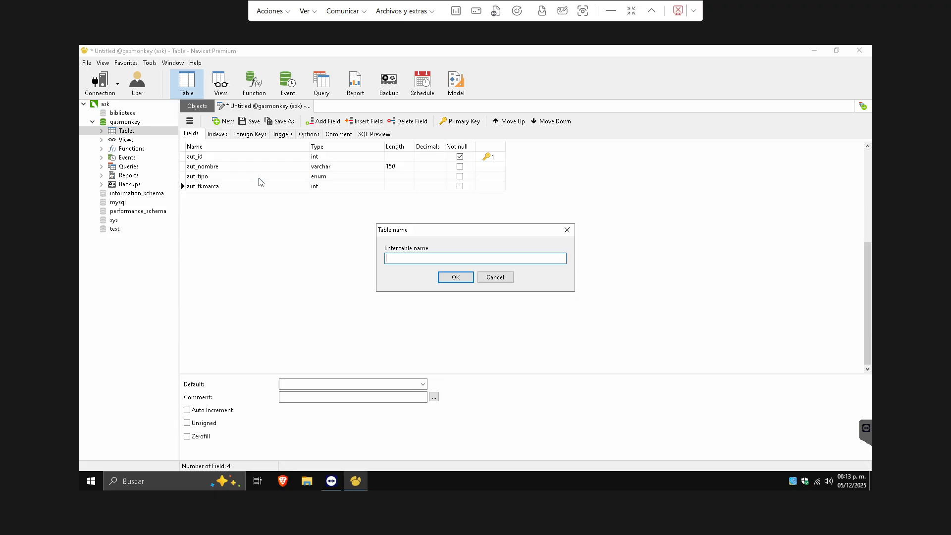
type("o")
key("Return")
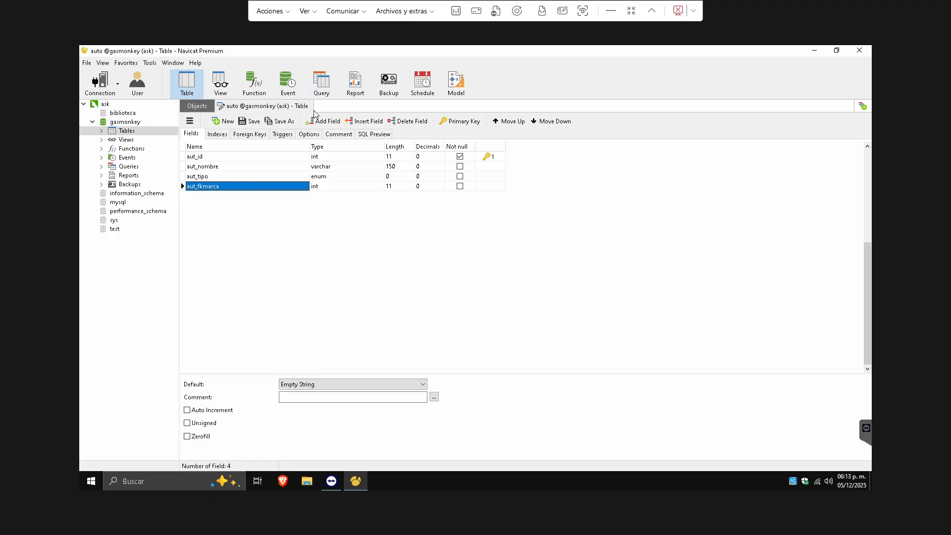
- Arrange the diagram with auto between refaccion and marca, widening the auto box and spacing the tables apart
left_click(205, 107)
left_click(262, 152)
left_click_drag(263, 152, 422, 150)
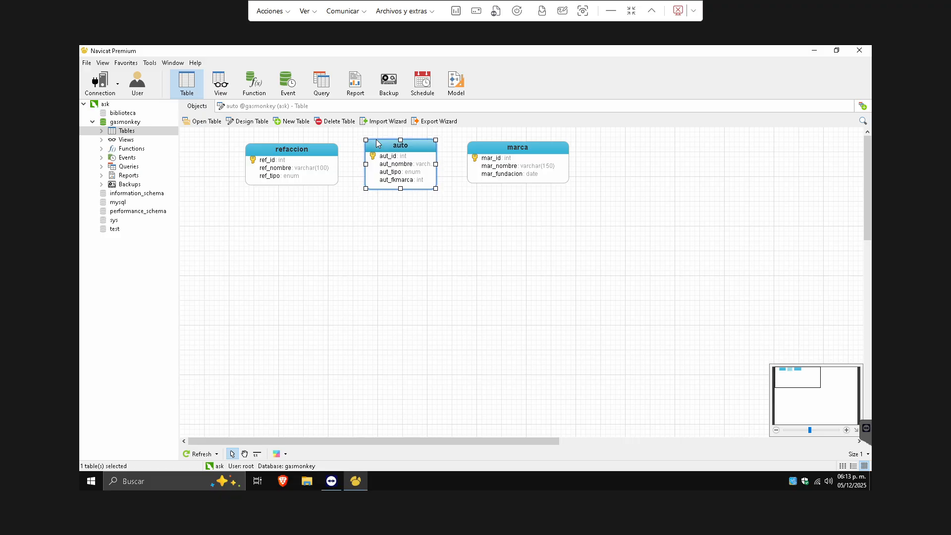
left_click_drag(519, 153, 570, 152)
left_click(432, 164)
left_click_drag(436, 165, 463, 165)
left_click(479, 306)
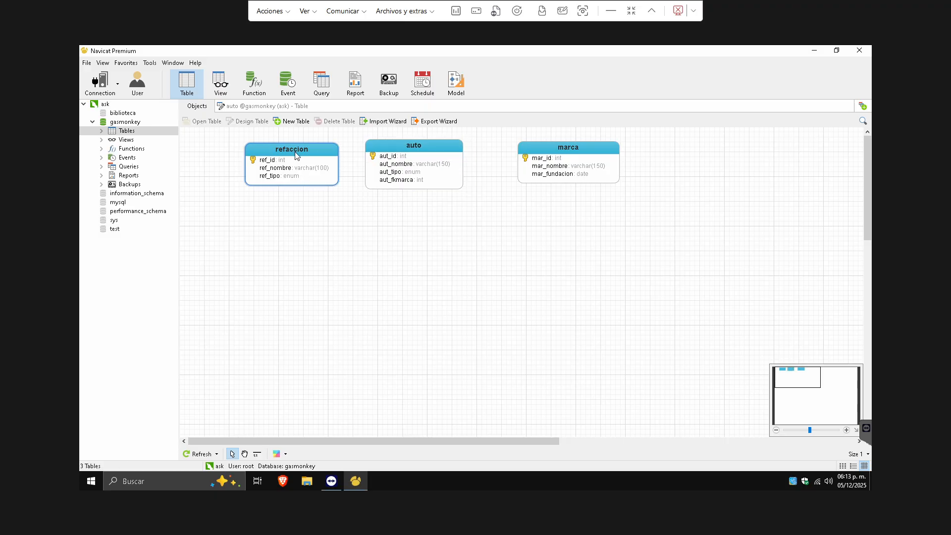
left_click_drag(295, 150, 278, 148)
- Return to the auto table's design and start a foreign key on the aut_fkmarca field
left_click(394, 152)
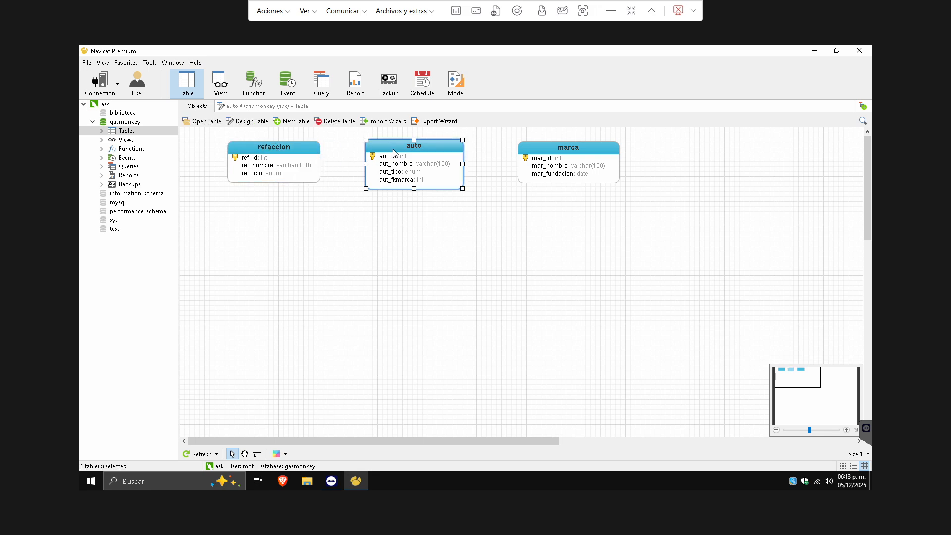
right_click(394, 152)
left_click(240, 111)
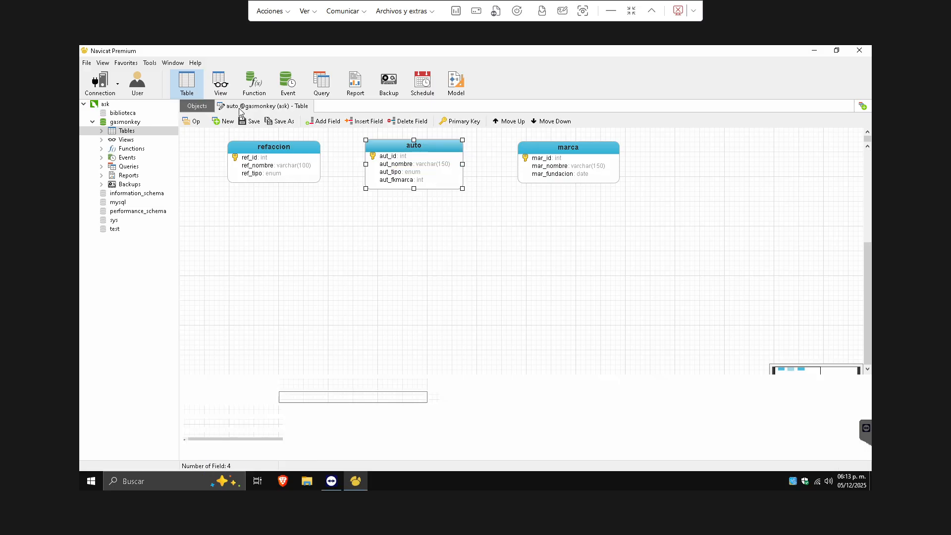
left_click(256, 133)
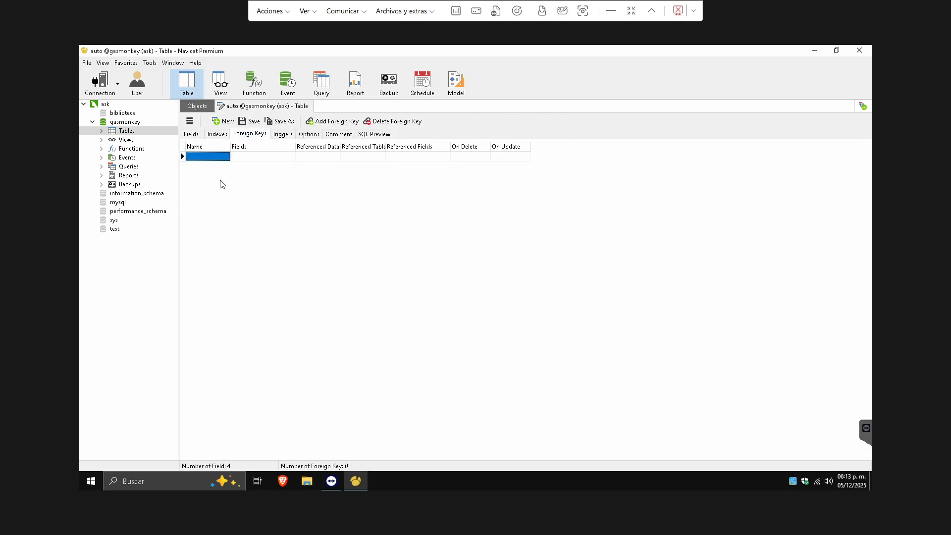
left_click(270, 158)
left_click(290, 156)
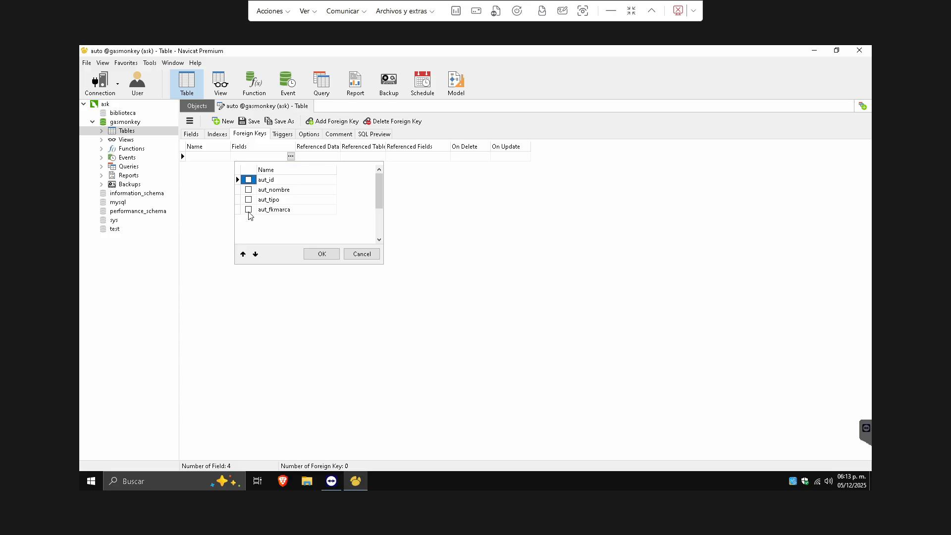
left_click(249, 210)
left_click(316, 254)
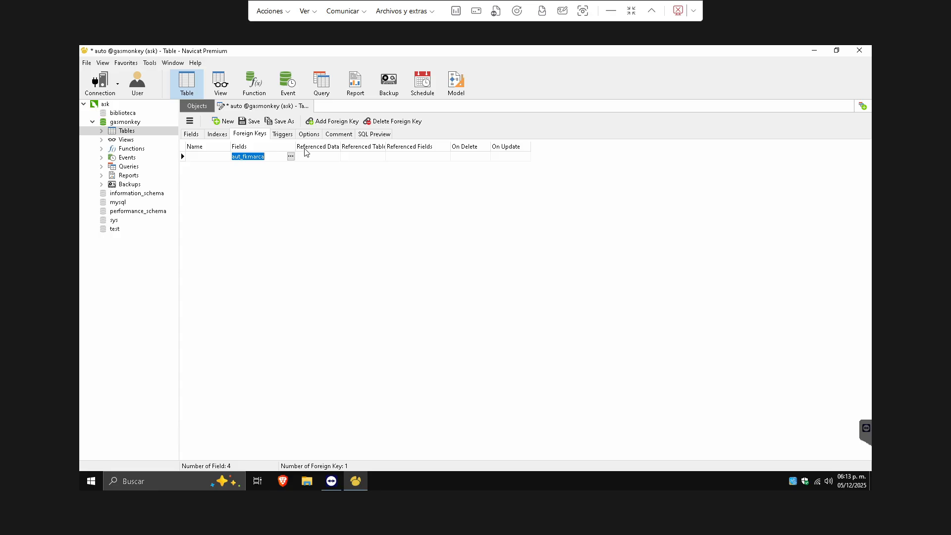
- Set the foreign key's referenced database to gasmonkey and its referenced table to marca
left_click(323, 157)
left_click(335, 157)
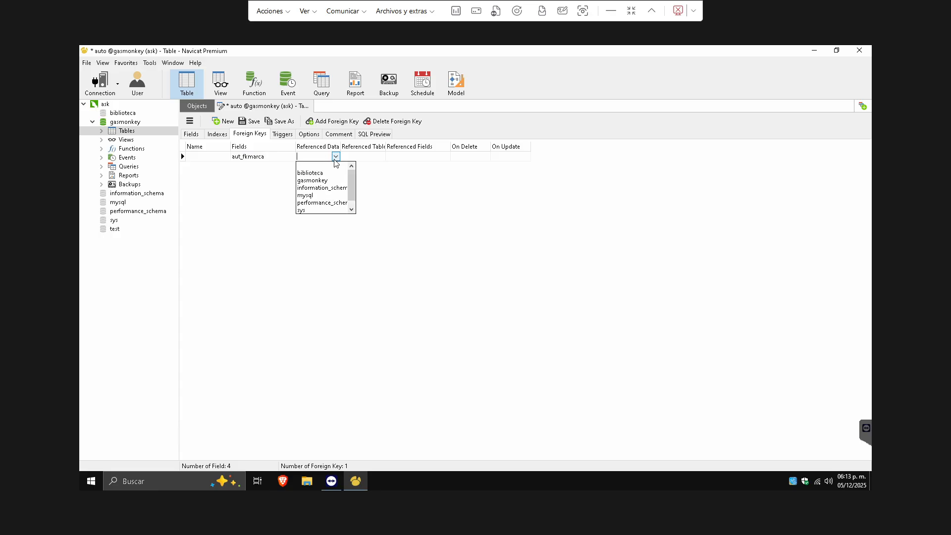
left_click(317, 181)
left_click(366, 159)
left_click(381, 156)
left_click(365, 171)
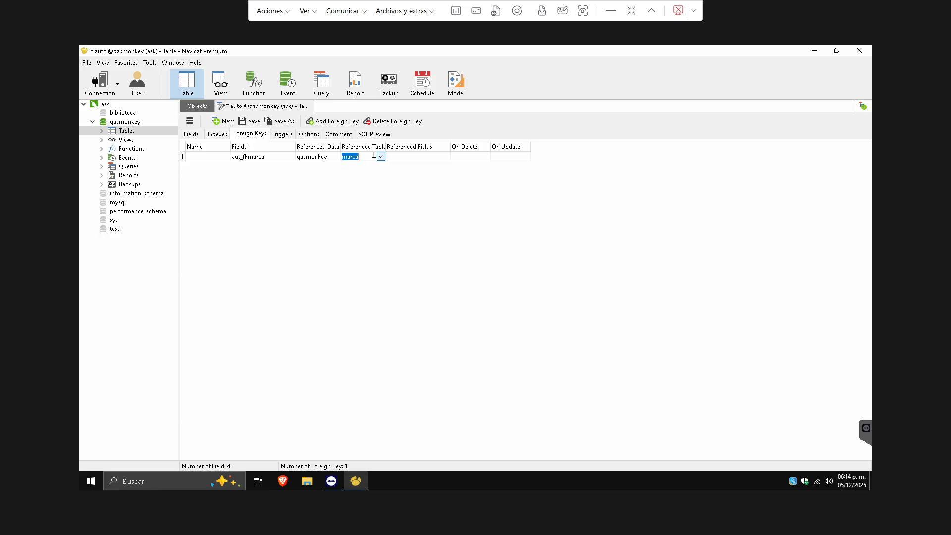
left_click(381, 157)
left_click(360, 181)
left_click(381, 156)
left_click(362, 170)
- Set mar_id as the foreign key's referenced field
left_click(414, 157)
left_click(446, 157)
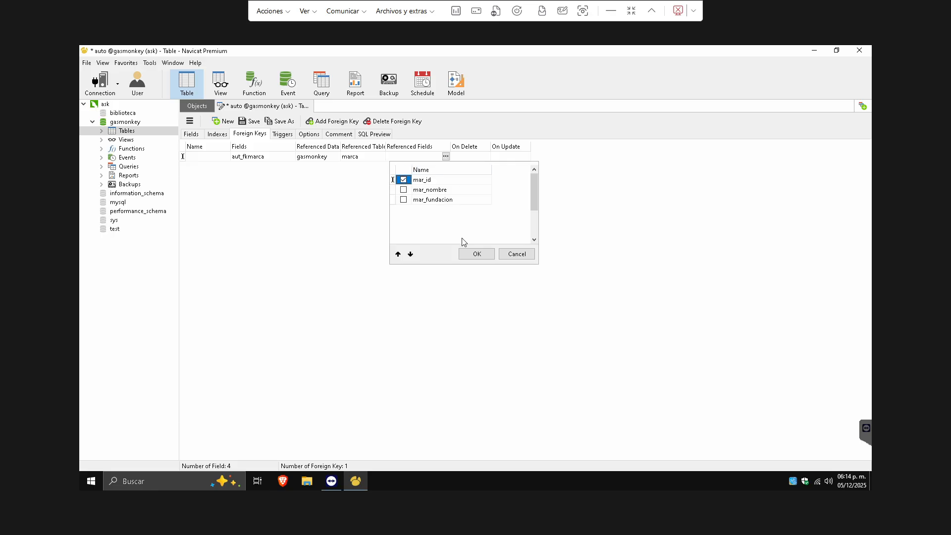
left_click(471, 254)
- Set the foreign key's On Delete and On Update actions to RESTRICT and save the auto table
left_click(477, 158)
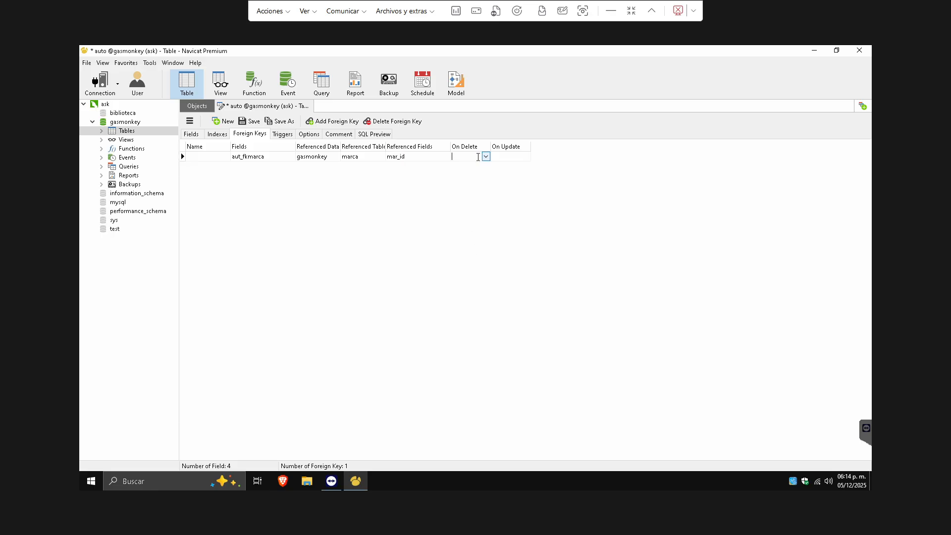
left_click(485, 157)
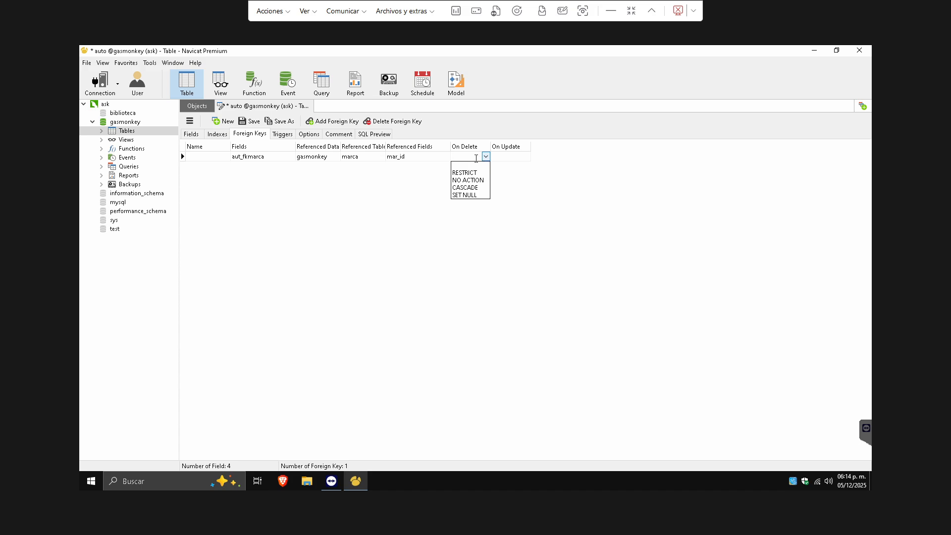
left_click(466, 173)
left_click(524, 157)
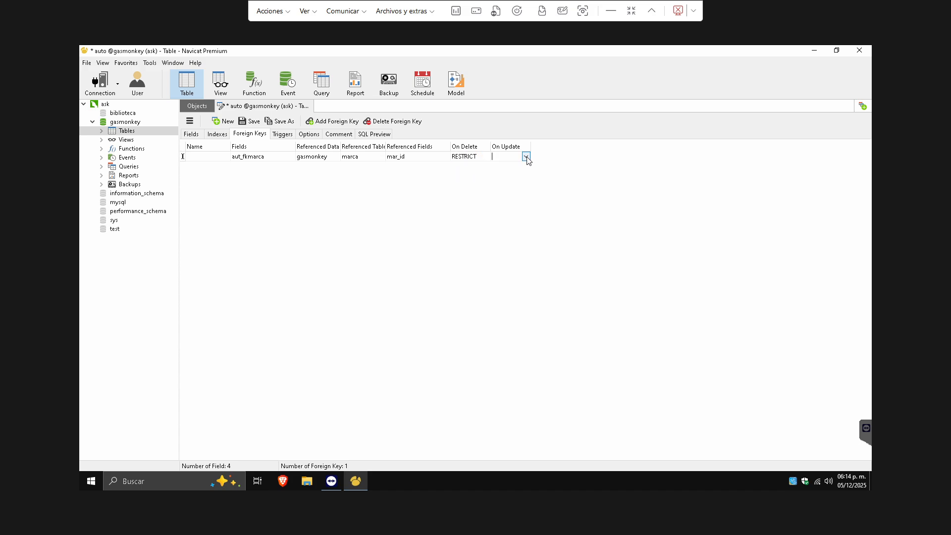
left_click(526, 157)
left_click(510, 173)
left_click(252, 122)
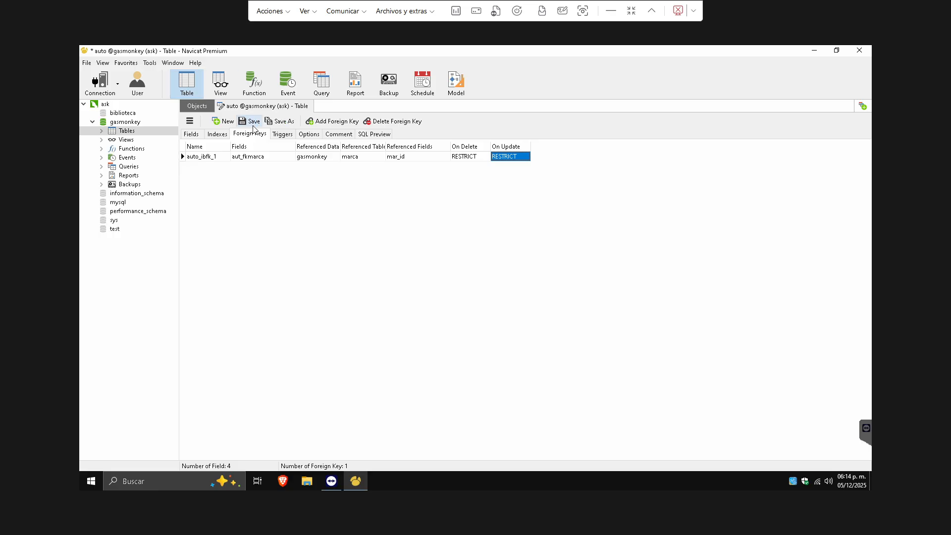
- Close the auto table's design and open the marca table's records
left_click(309, 106)
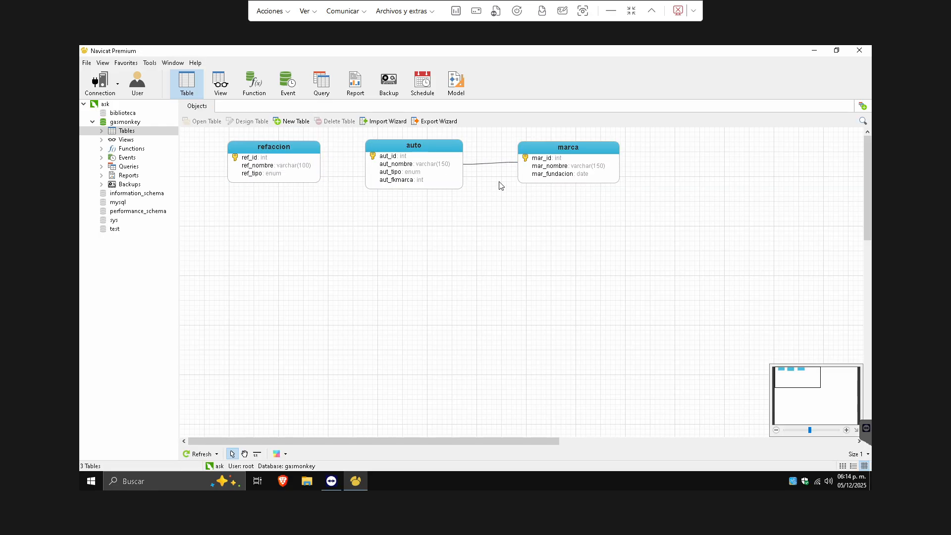
right_click(568, 152)
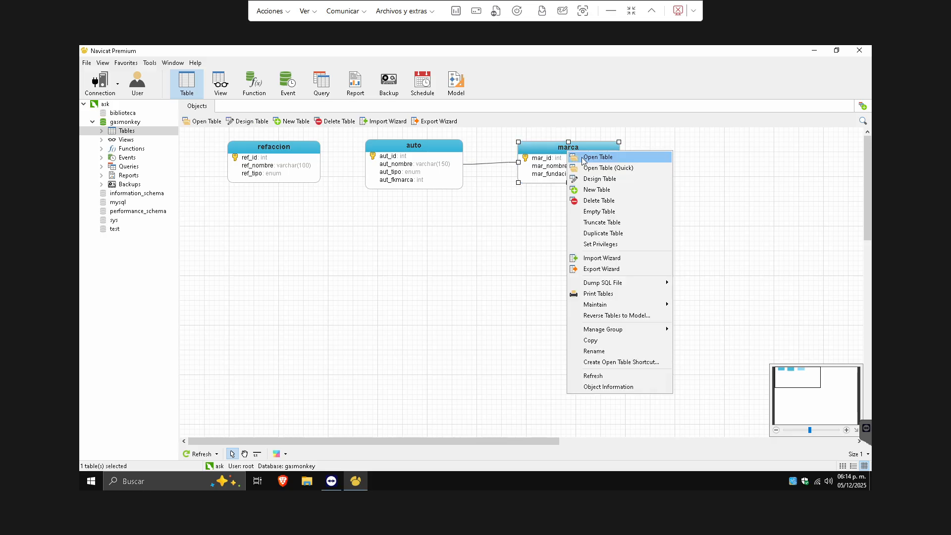
left_click(584, 157)
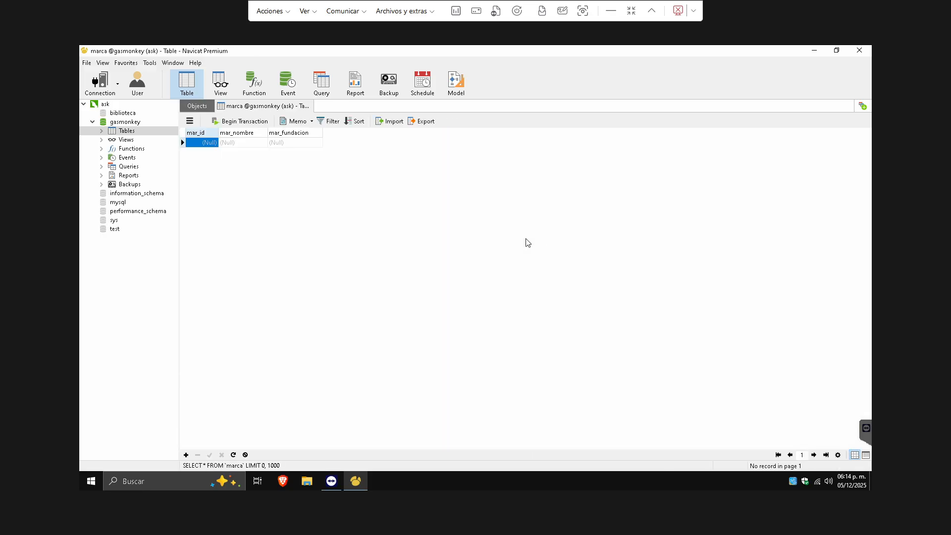
- Enter mar_id 1 and mar_nombre FERRARI in the first record of the marca table
type("1")
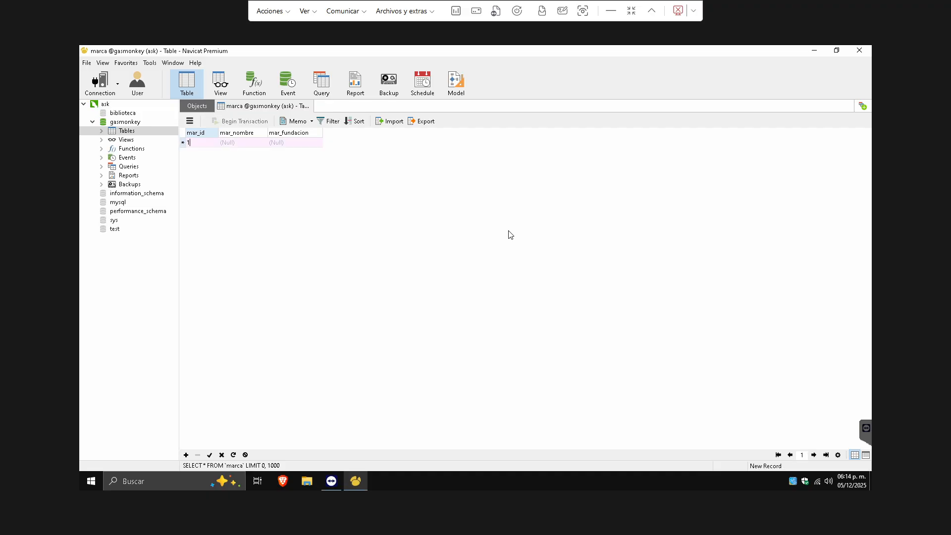
key("Return")
key("Tab")
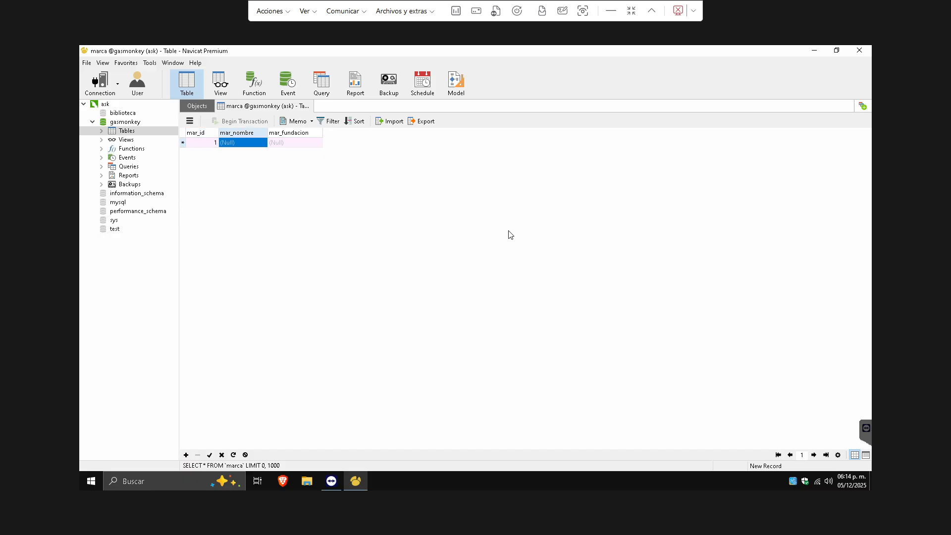
type("FERRARI")
key("Return")
key("Tab")
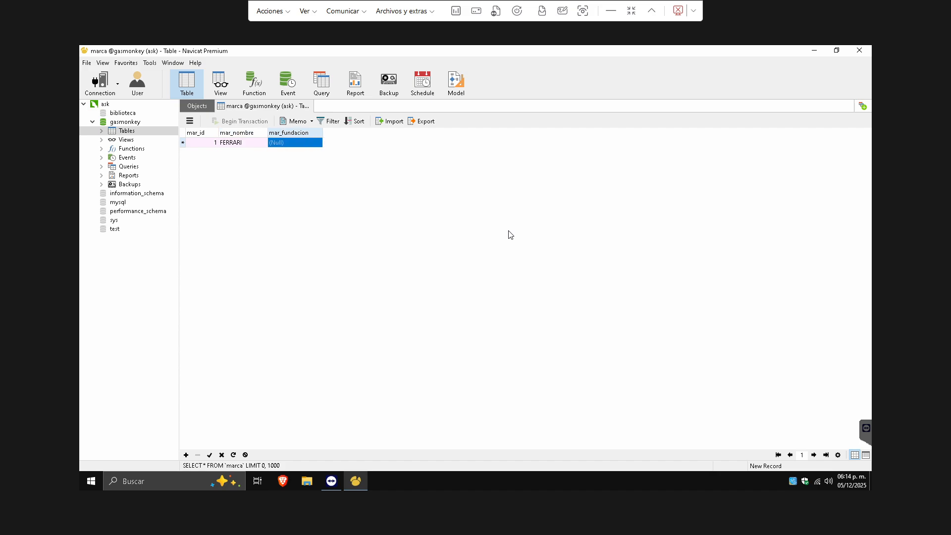
- Set the FERRARI record's mar_fundacion to 2023-02-01 using the date picker
left_click(312, 143)
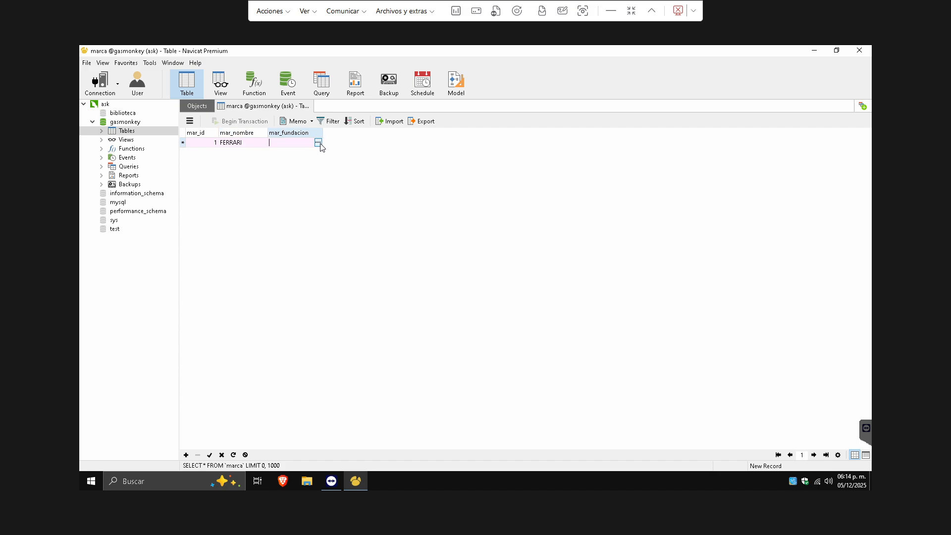
left_click(318, 143)
left_click(278, 161)
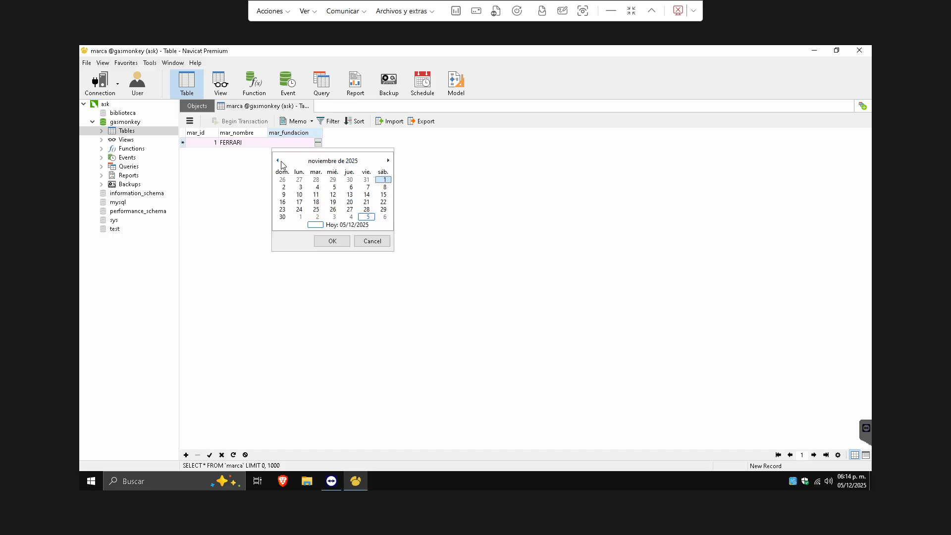
left_click(317, 161)
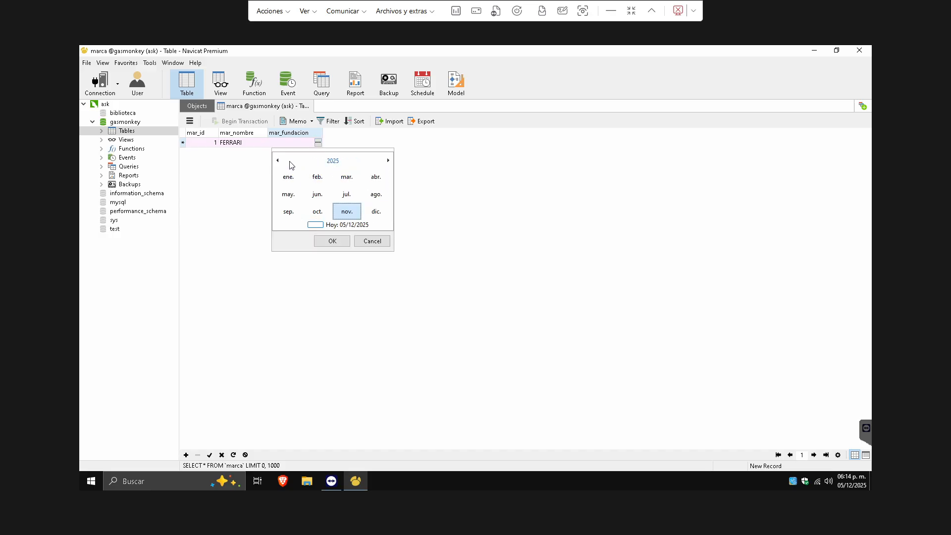
left_click(278, 161)
left_click(317, 178)
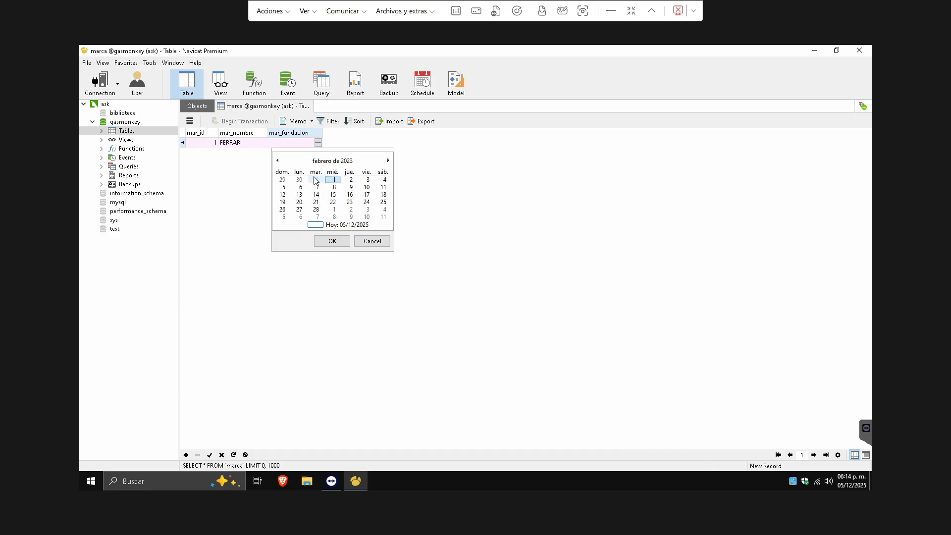
left_click(331, 240)
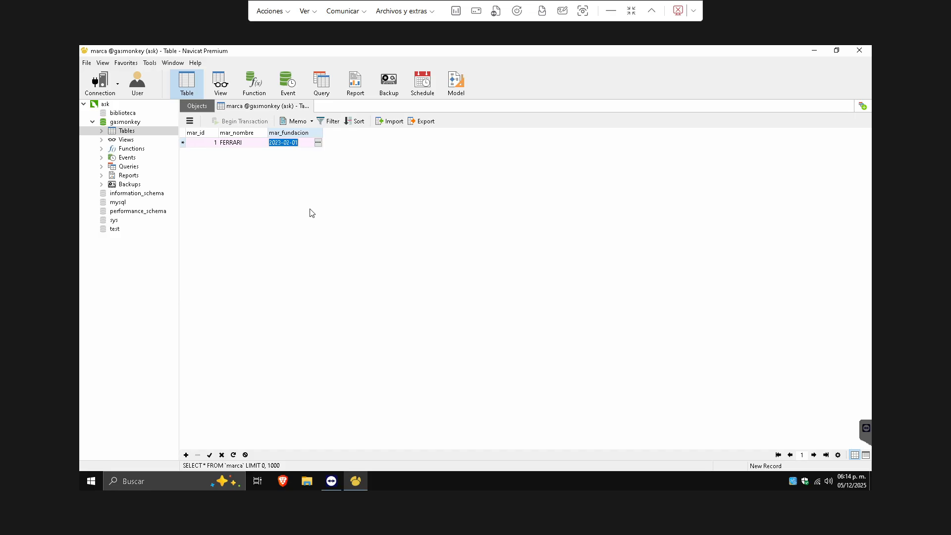
- Add a second marca record with mar_id 2 and mar_nombre FORD
key("Down")
key("Left")
key("Left")
type("2")
key("Return")
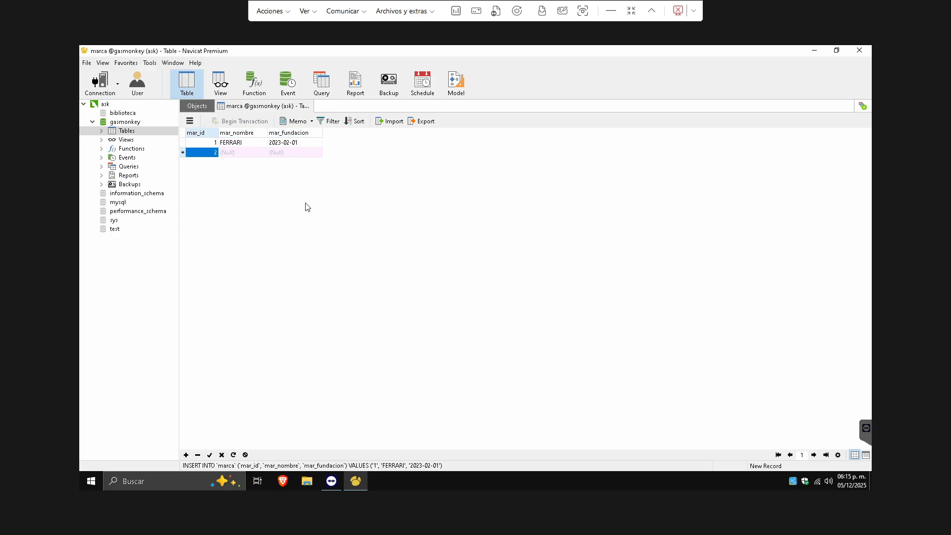
key("Right")
type("FOR")
key("Return")
key("Right")
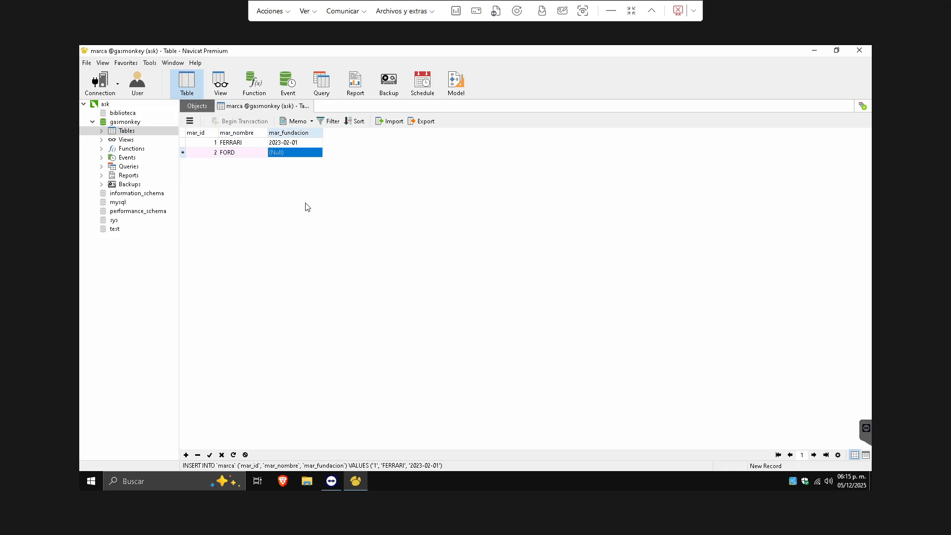
- Set the FORD record's mar_fundacion to 2004-11-01 using the date picker
left_click(311, 153)
left_click(317, 153)
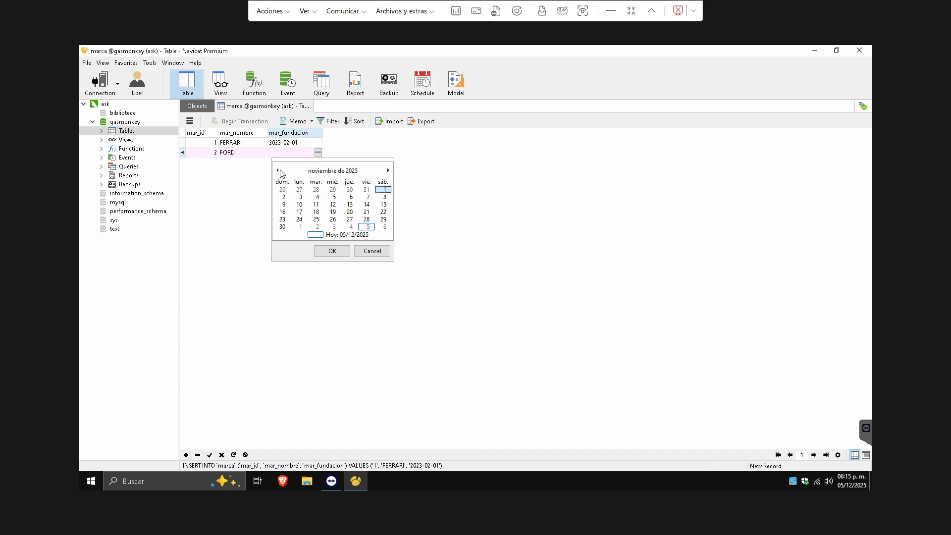
left_click(335, 171)
left_click(336, 171)
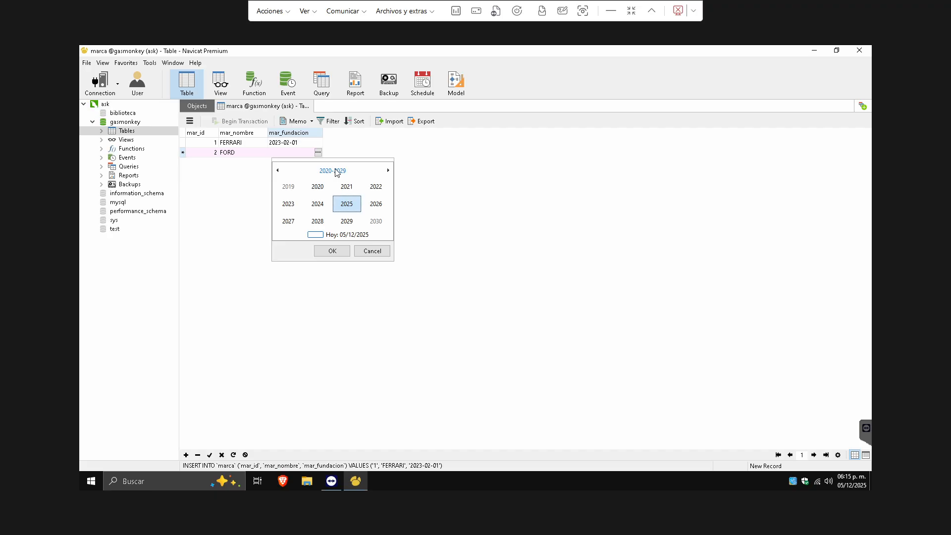
left_click(278, 170)
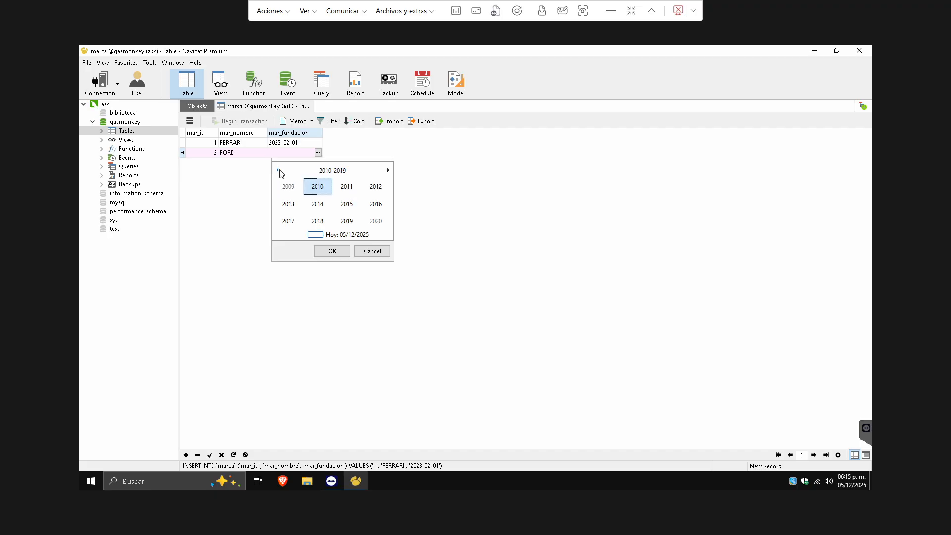
left_click(289, 187)
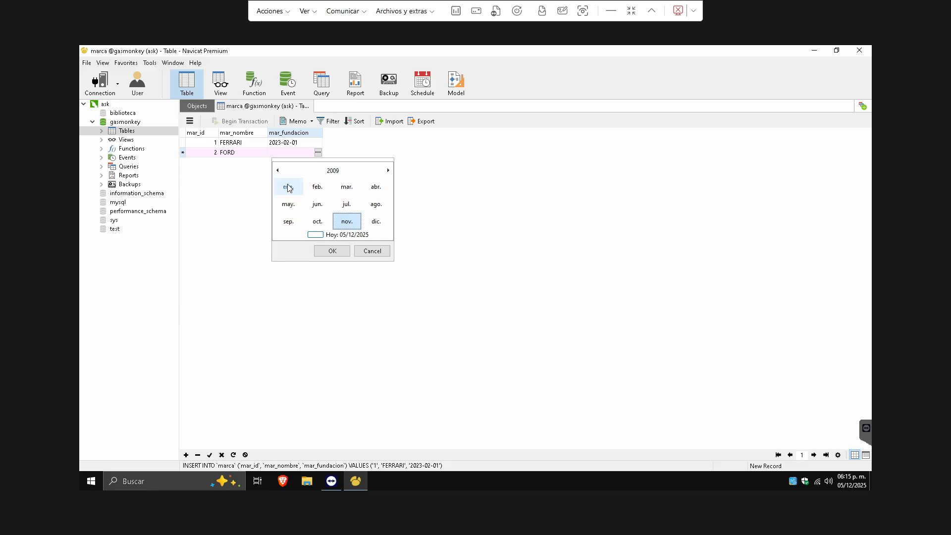
left_click(282, 174)
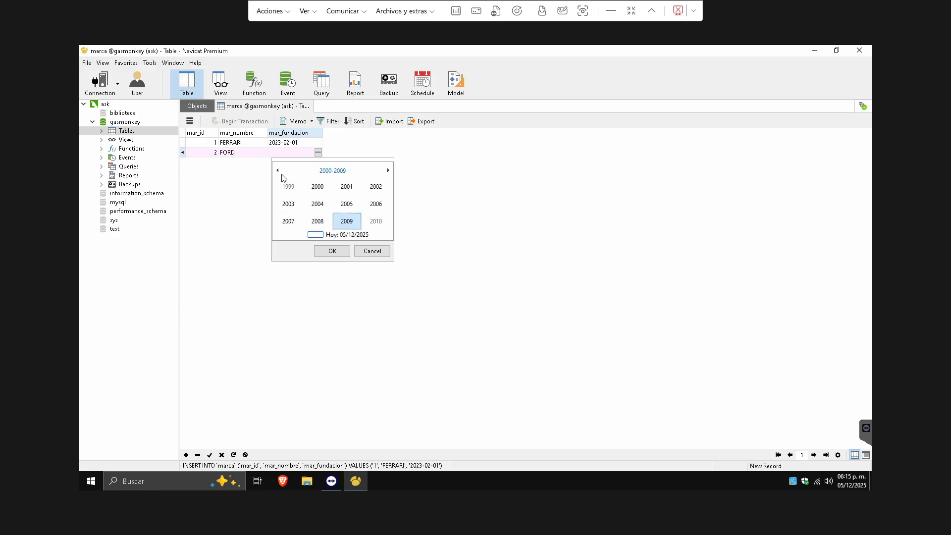
left_click(321, 206)
left_click(332, 251)
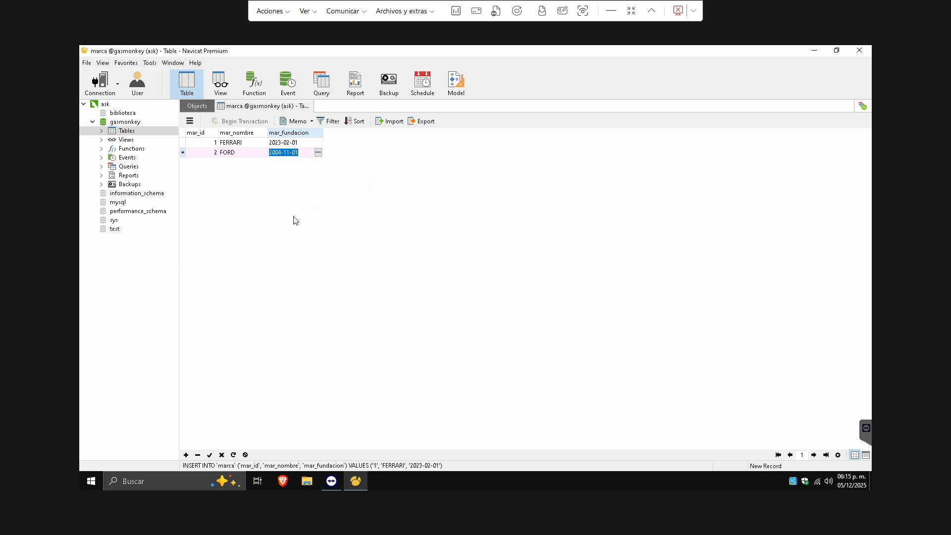
- Add a third marca record with mar_id 3 and mar_nombre CHEVROLET
key("Down")
key("Left")
key("Left")
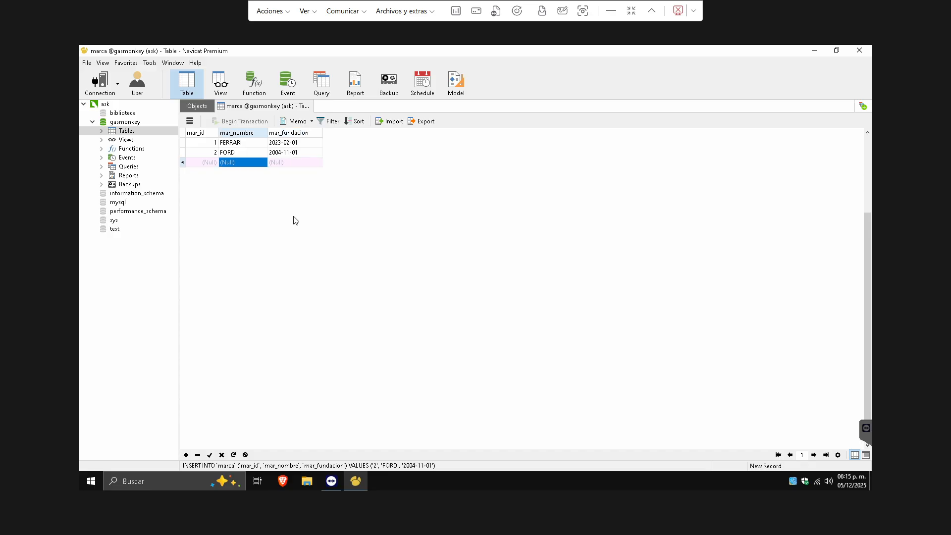
type("34")
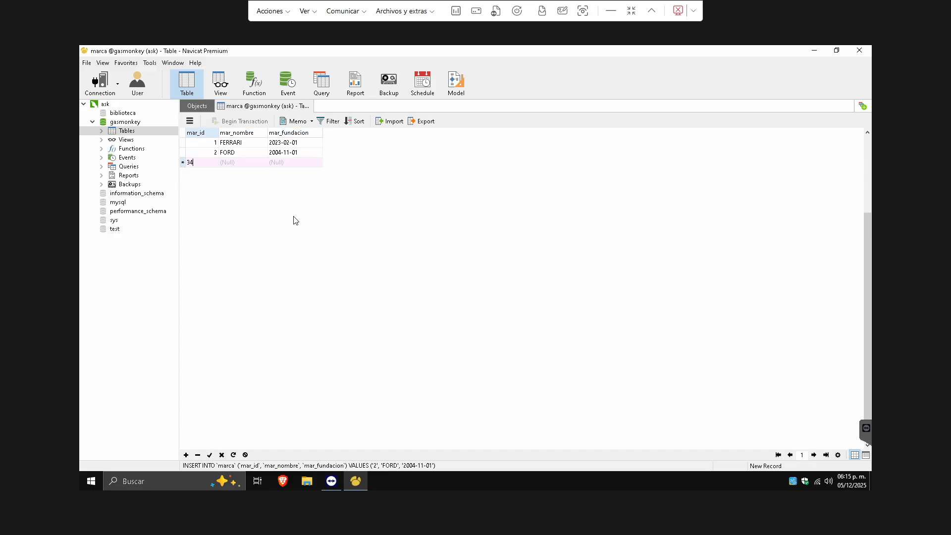
key("BackSpace")
key("Return")
key("Right")
type("CH")
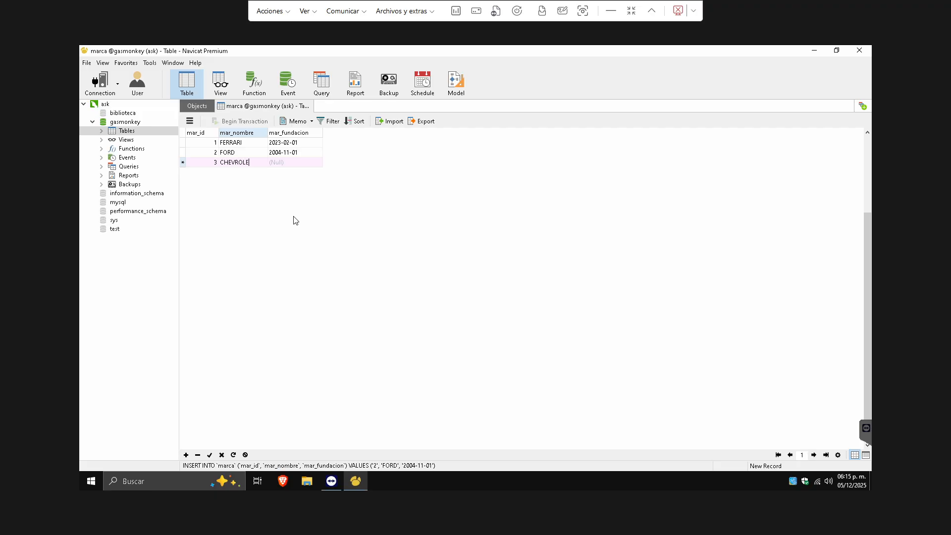
key("Return")
key("Right")
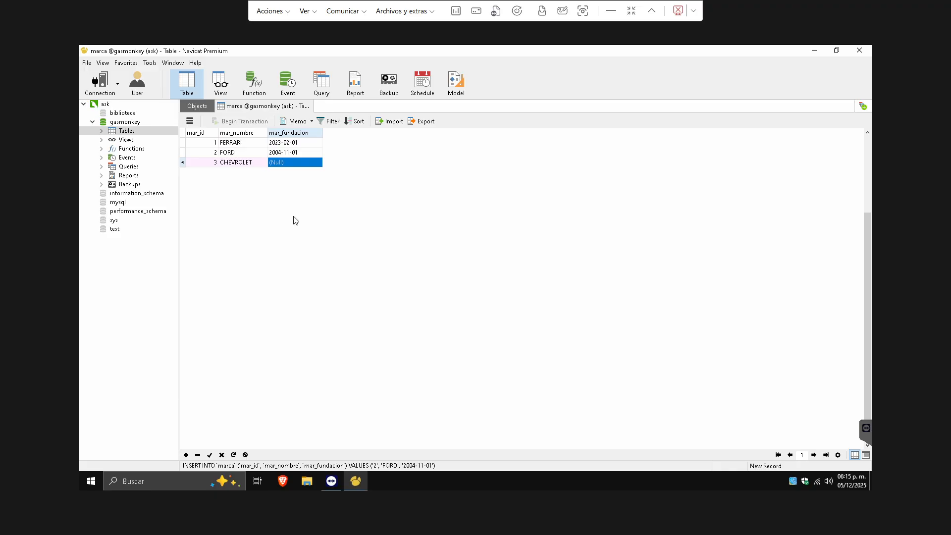
- Set the CHEVROLET record's mar_fundacion to 2025-12-05, save the record and close the marca table
left_click(309, 162)
left_click(318, 163)
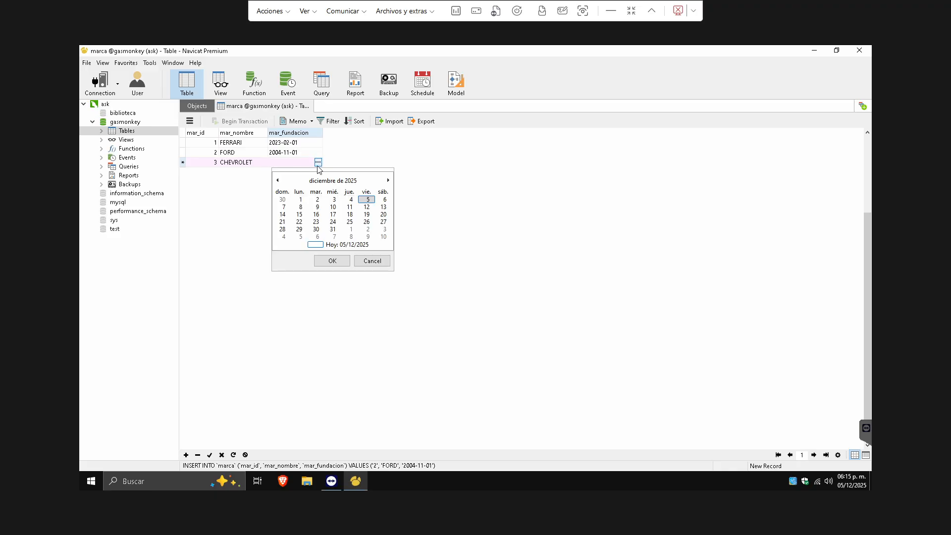
left_click(332, 261)
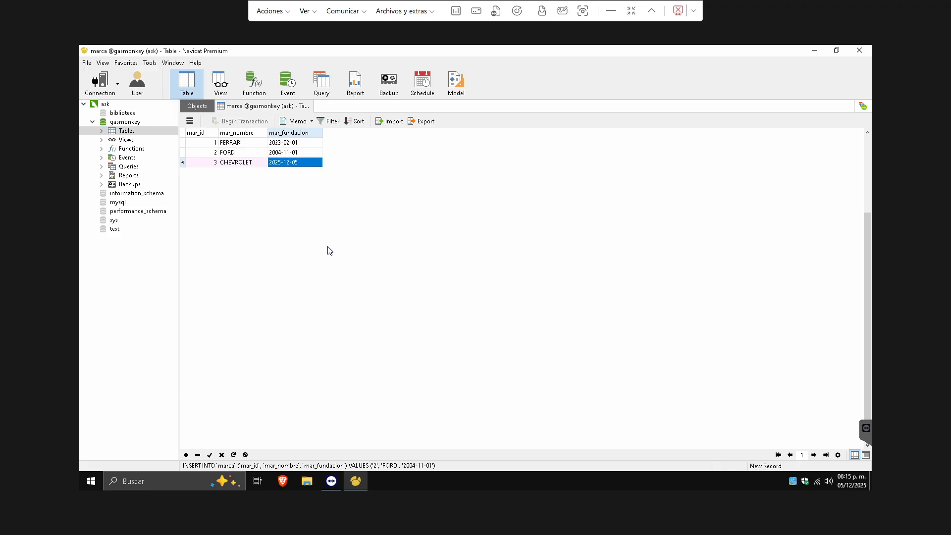
left_click(330, 224)
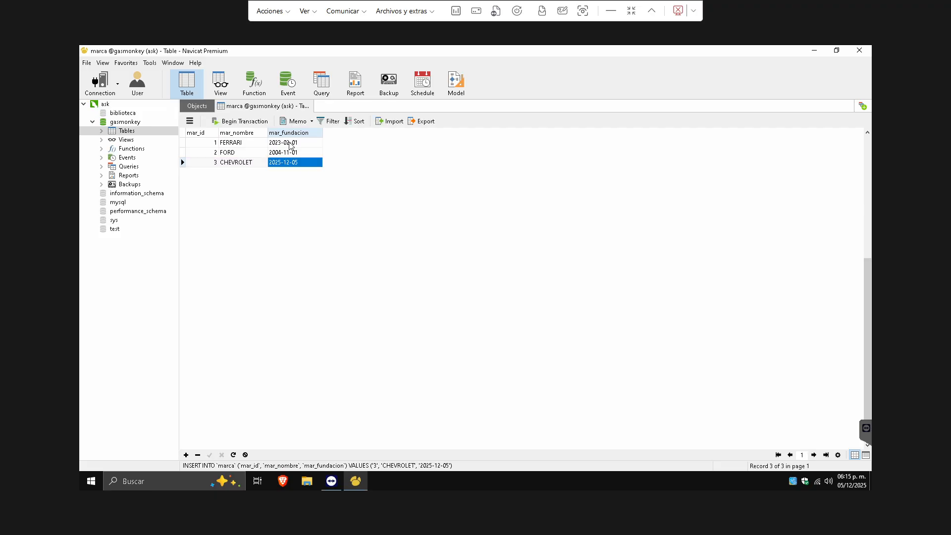
left_click(309, 107)
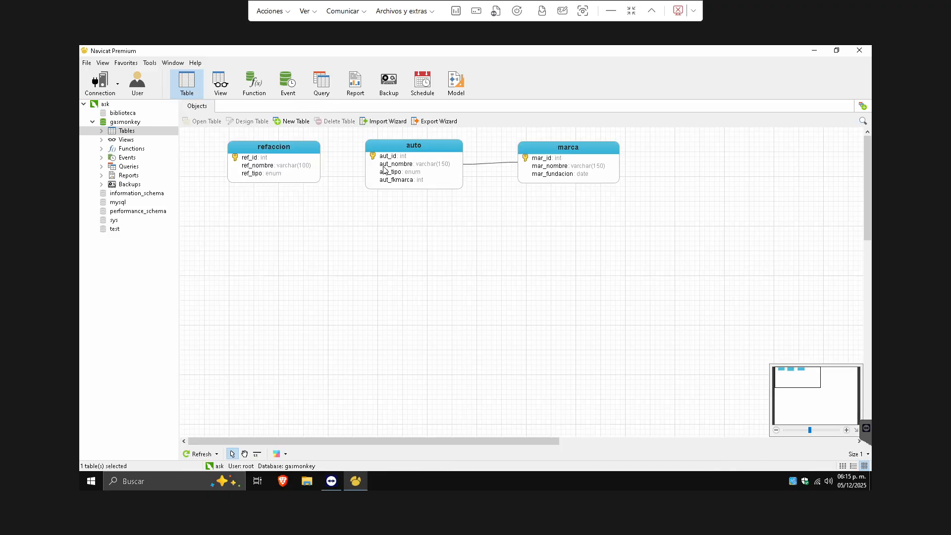
- Reopen the marca table to check its saved records and return to the database diagram
right_click(577, 158)
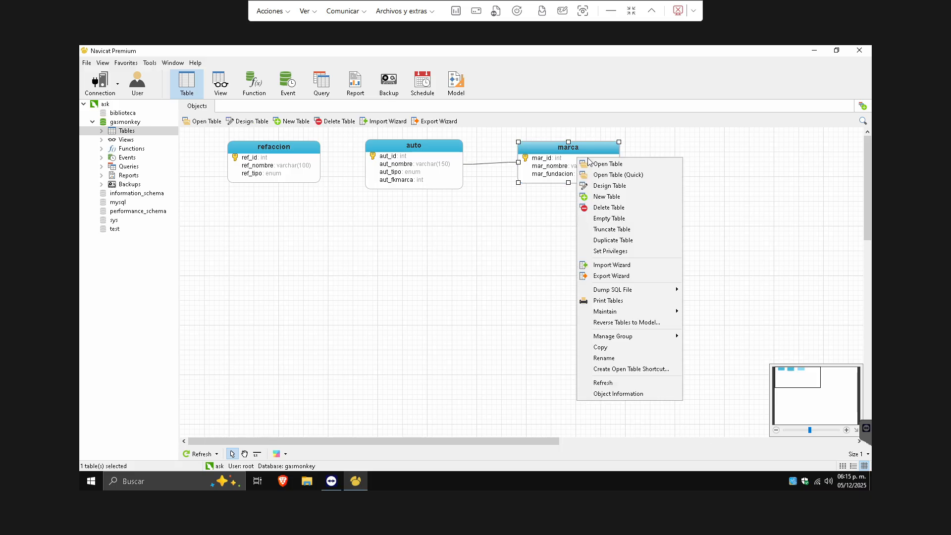
left_click(600, 163)
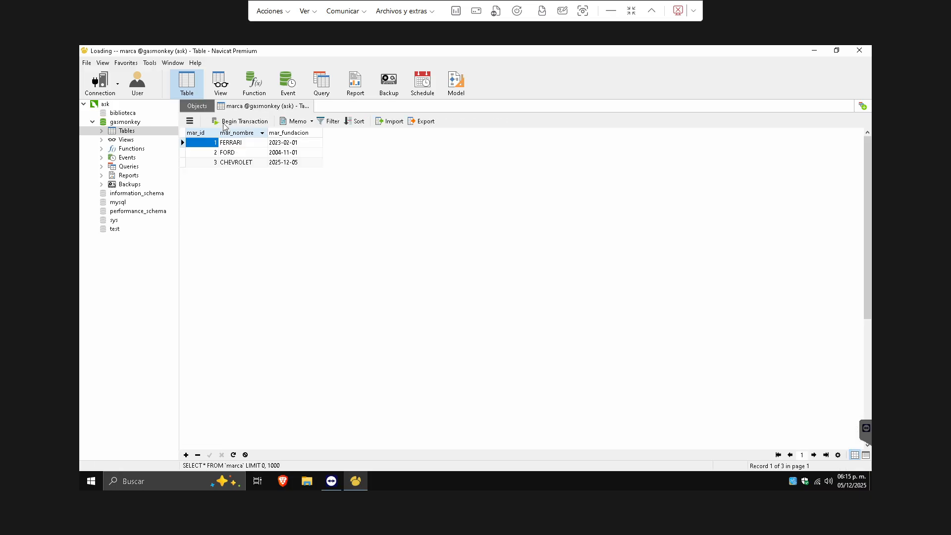
left_click(200, 107)
- Open the refaccion table's records from the database diagram
left_click(282, 168)
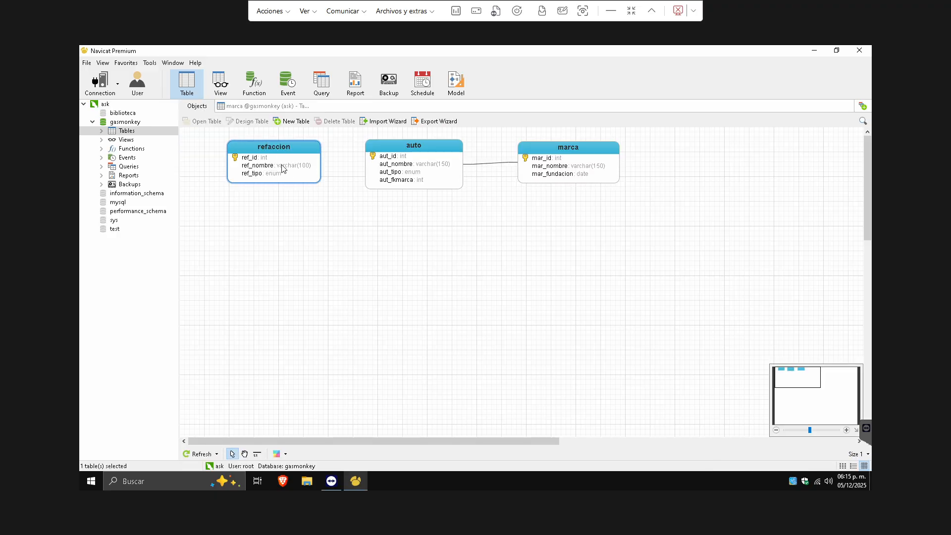
left_click(397, 149)
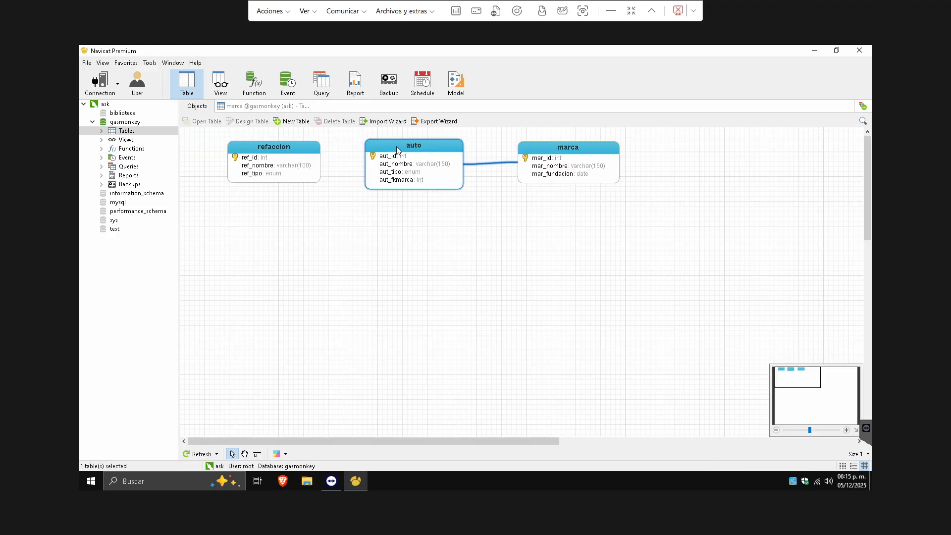
left_click(292, 149)
right_click(292, 148)
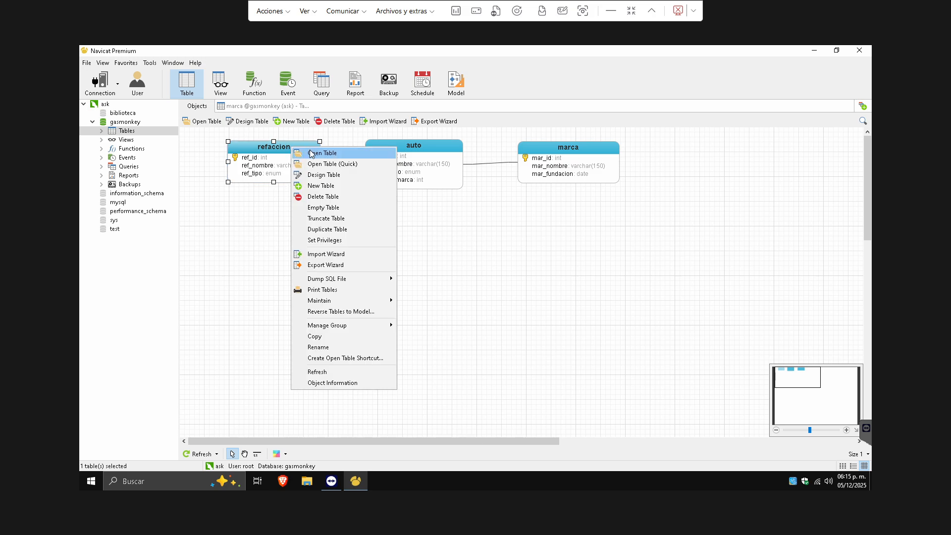
left_click(311, 154)
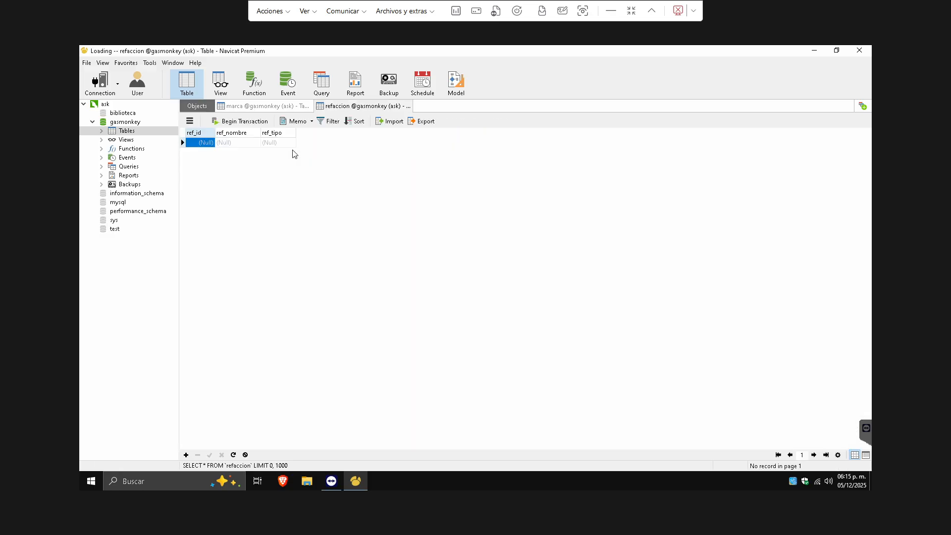
- Enter ref_id 1 and choose MOTOR as ref_tipo in the first refaccion record
left_click(207, 141)
type("1")
left_click(227, 143)
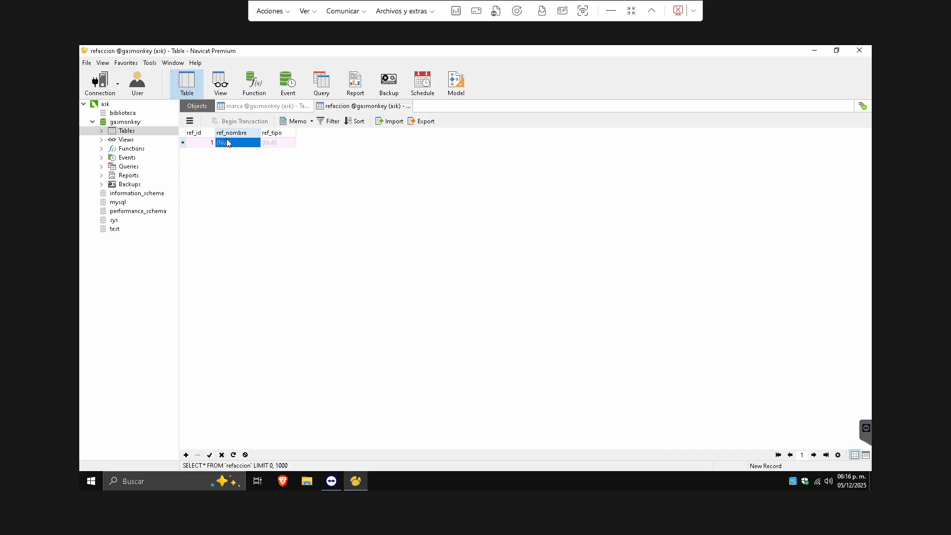
left_click(285, 144)
left_click(291, 143)
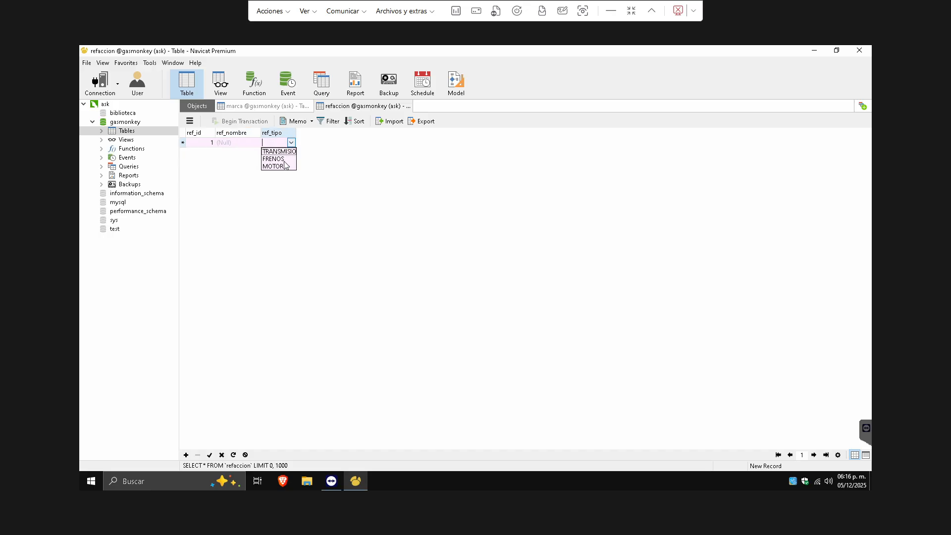
left_click(284, 166)
- Set the first refaccion record's ref_nombre to V8 Triton
double_click(241, 144)
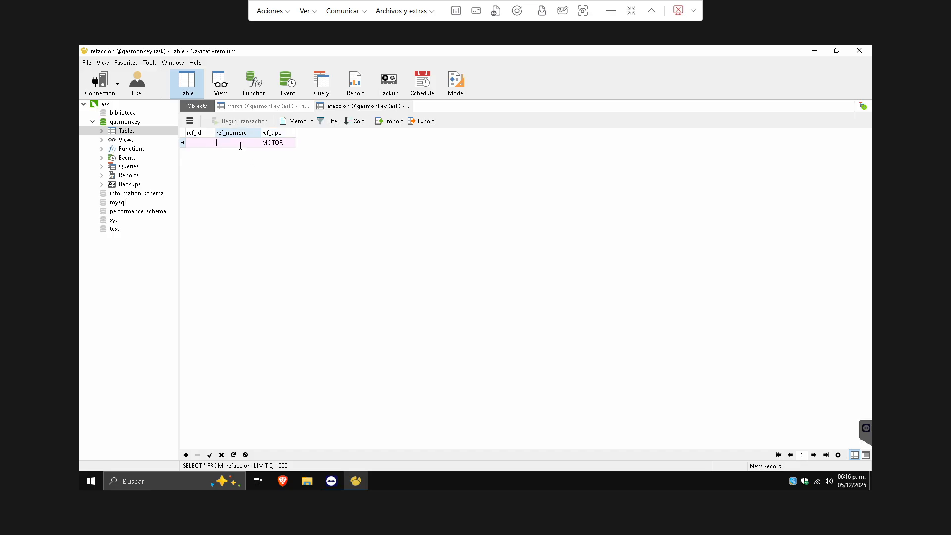
type("V")
key("ctrl+BackSpace")
key("ctrl+BackSpace")
type("V8")
key("Return")
- Add a second refaccion record with ref_id 2, ref_tipo TRANSMISION and ref_nombre Falken
key("Down")
key("Left")
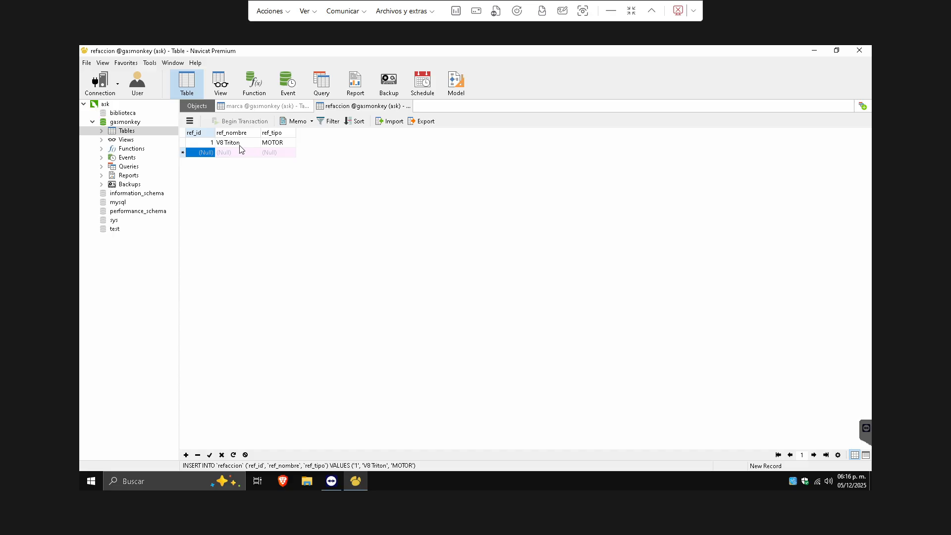
type("2")
left_click(283, 152)
left_click(291, 154)
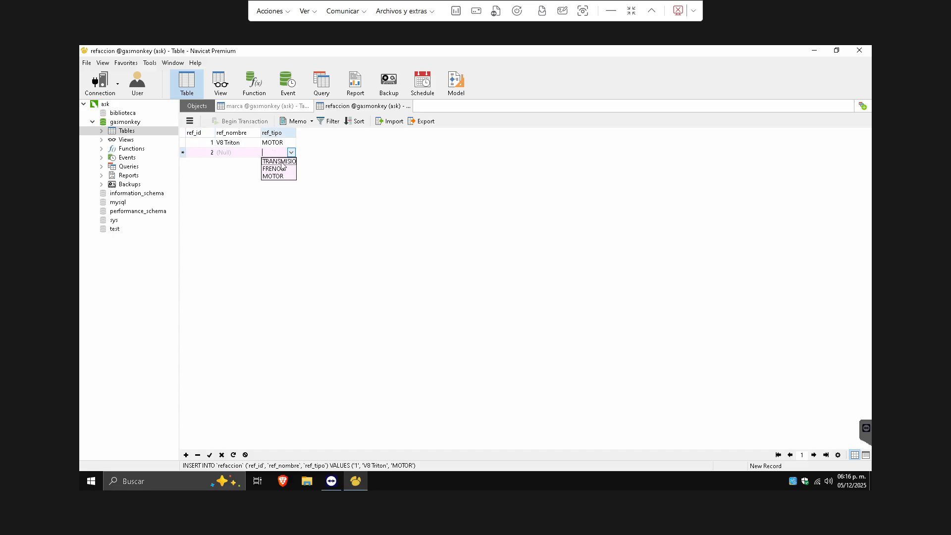
left_click(282, 163)
left_click(246, 153)
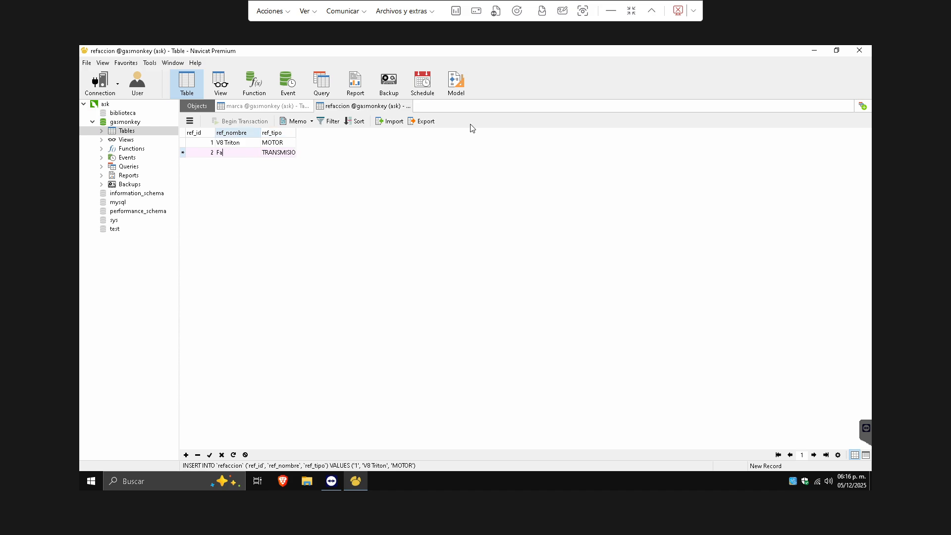
key("Return")
- Enter ref_id 3 and choose FRENOS as ref_tipo in a third refaccion record, widening the ref_tipo column
key("Left")
key("Down")
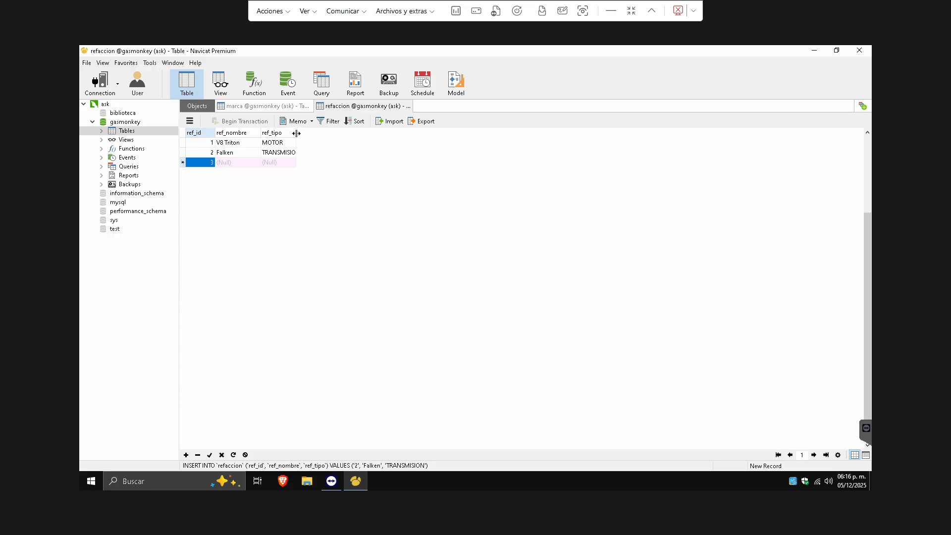
left_click_drag(296, 131, 313, 131)
key("Tab")
left_click(302, 164)
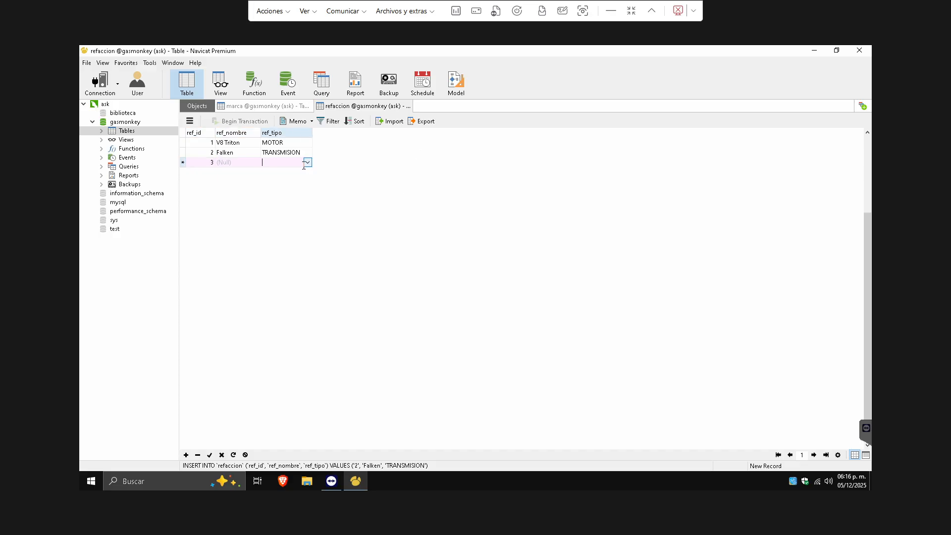
left_click(307, 162)
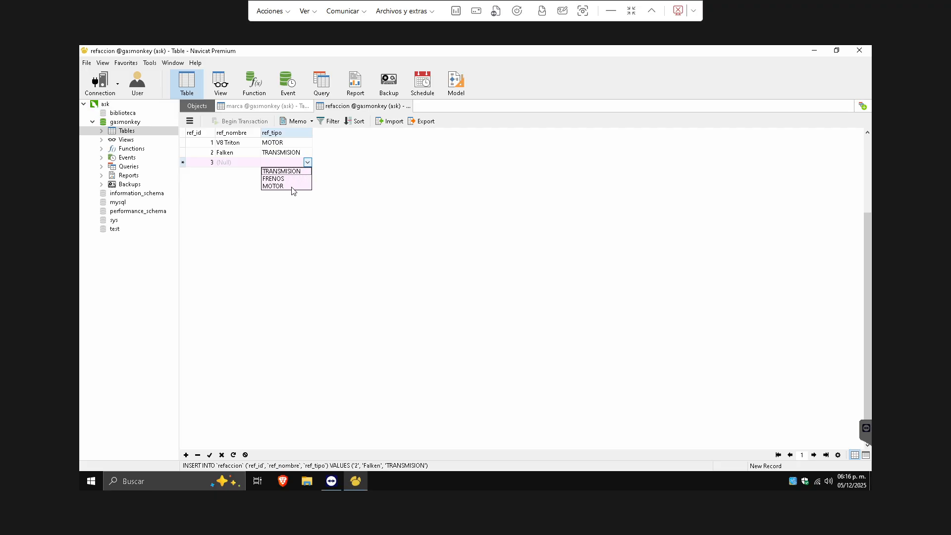
left_click(278, 178)
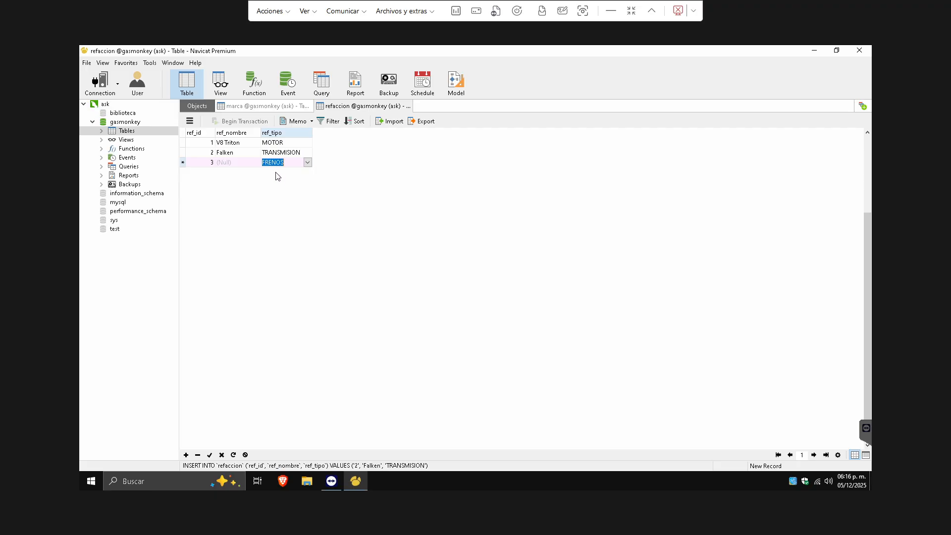
- Set the third refaccion record's ref_nombre to BREMO and save the record
left_click(239, 160)
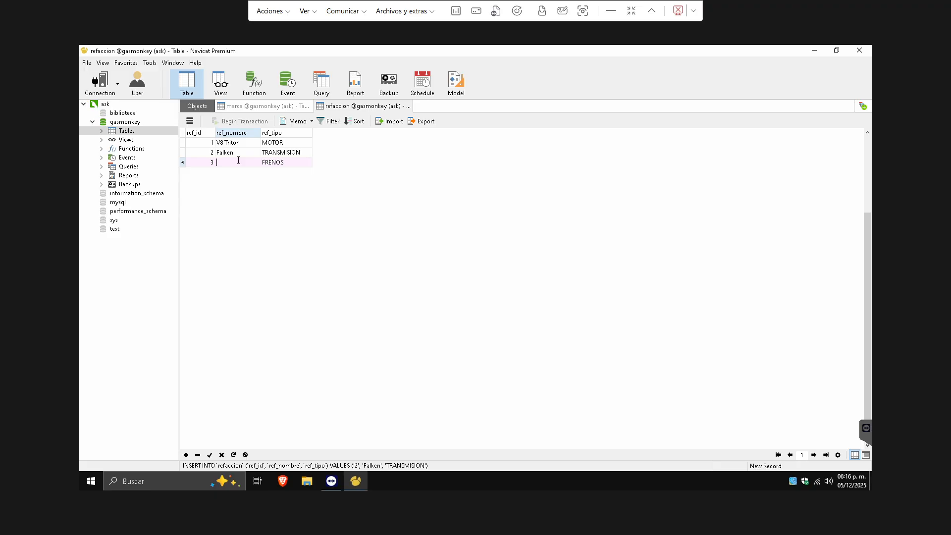
type("BREMO")
key("Return")
key("ctrl+s")
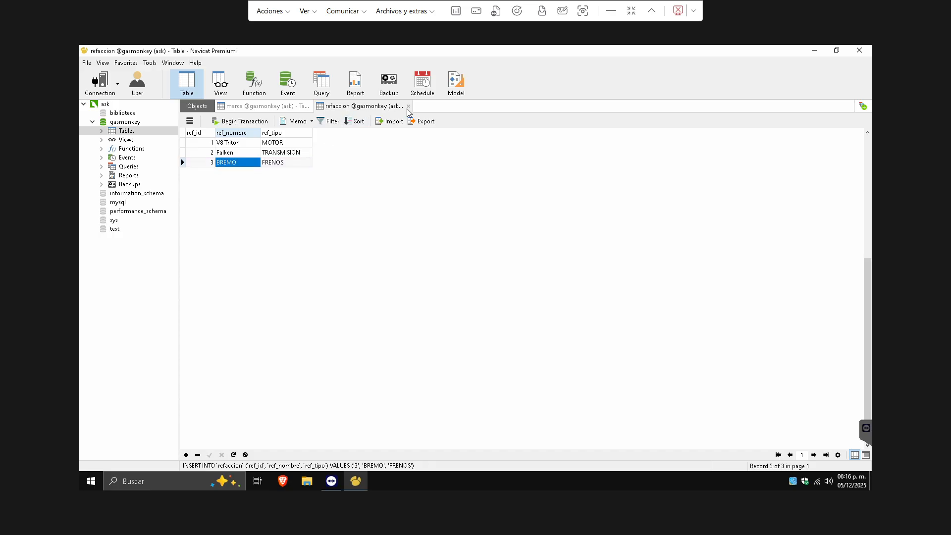
- Close the refaccion records and open the auto table's records from the database diagram
left_click(407, 106)
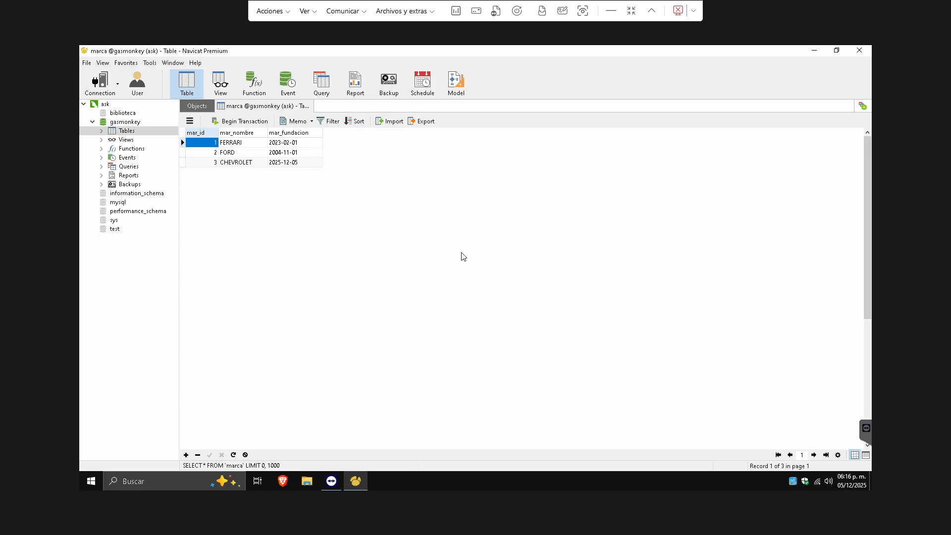
left_click(196, 107)
left_click(417, 178)
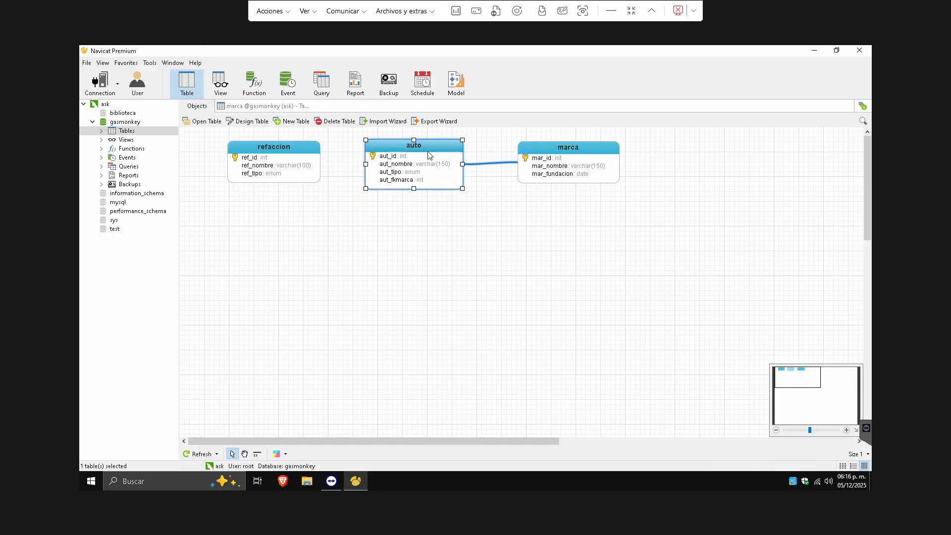
right_click(429, 153)
left_click(439, 159)
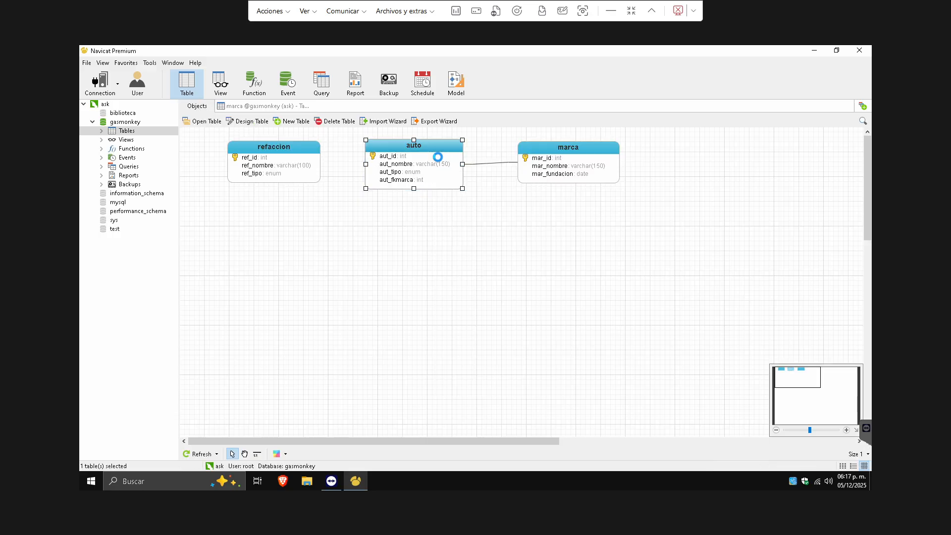
- Enter aut_id 1, aut_nombre GT and aut_tipo DEPORTIVO in the first auto record
type("1")
key("Tab")
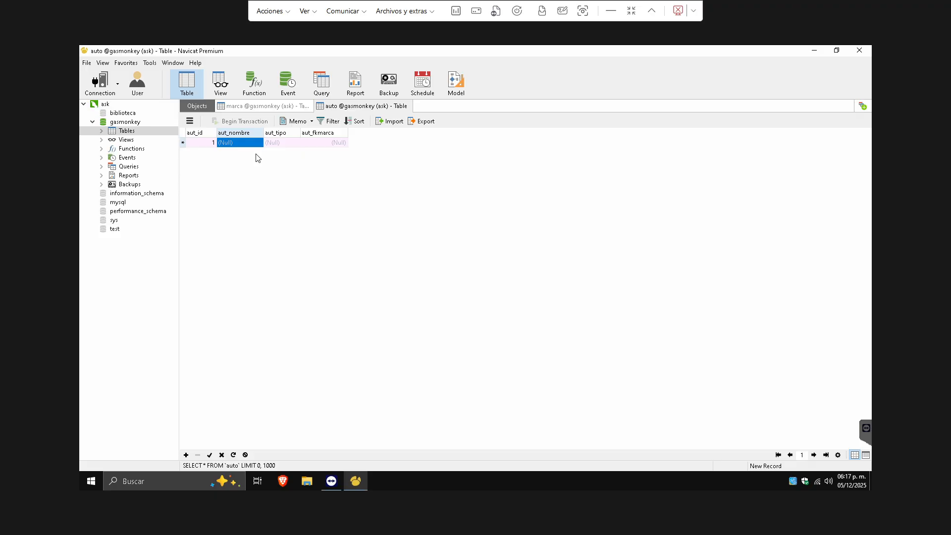
type("GT")
key("Return")
key("Tab")
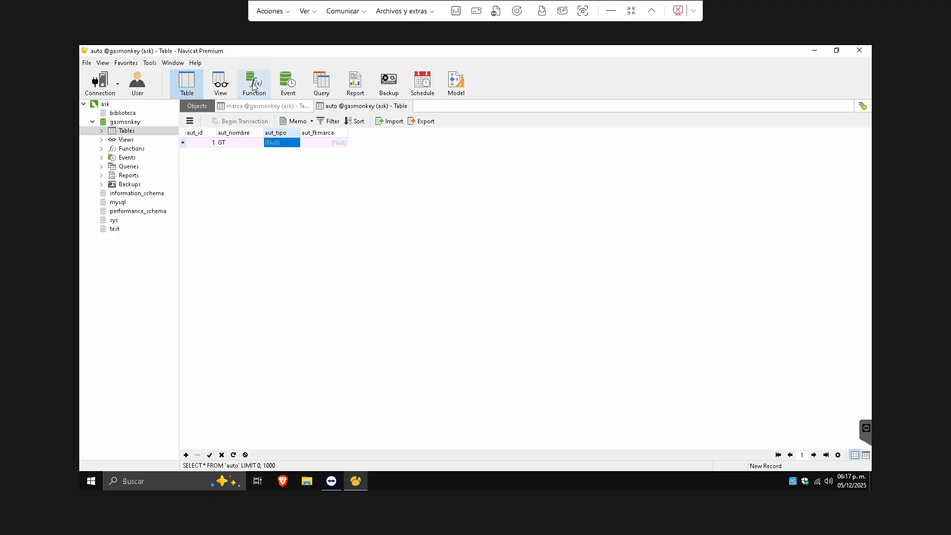
left_click(293, 143)
left_click(295, 142)
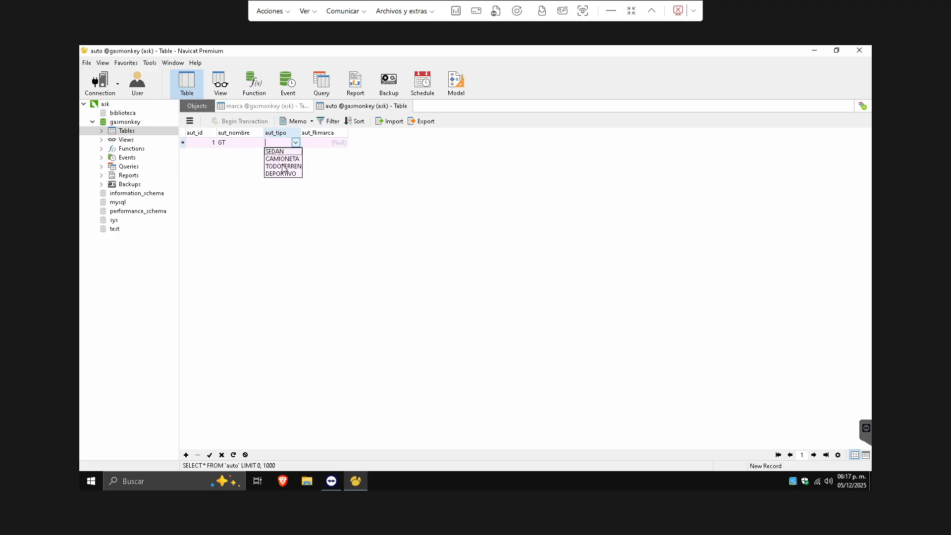
left_click(285, 169)
- Look up the brand ids in the marca table for the first auto record's aut_fkmarca
left_click(311, 143)
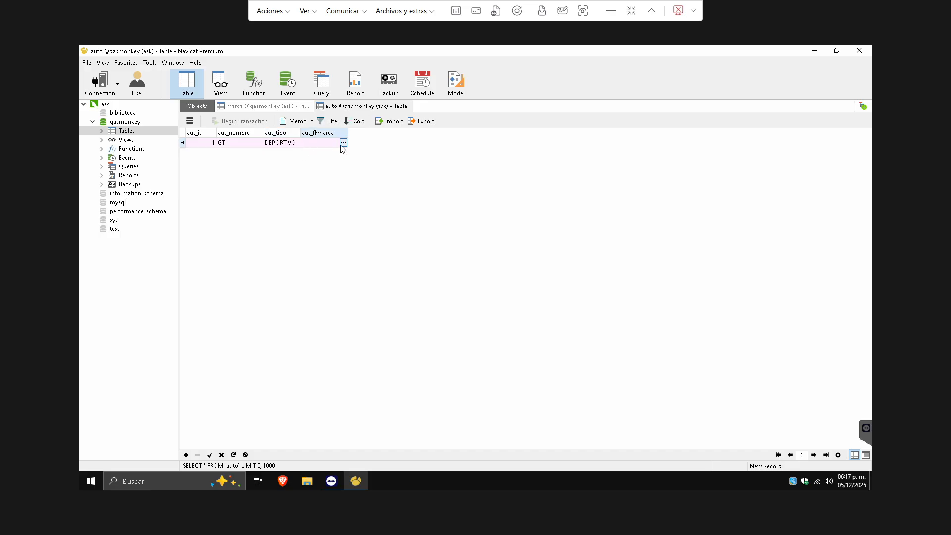
left_click(343, 143)
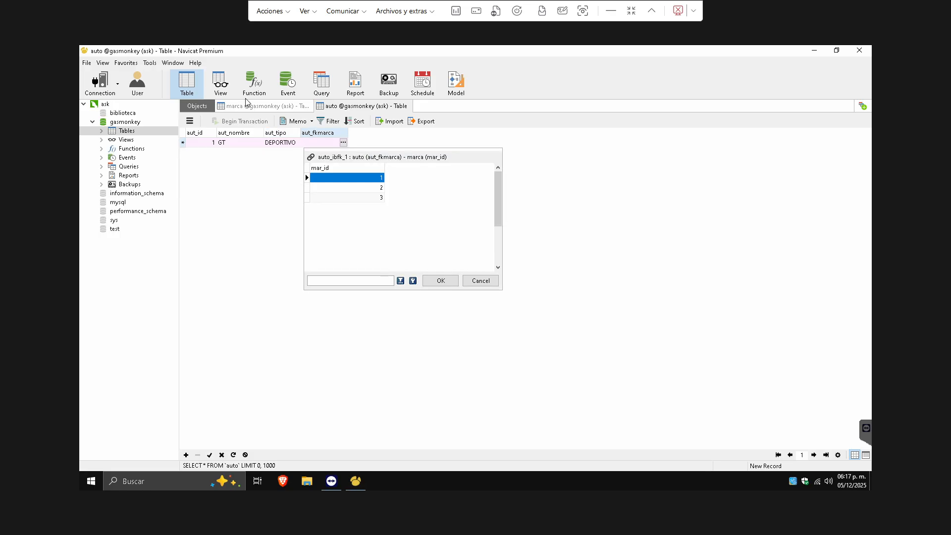
left_click(457, 279)
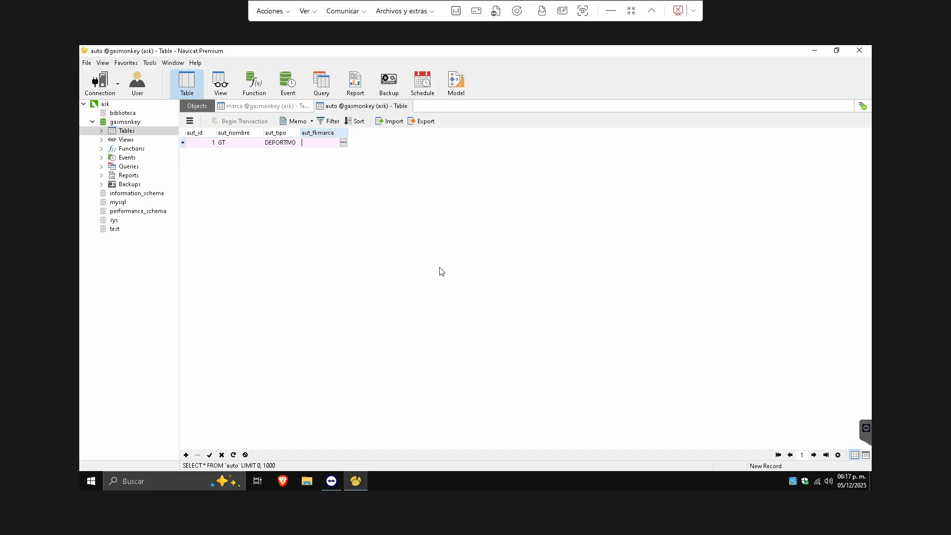
left_click(270, 107)
left_click(361, 106)
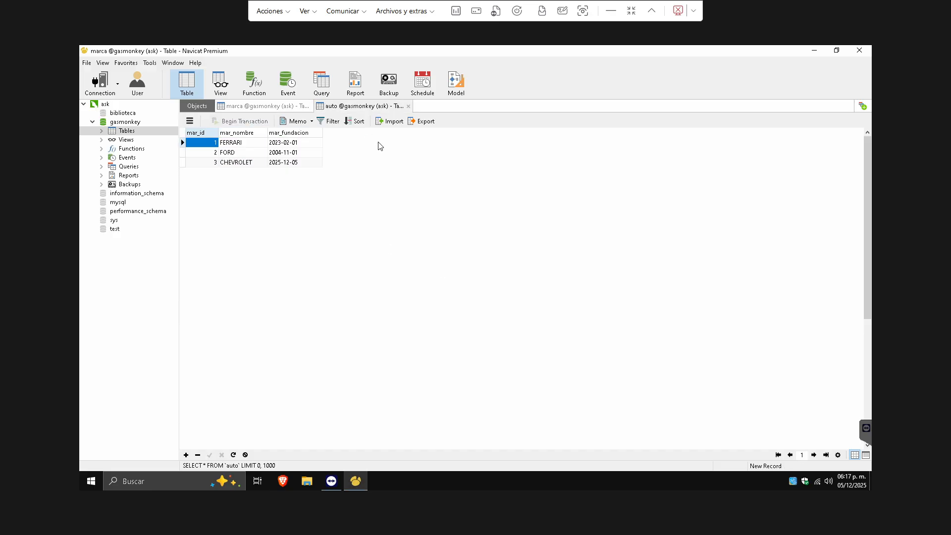
- Set the first auto record's aut_fkmarca to 2 from the related marca ids and save the record
left_click(335, 144)
left_click(343, 142)
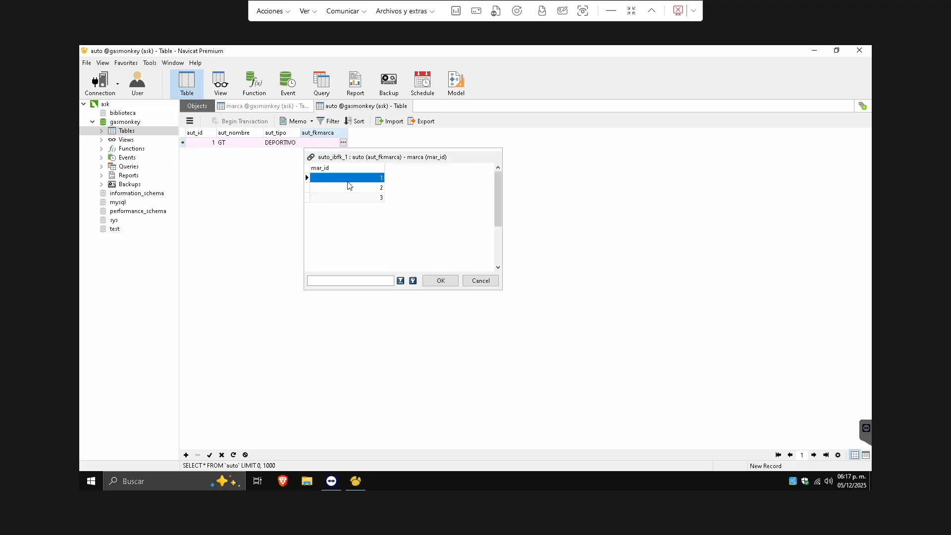
left_click(357, 188)
left_click(441, 281)
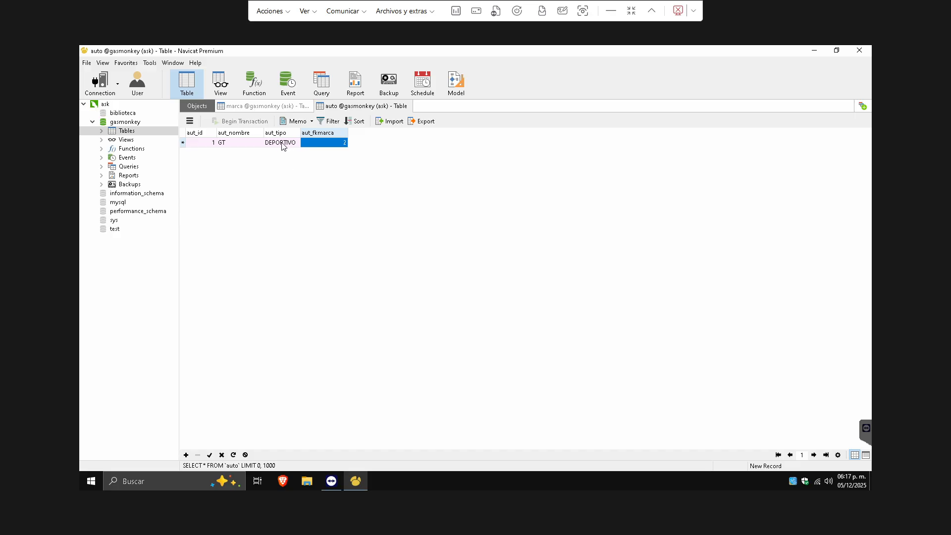
key("ctrl+s")
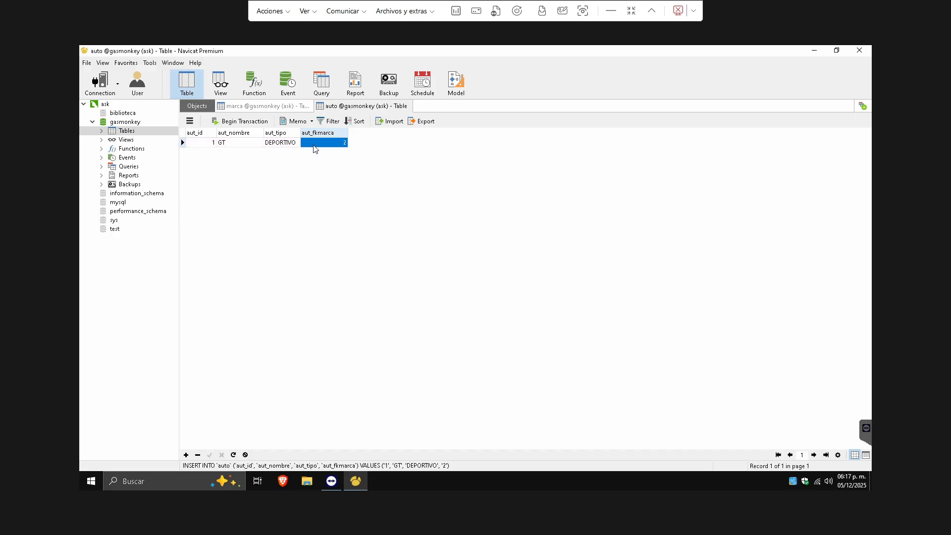
- Check the brands stored in the marca table again and return to the auto records
key("Left")
key("Left")
key("Left")
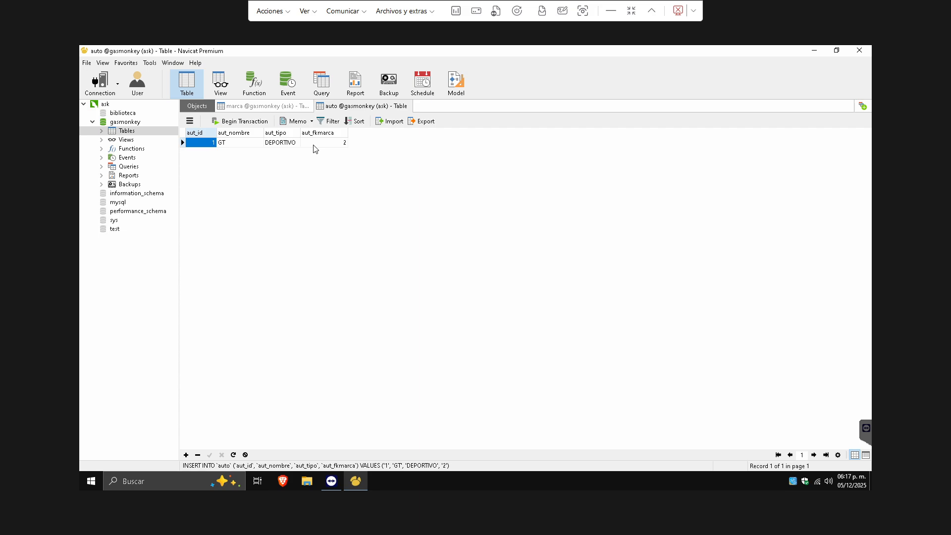
left_click(276, 107)
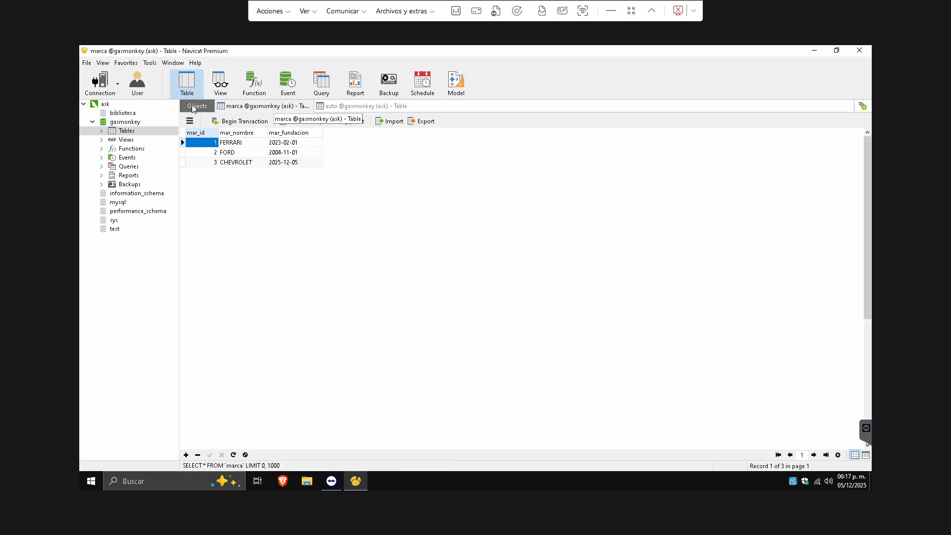
left_click(347, 107)
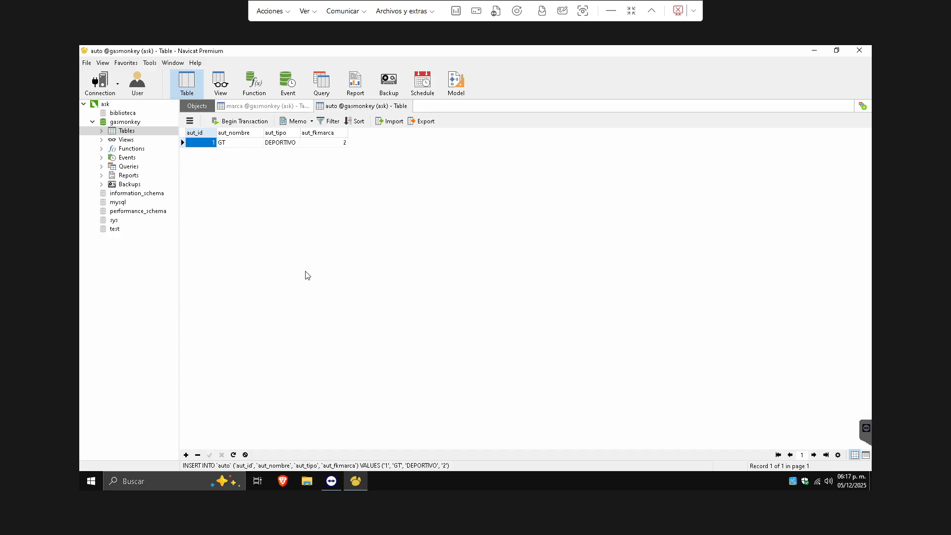
- Enter aut_id 2, aut_nombre Aveo and aut_tipo SEDAN in a second auto record
key("Down")
type("2")
key("Return")
key("Tab")
type("A")
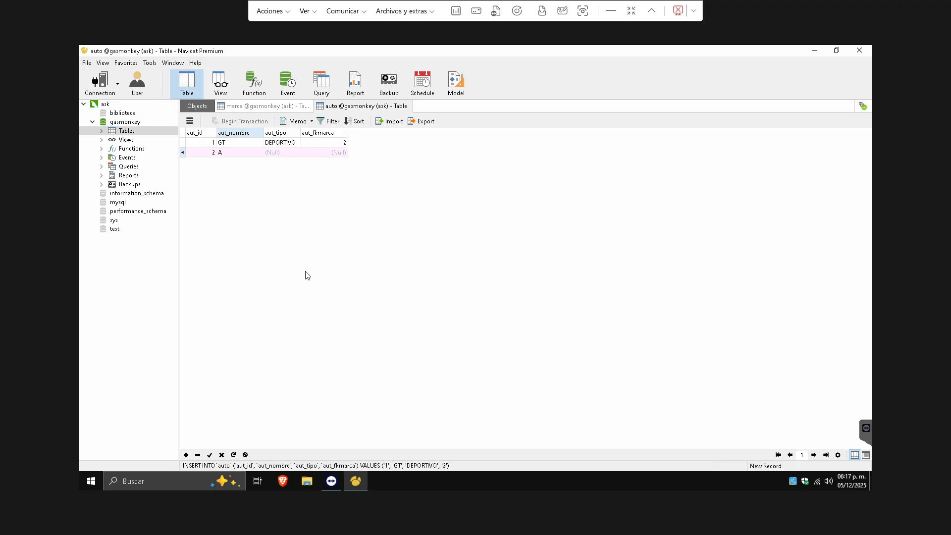
type("veo")
key("Return")
key("Tab")
left_click(295, 155)
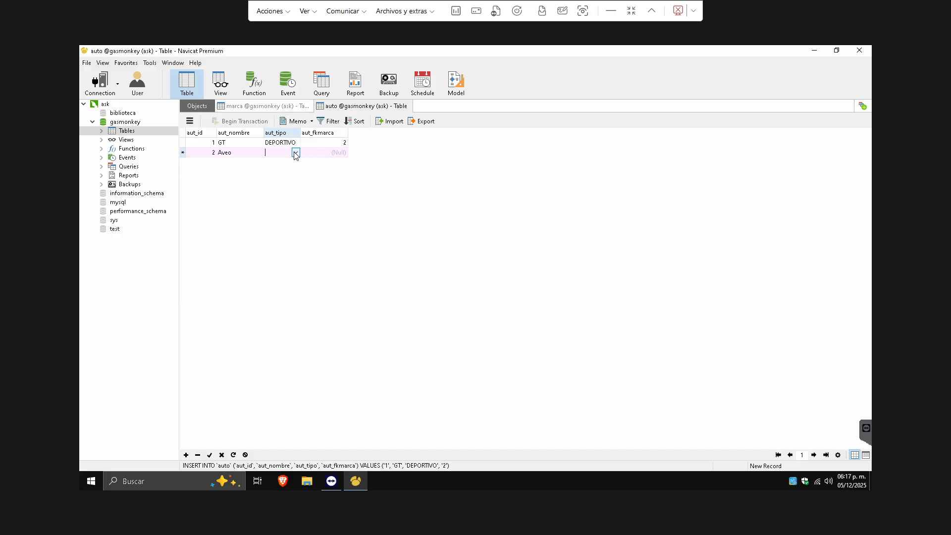
left_click(295, 155)
left_click(294, 163)
- Check the brand ids in marca and set the Aveo record's aut_fkmarca to 3
left_click(329, 154)
left_click(301, 106)
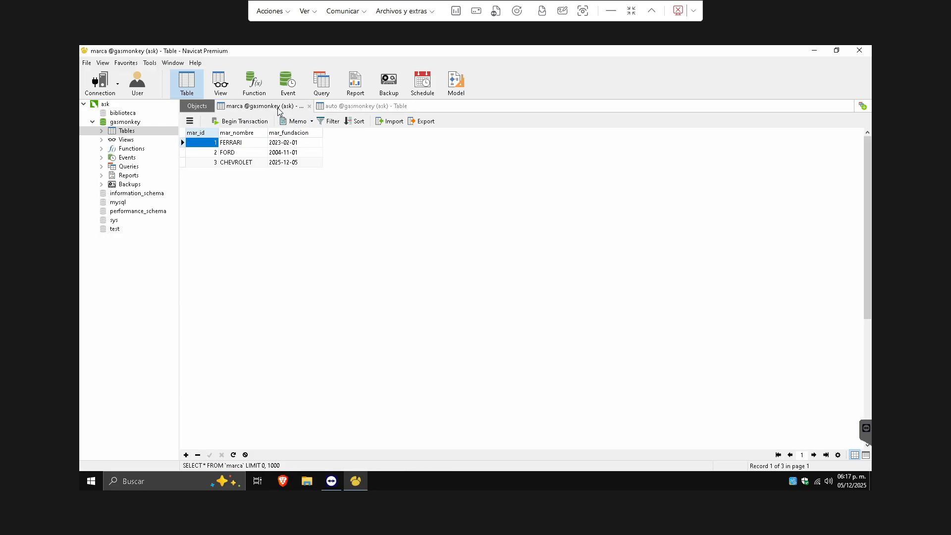
left_click(331, 109)
left_click(344, 154)
left_click(343, 152)
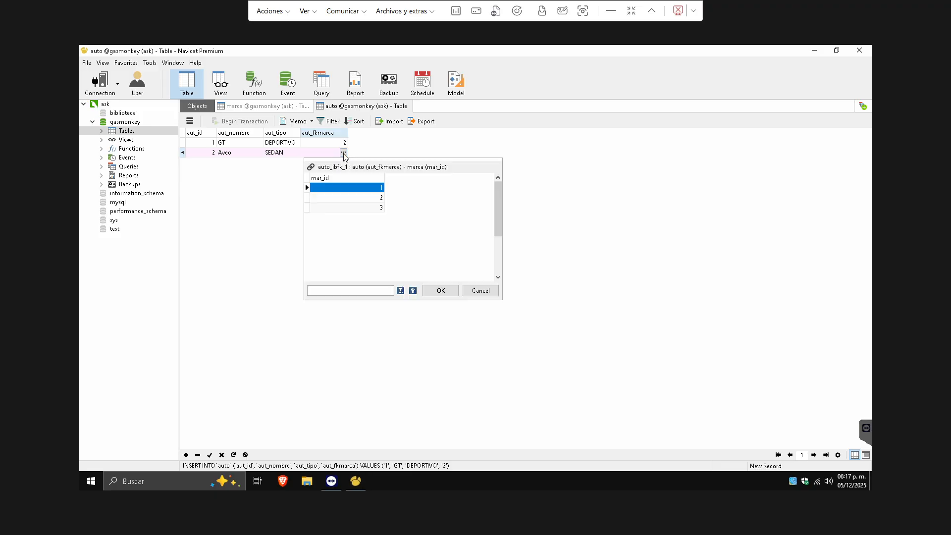
left_click(349, 199)
left_click(360, 208)
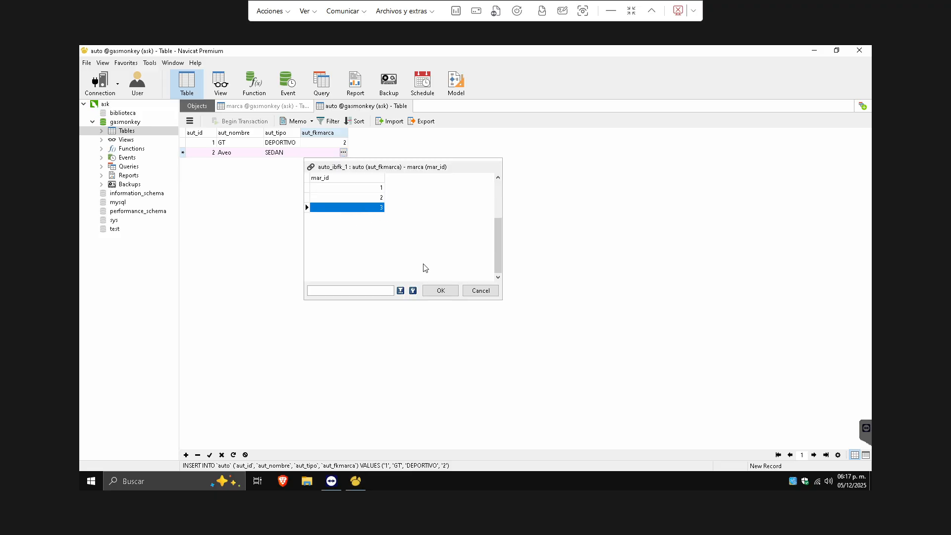
left_click(438, 291)
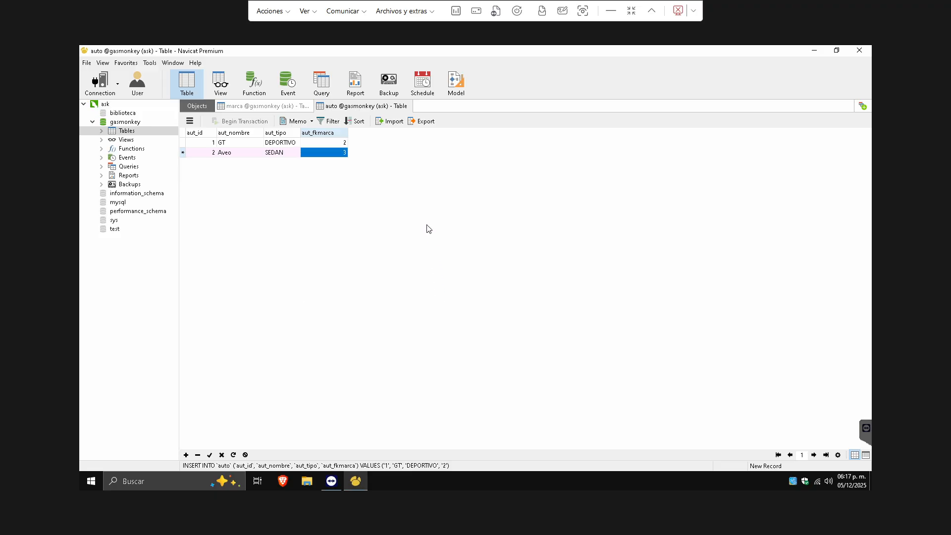
- Start a third auto record with aut_id 3 and aut_nombre GT 250
key("Down")
key("Left")
key("Left")
key("Left")
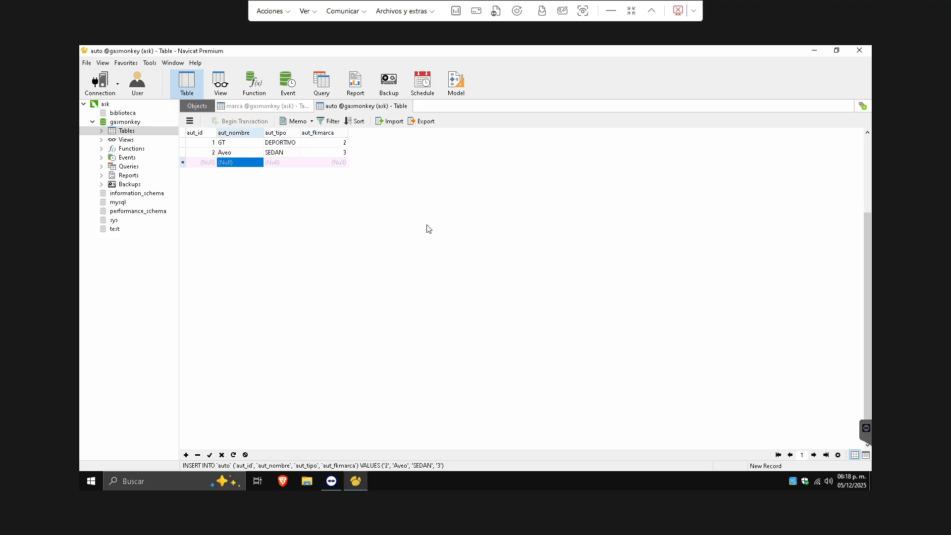
type("3")
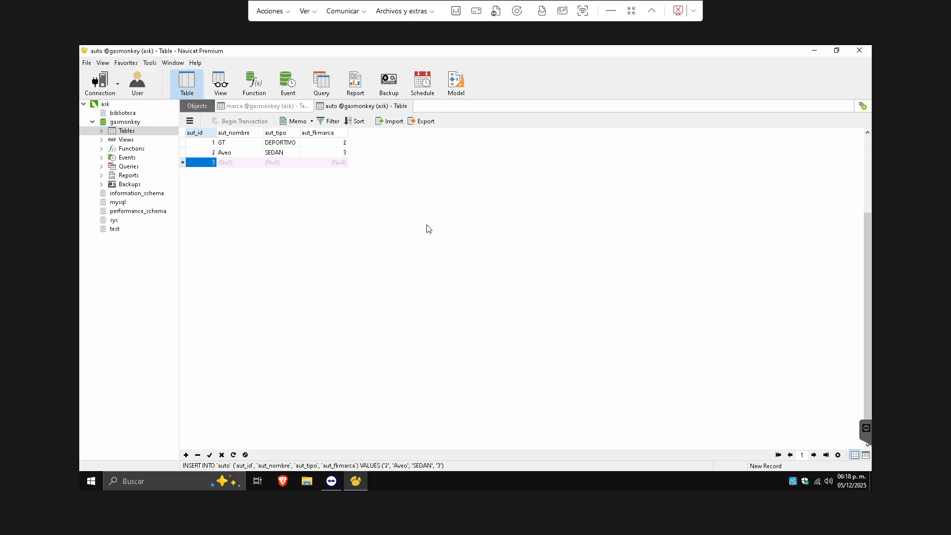
key("Tab")
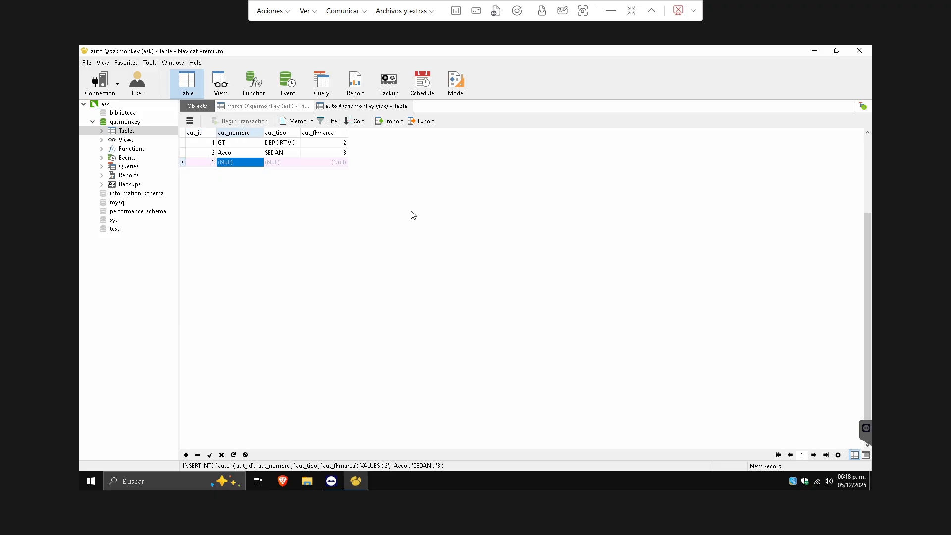
type("GT 250")
key("Return")
key("Tab")
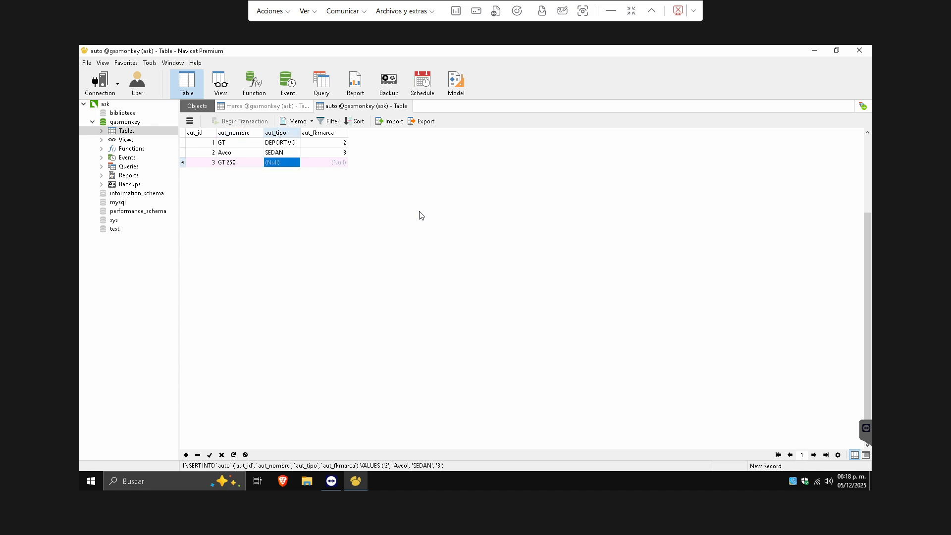
- Set the GT 250 record's aut_tipo to DEPORTIVO and aut_fkmarca to 1, and save the record
left_click(282, 164)
left_click(296, 163)
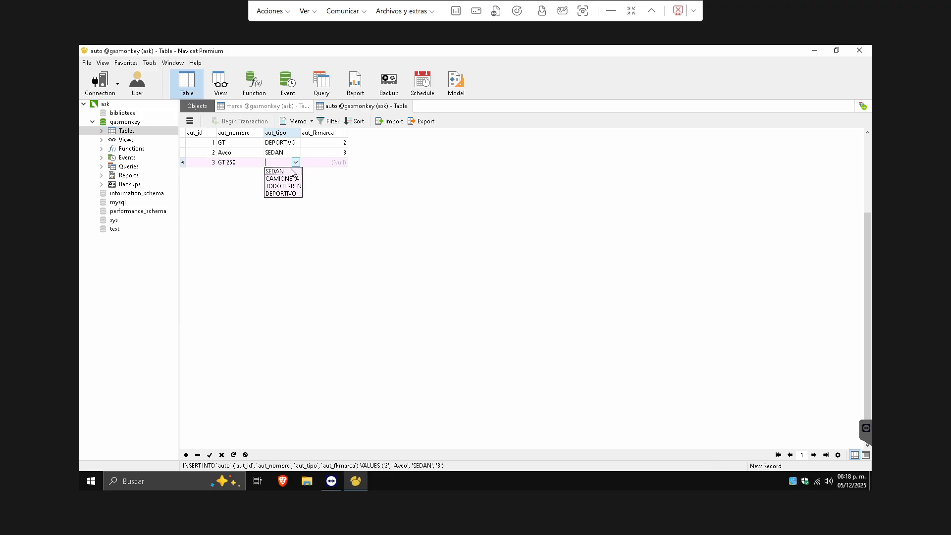
left_click(283, 193)
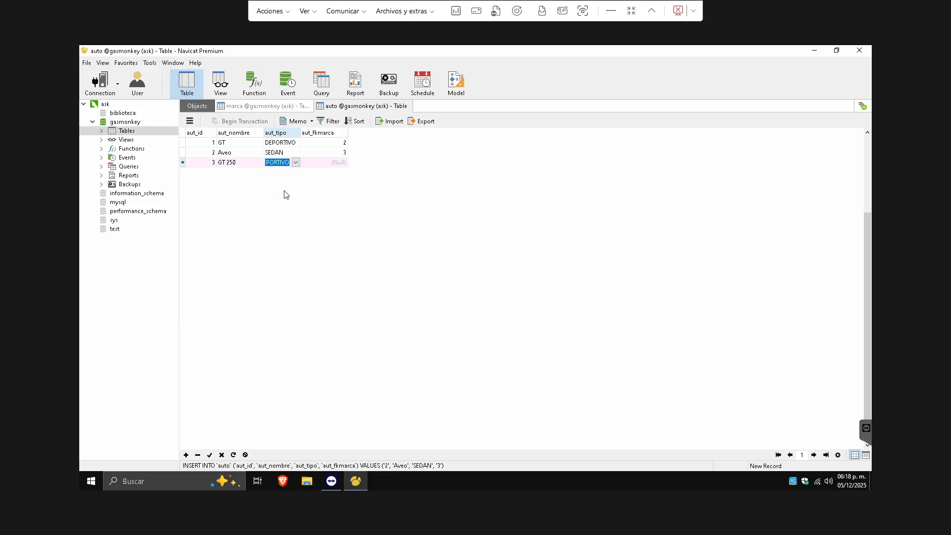
left_click(322, 163)
left_click(344, 162)
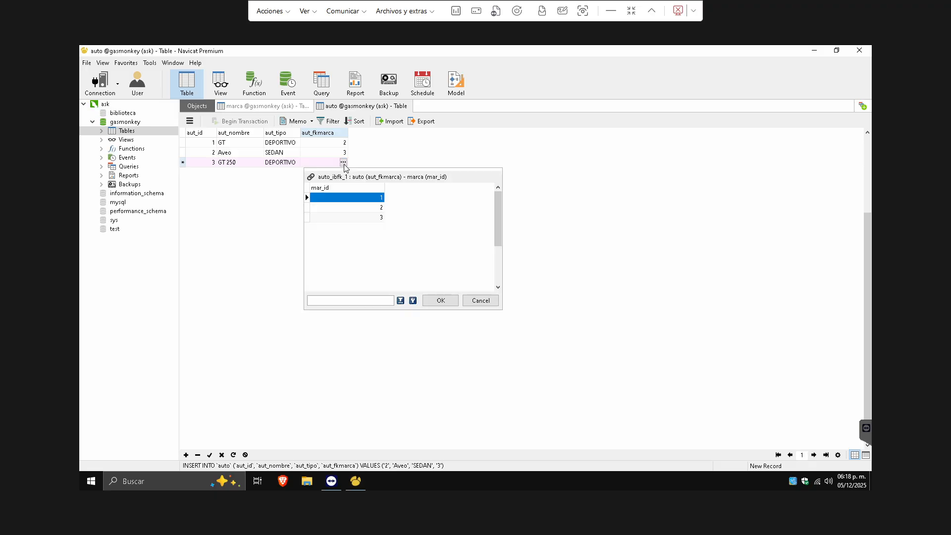
left_click(440, 302)
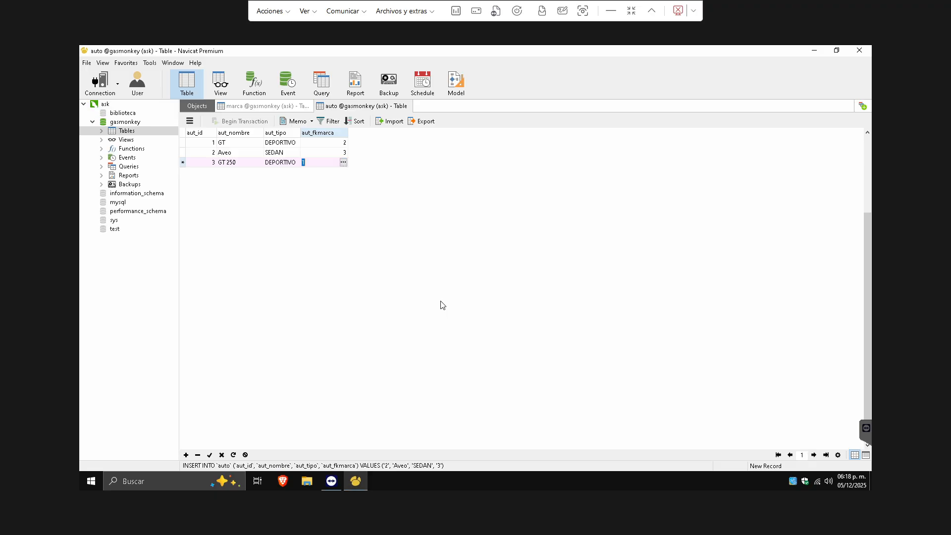
key("Return")
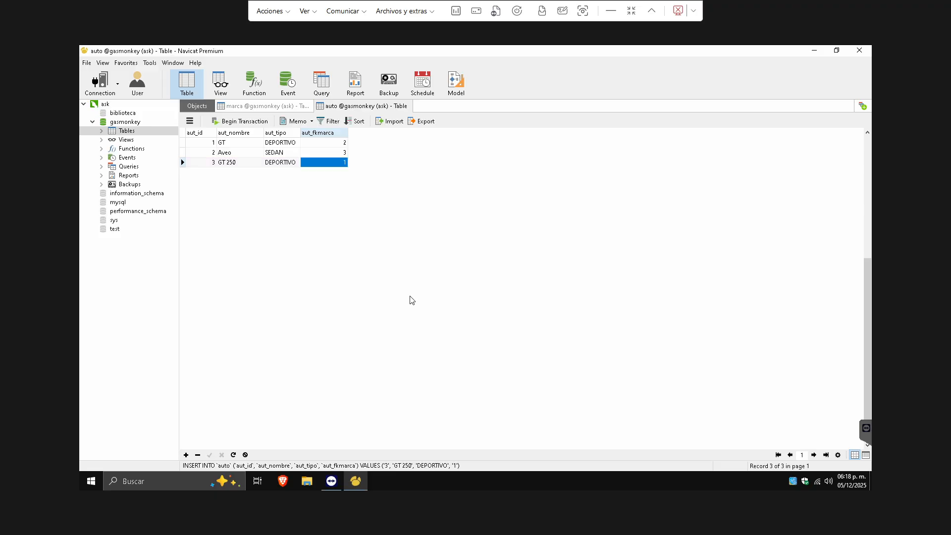
- Close the auto and marca record views and shift the refaccion table slightly up in the diagram
left_click(408, 106)
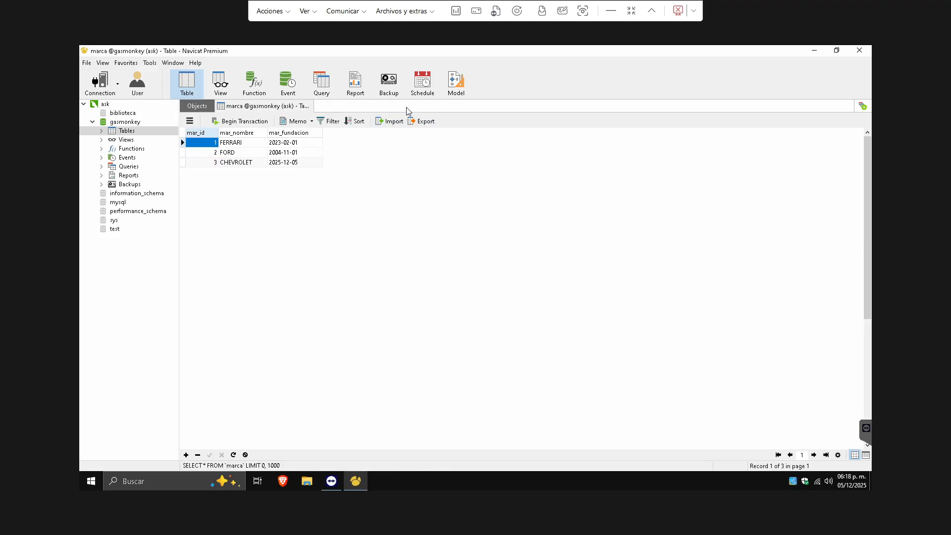
left_click(312, 106)
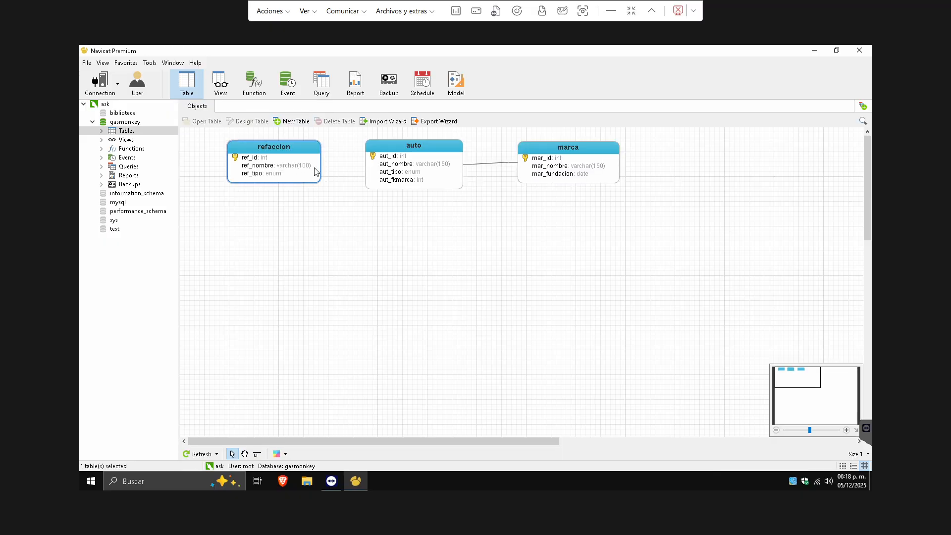
left_click(282, 154)
left_click_drag(283, 153, 286, 148)
left_click(371, 229)
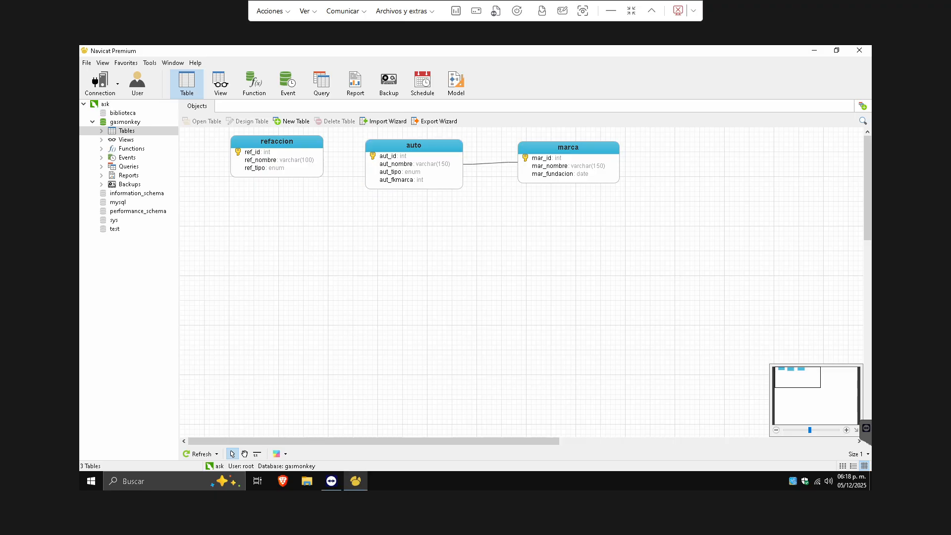
- Colour the auto table green in the diagram
left_click(429, 146)
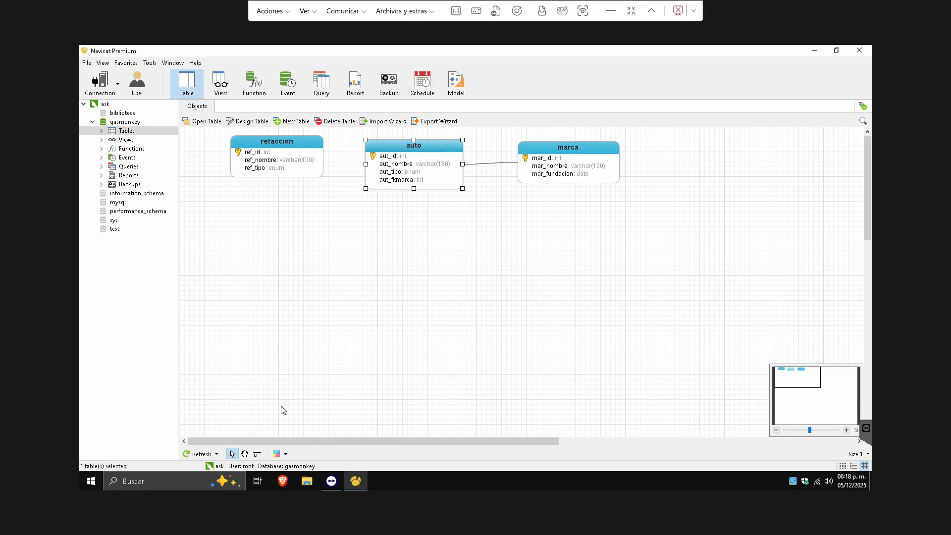
left_click(286, 455)
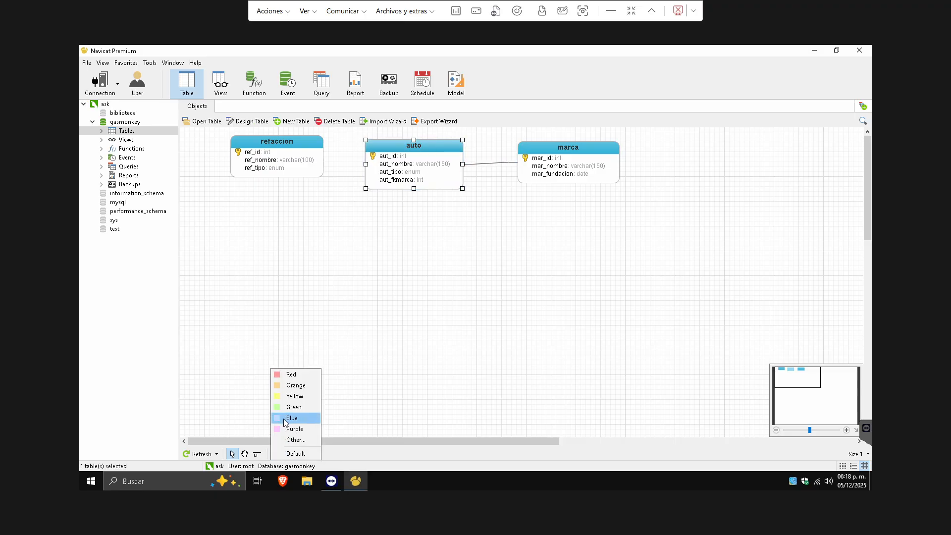
left_click(290, 409)
- Colour the marca table red and the refaccion table purple in the diagram
left_click(530, 161)
left_click(286, 454)
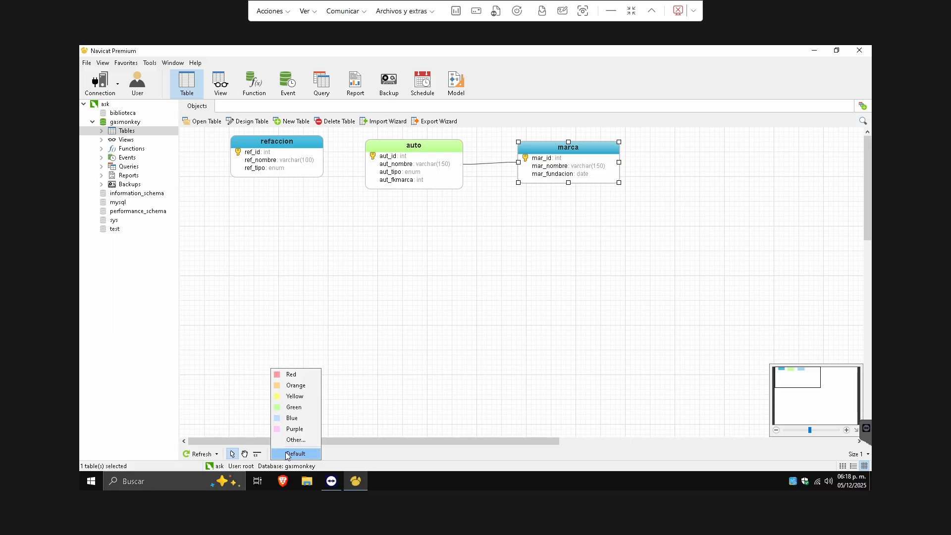
left_click(296, 376)
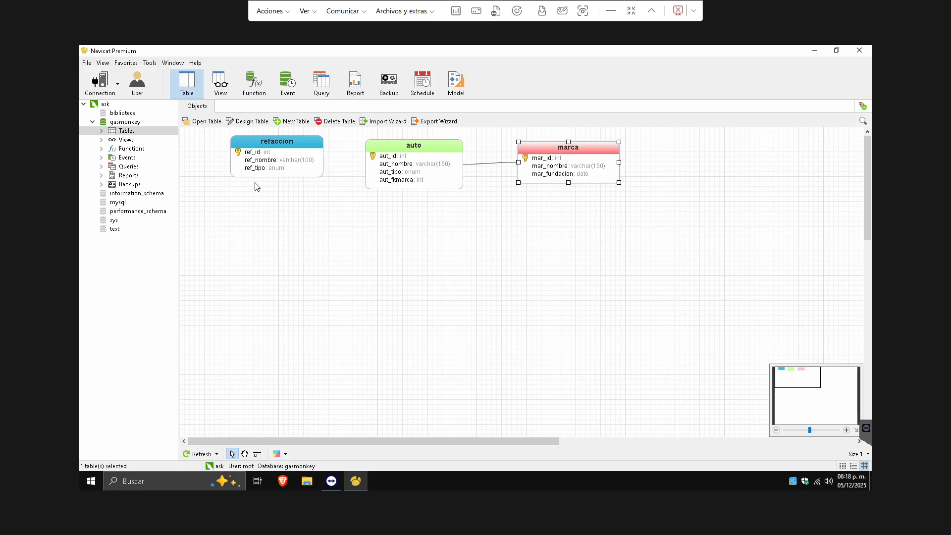
left_click(263, 168)
left_click(280, 456)
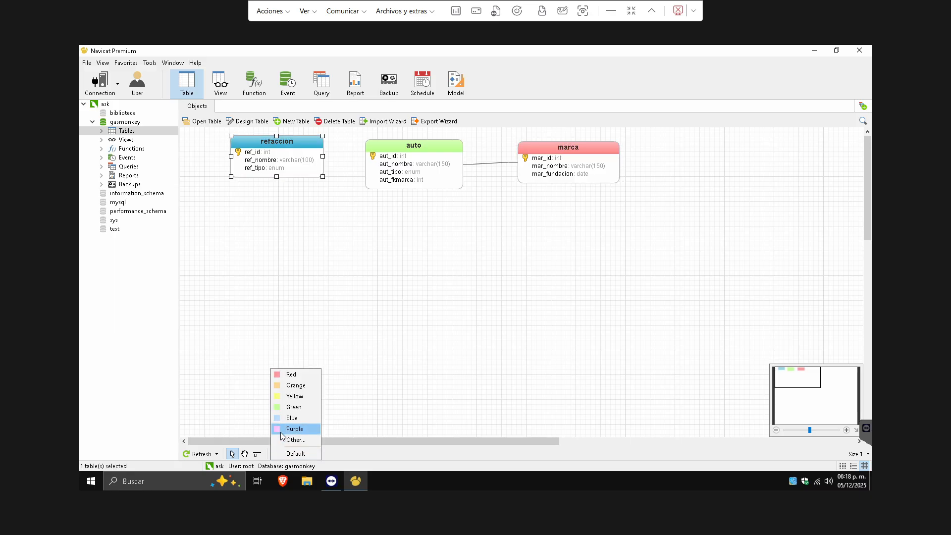
left_click(289, 426)
left_click(360, 308)
- Try red on the auto table in the diagram and settle on orange as its colour
left_click(398, 146)
left_click(281, 454)
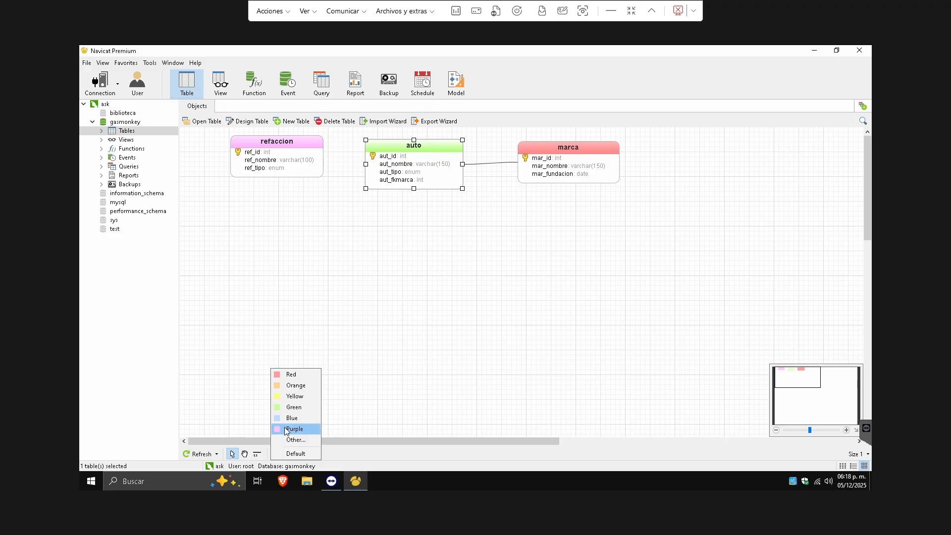
left_click(291, 375)
left_click(309, 329)
left_click(280, 455)
left_click(283, 386)
left_click(385, 181)
left_click(285, 453)
left_click(284, 385)
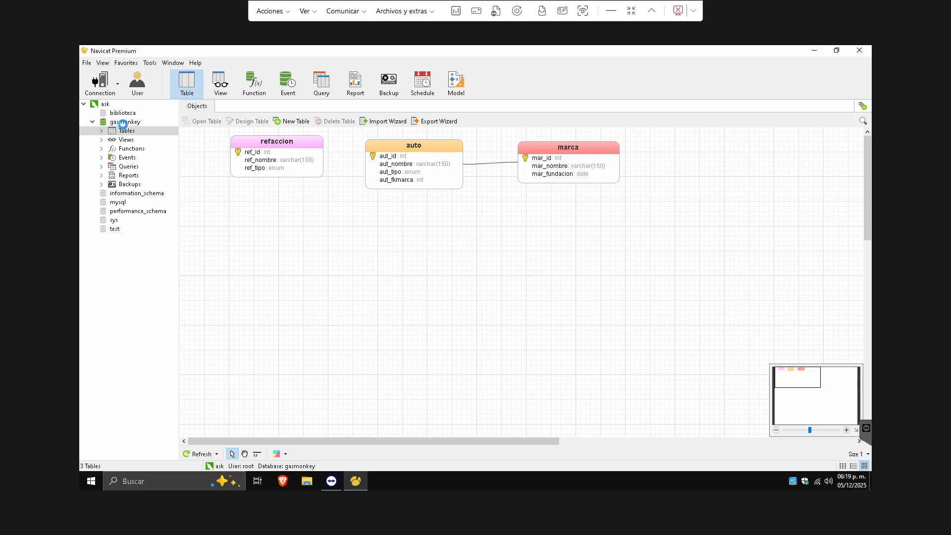
left_click(124, 124)
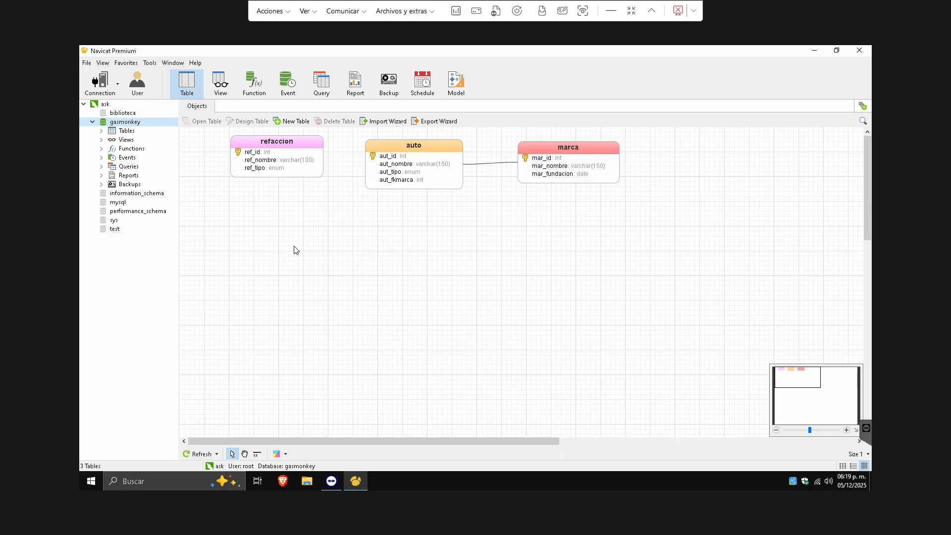
right_click(118, 125)
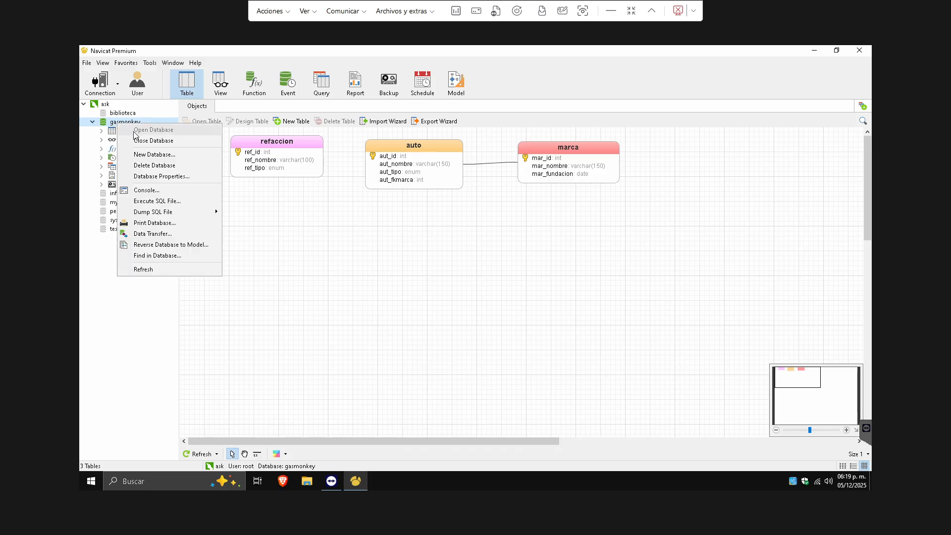
left_click(179, 202)
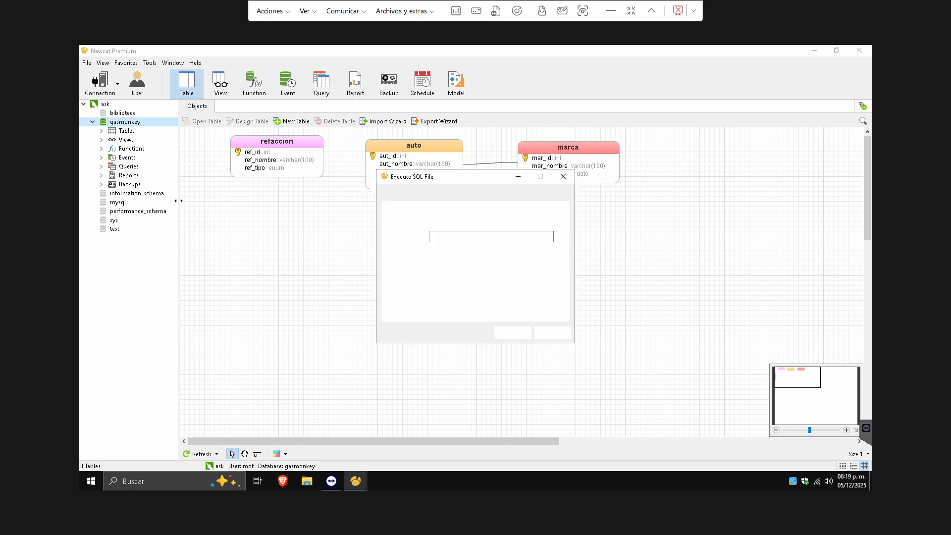
left_click(563, 176)
right_click(117, 124)
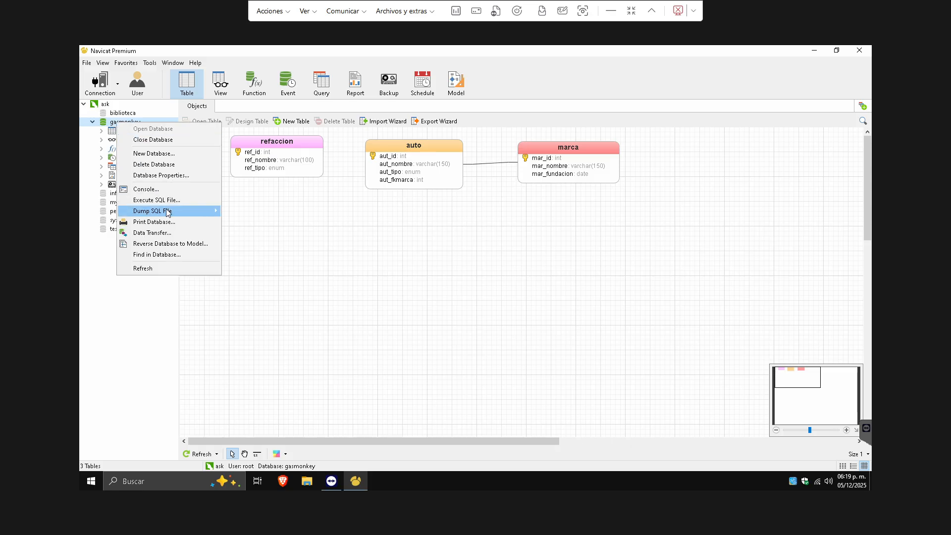
mouse_move(176, 214)
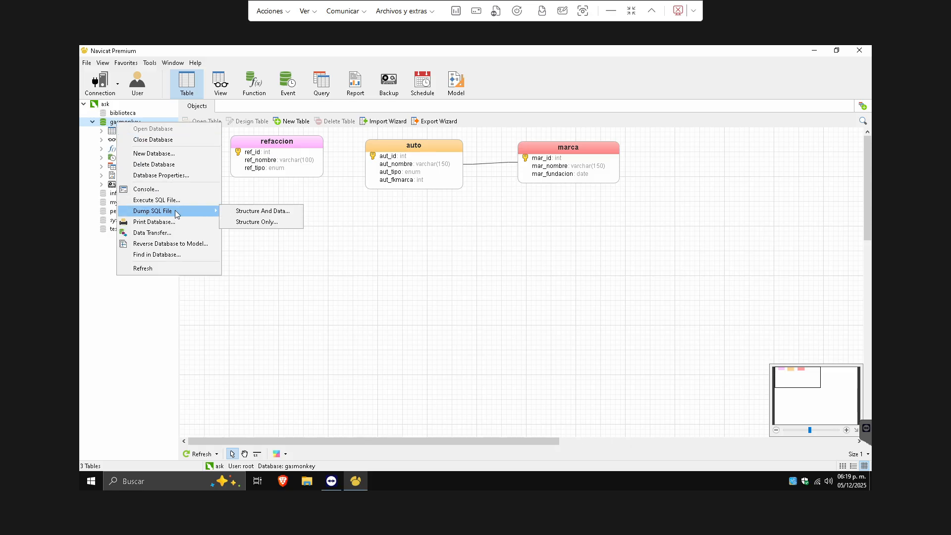
left_click(251, 214)
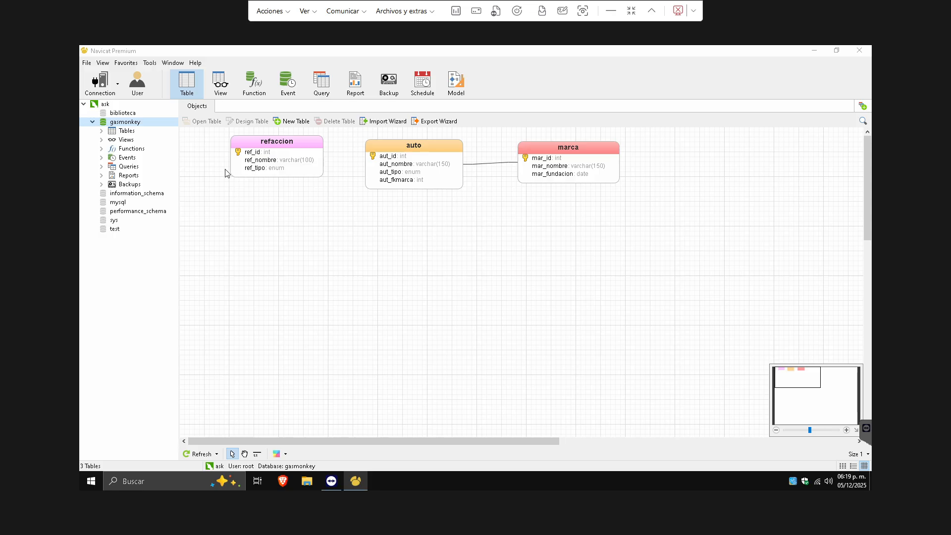
left_click(458, 351)
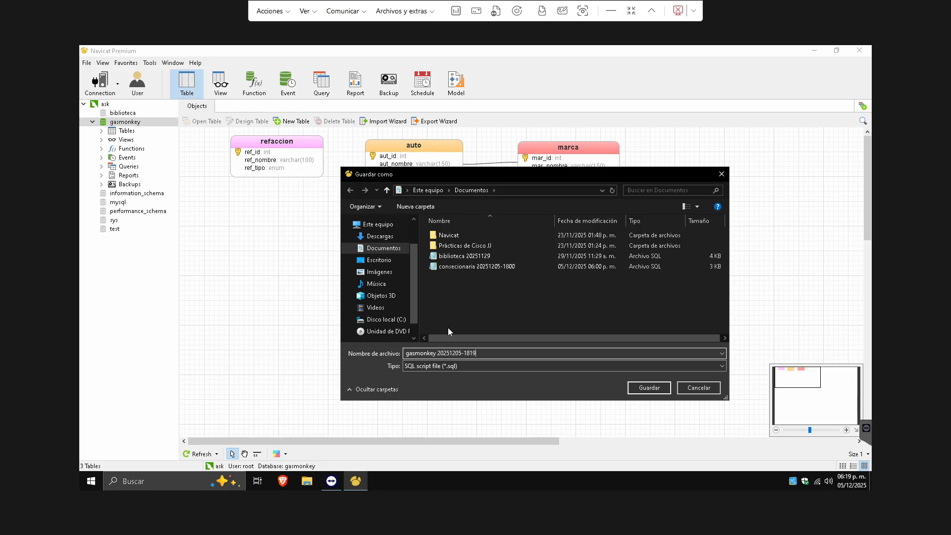
key("Return")
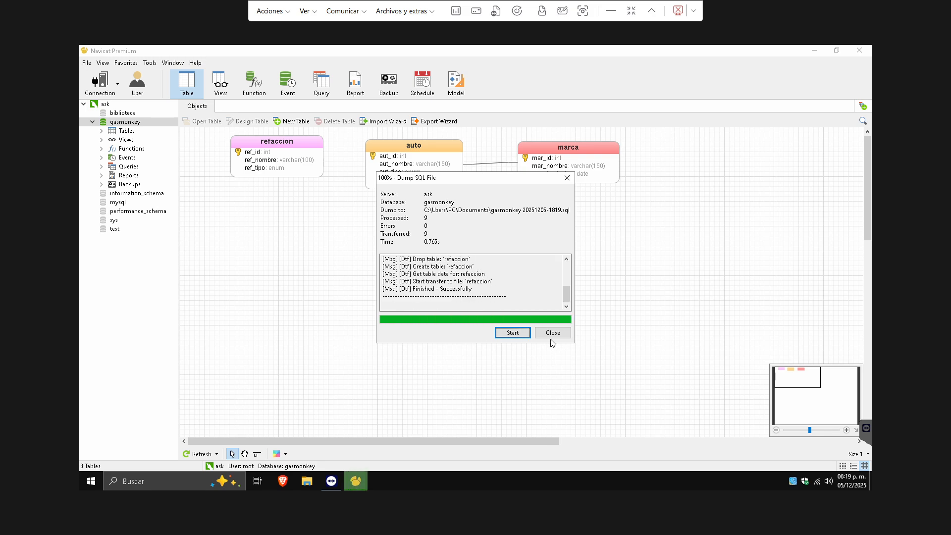
left_click(551, 334)
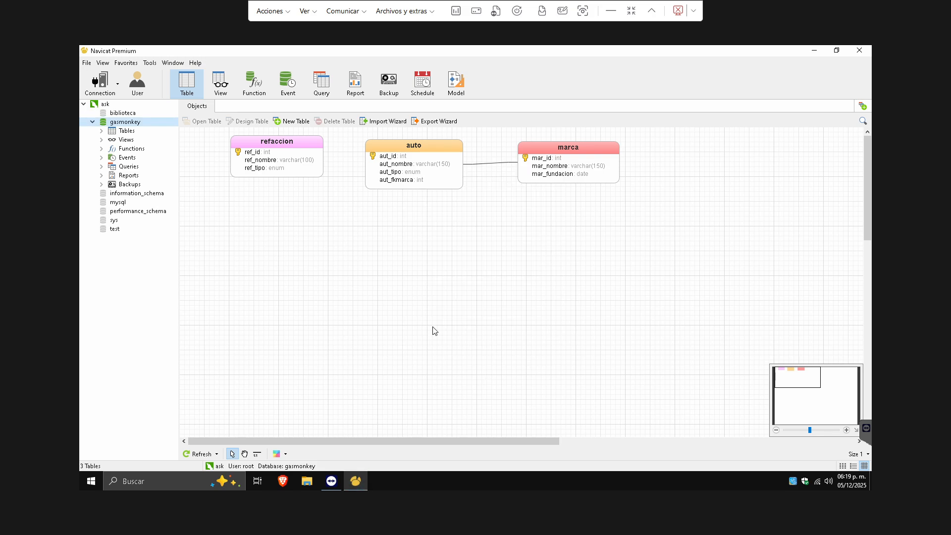
- Collapse the gasmonkey database and close it
left_click(92, 122)
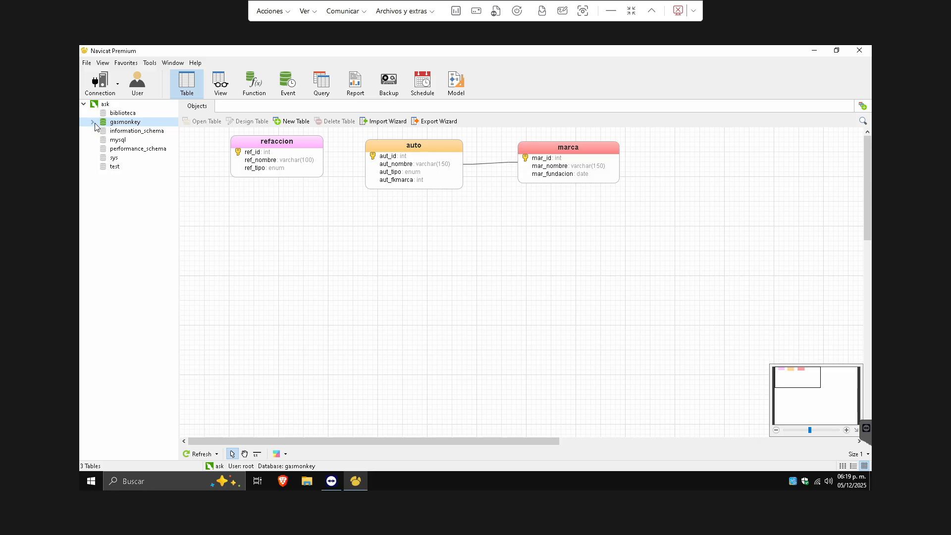
right_click(120, 125)
left_click(144, 132)
- Delete the biblioteca database from the ask connection
left_click(126, 114)
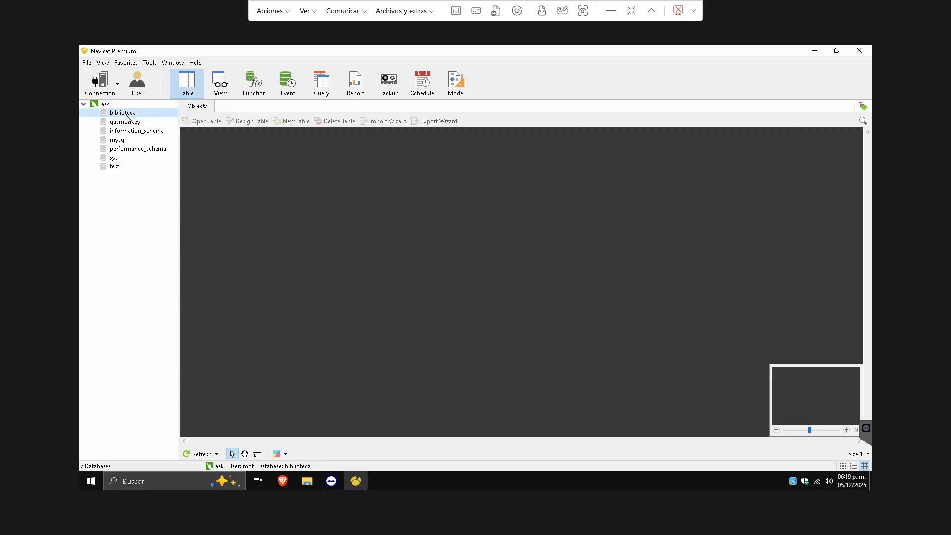
right_click(125, 114)
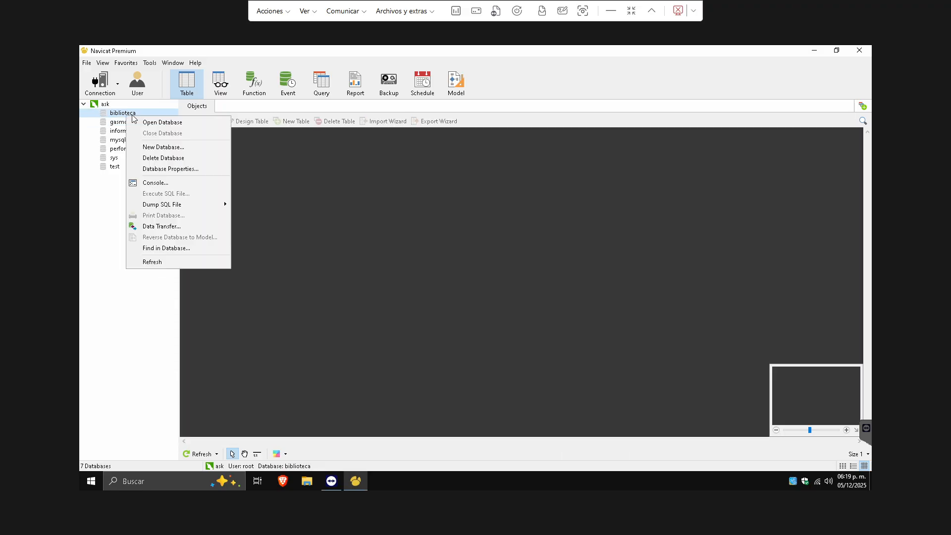
left_click(152, 160)
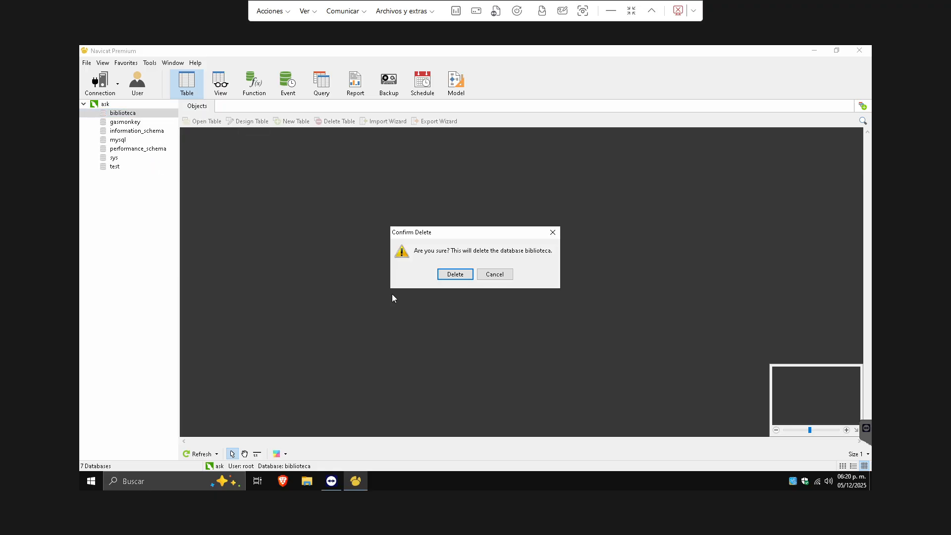
left_click(455, 275)
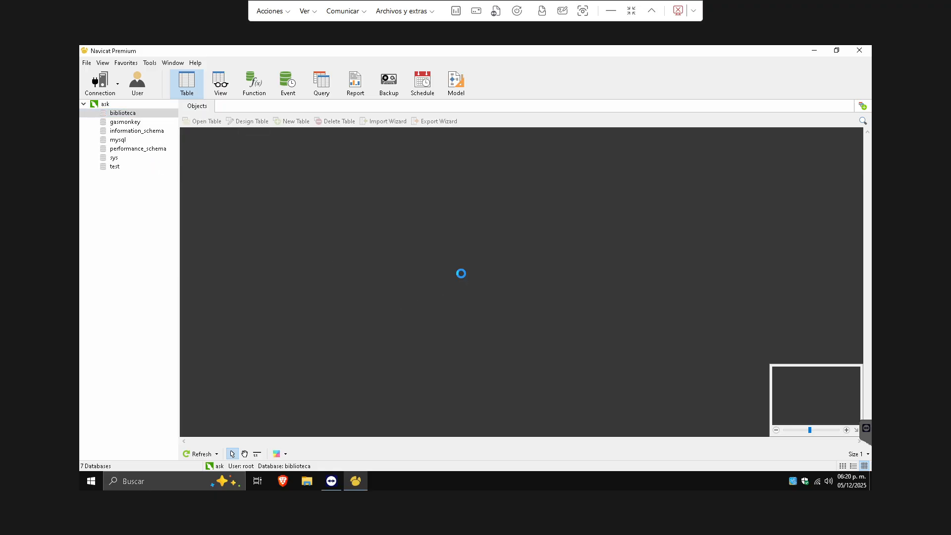
- Start a new database named biblioteca on the ask connection with the utf8mb4 -- UTF-8 Unicode character set
left_click(105, 105)
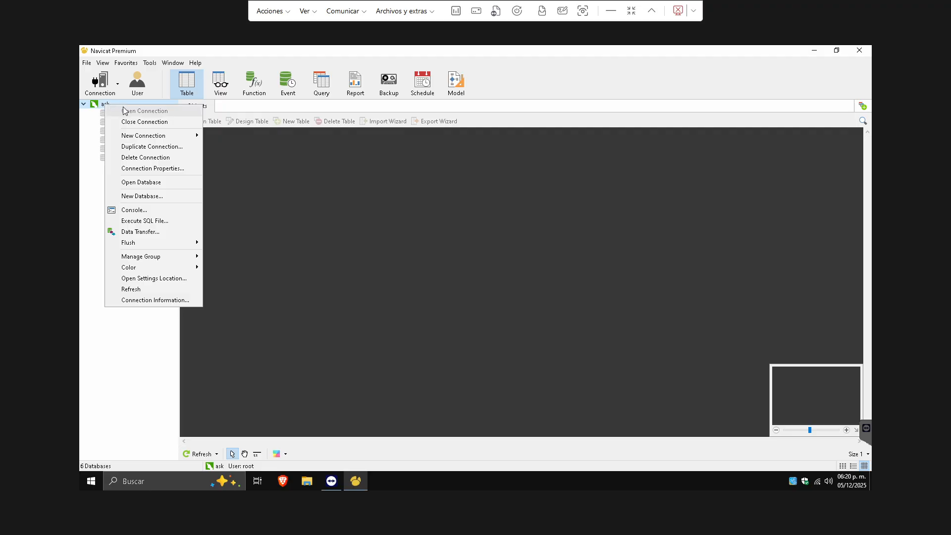
mouse_move(132, 138)
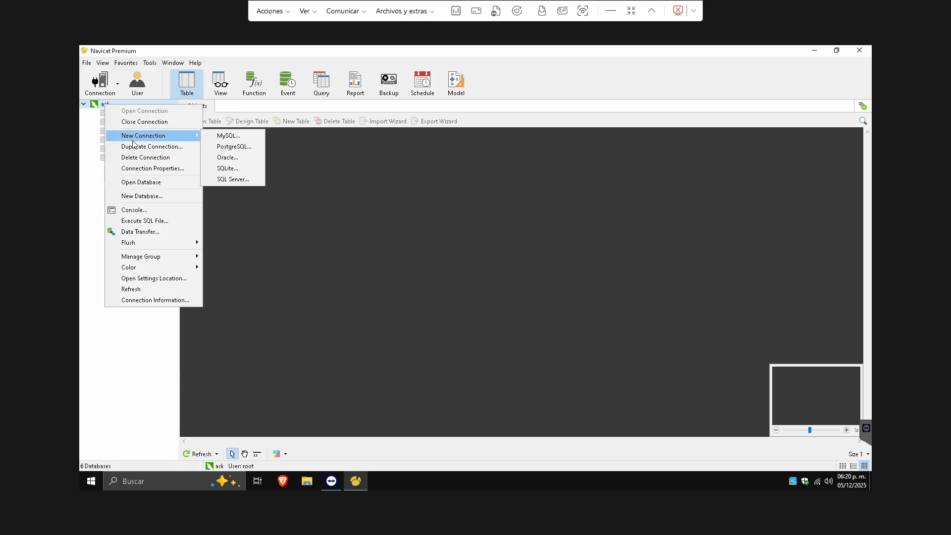
left_click(151, 196)
type("biblioteca")
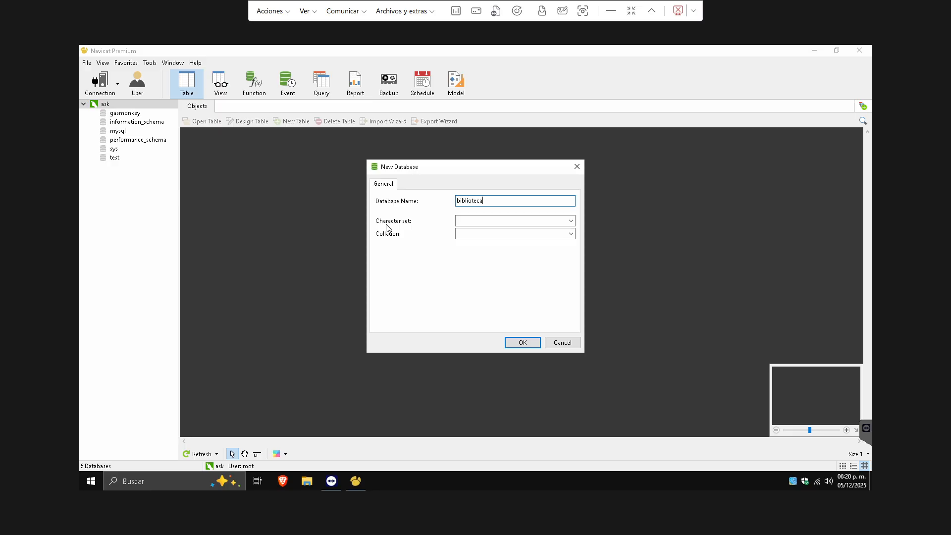
left_click(504, 219)
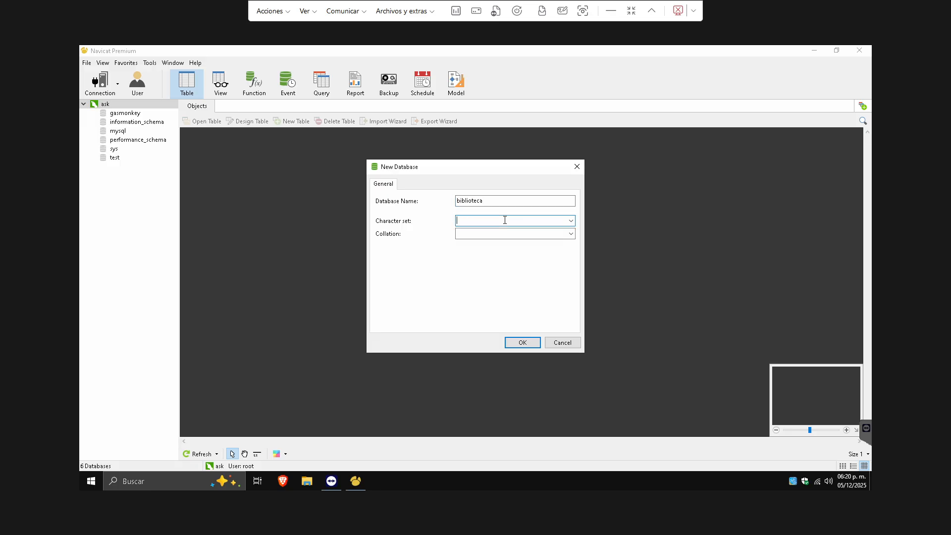
left_click(571, 220)
type("utf")
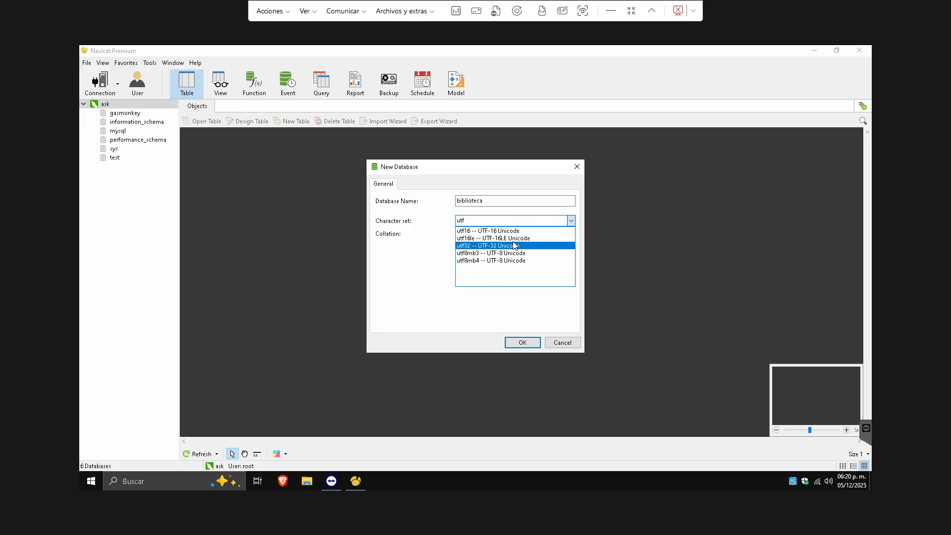
left_click(515, 260)
- Set the new database's collation to utf8mb4_general_ci, then create the database and open it
left_click(566, 229)
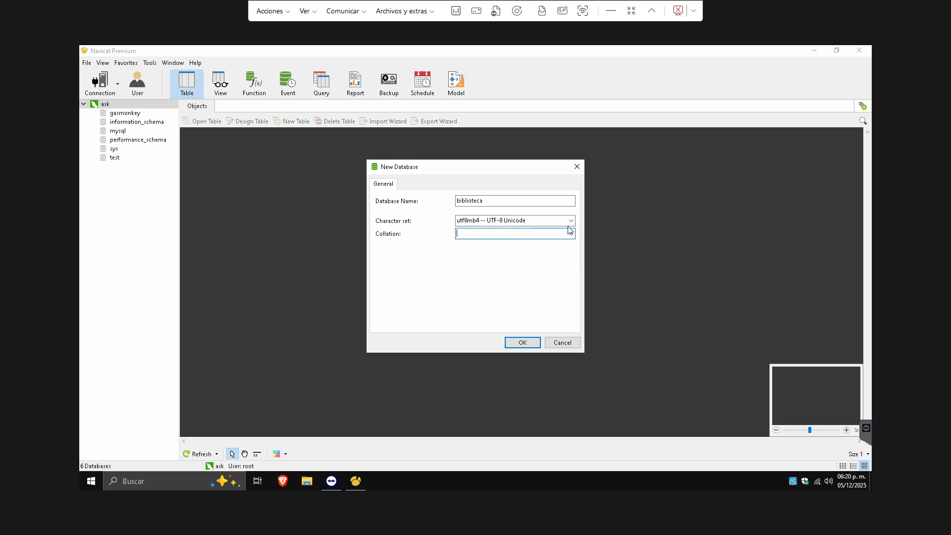
left_click(570, 234)
left_click(506, 258)
left_click(557, 232)
left_click(571, 233)
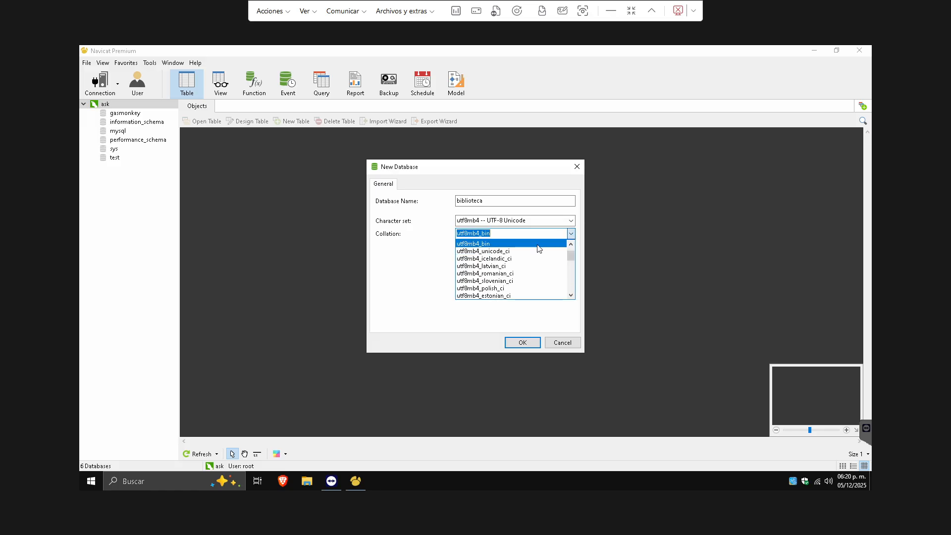
left_click(511, 233)
left_click(512, 234)
key("BackSpace")
key("BackSpace")
key("BackSpace")
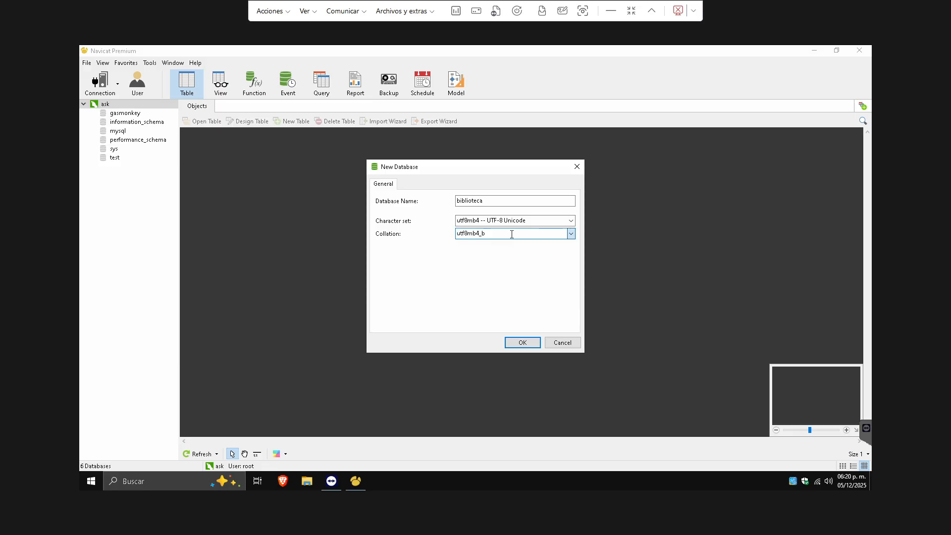
key("Down")
key("Return")
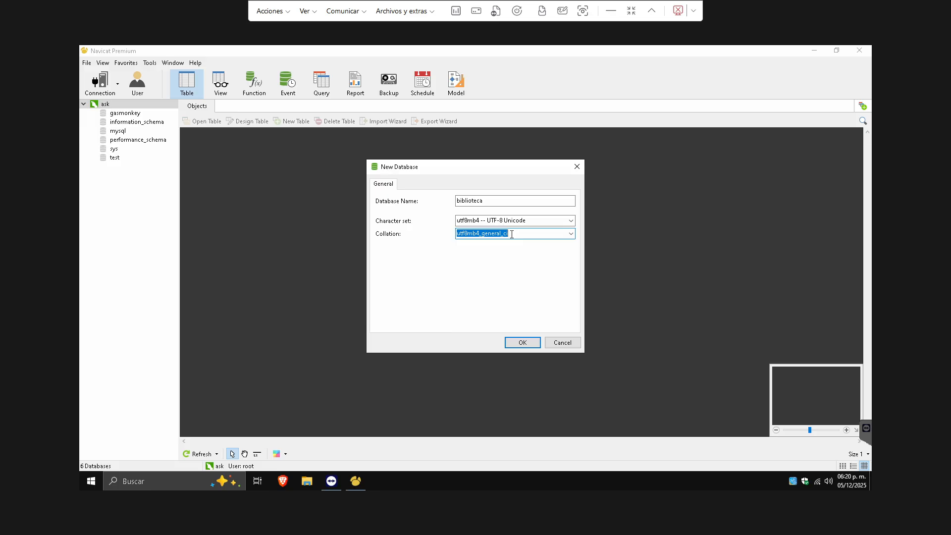
left_click(522, 342)
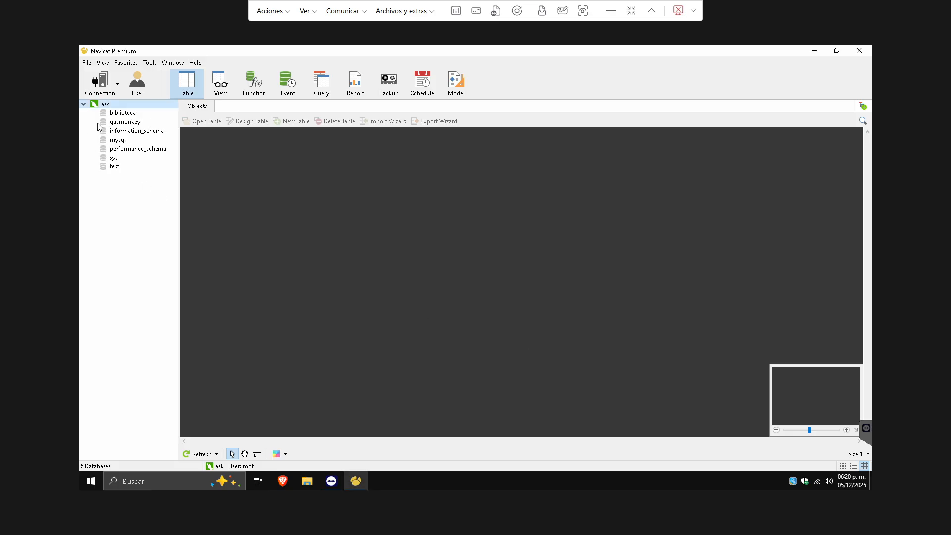
double_click(119, 113)
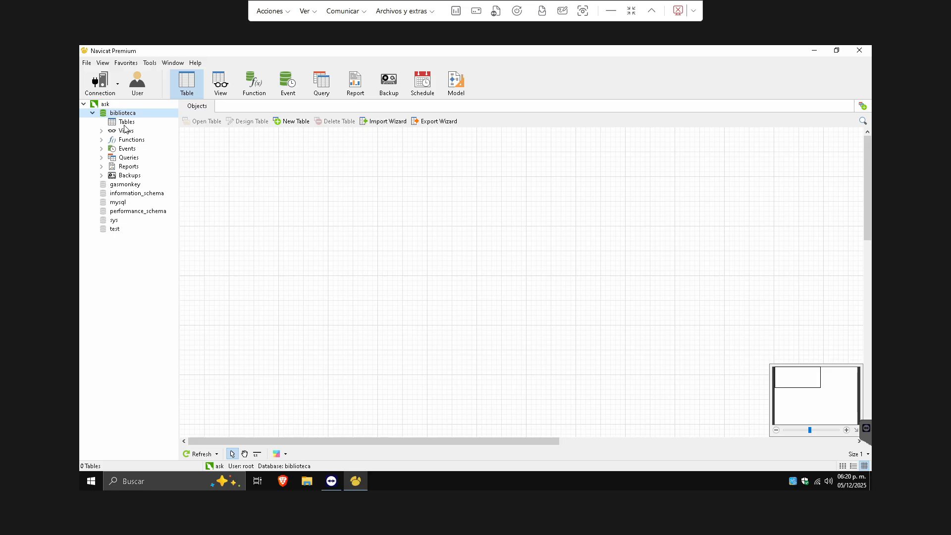
- Try to execute the SQL file biblioteca 20251129 from Documents on the biblioteca database
right_click(124, 117)
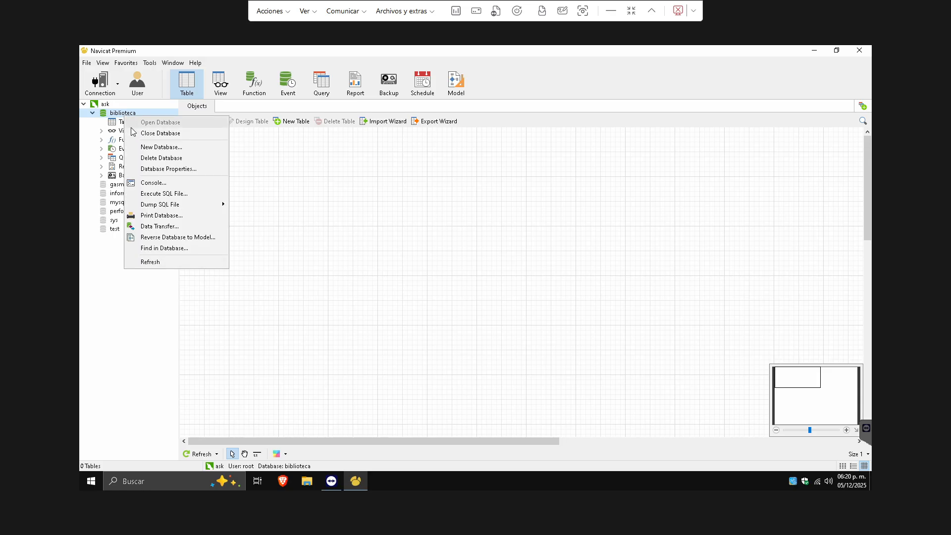
left_click(167, 197)
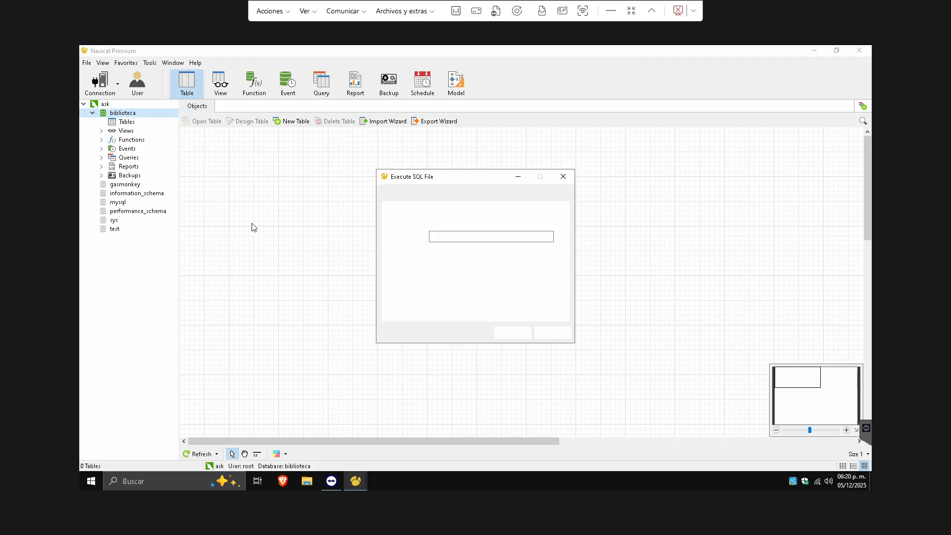
left_click(560, 236)
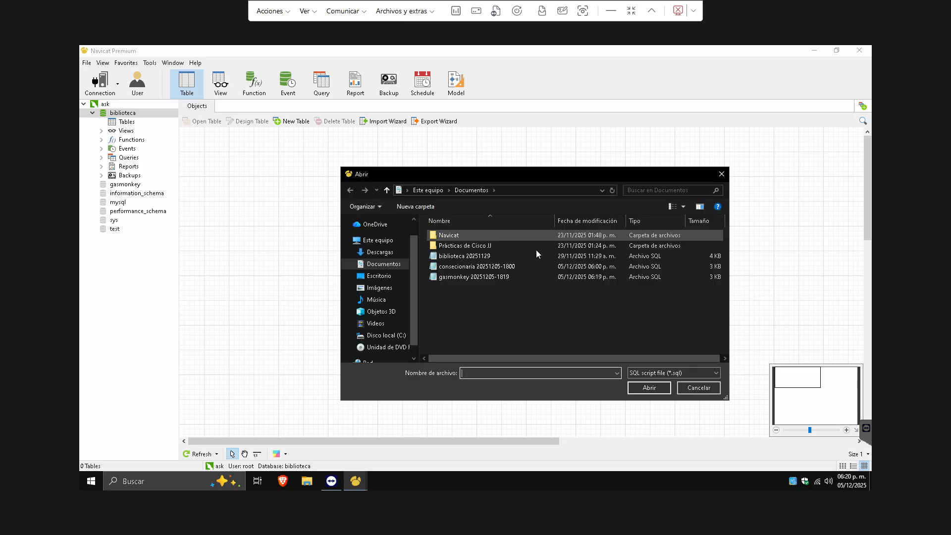
left_click(489, 258)
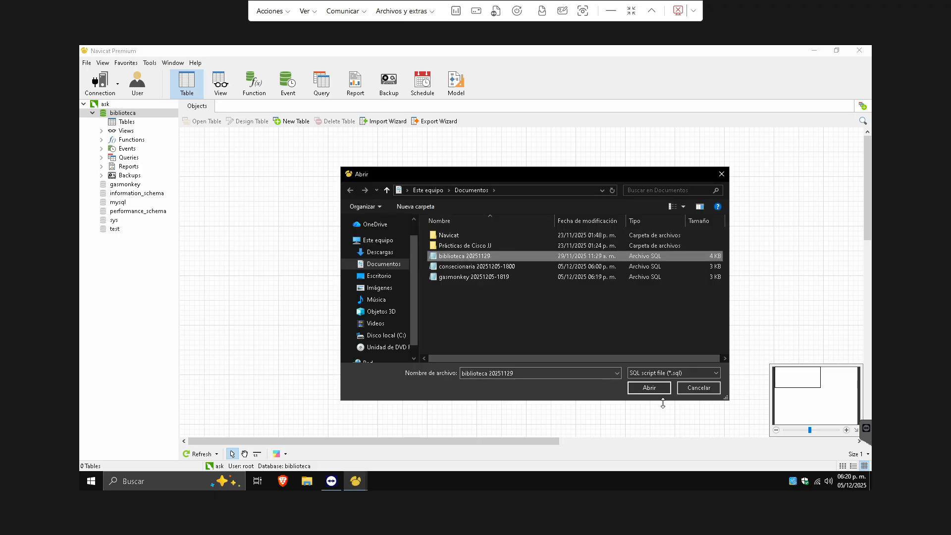
left_click(647, 388)
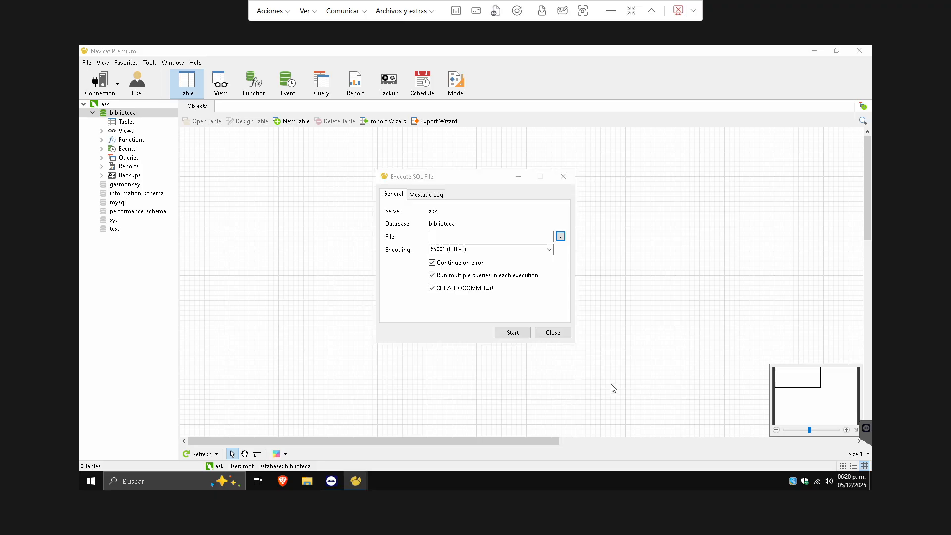
left_click(512, 334)
left_click(553, 333)
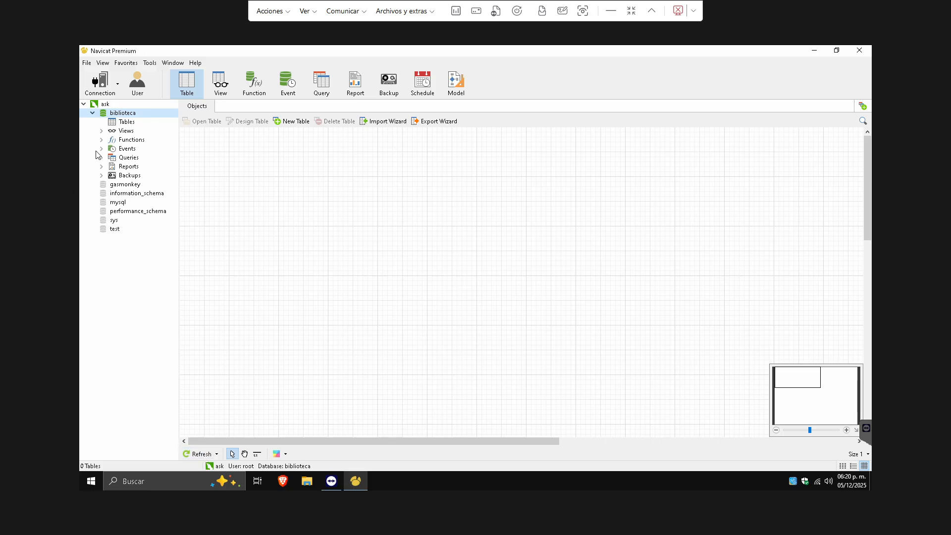
- Refresh the biblioteca database and check its Tables node for the imported tables
right_click(114, 118)
left_click(159, 266)
left_click(113, 124)
double_click(115, 115)
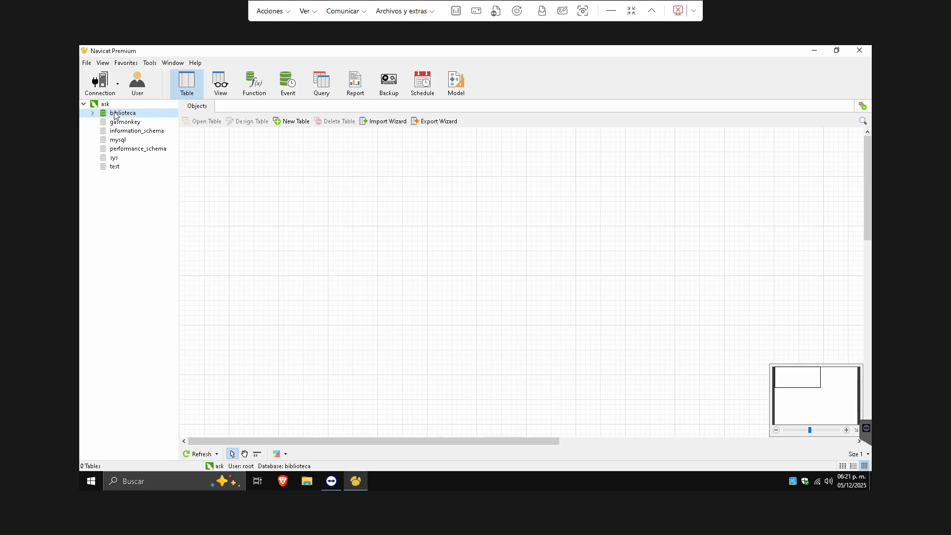
right_click(114, 115)
left_click(159, 258)
left_click(96, 113)
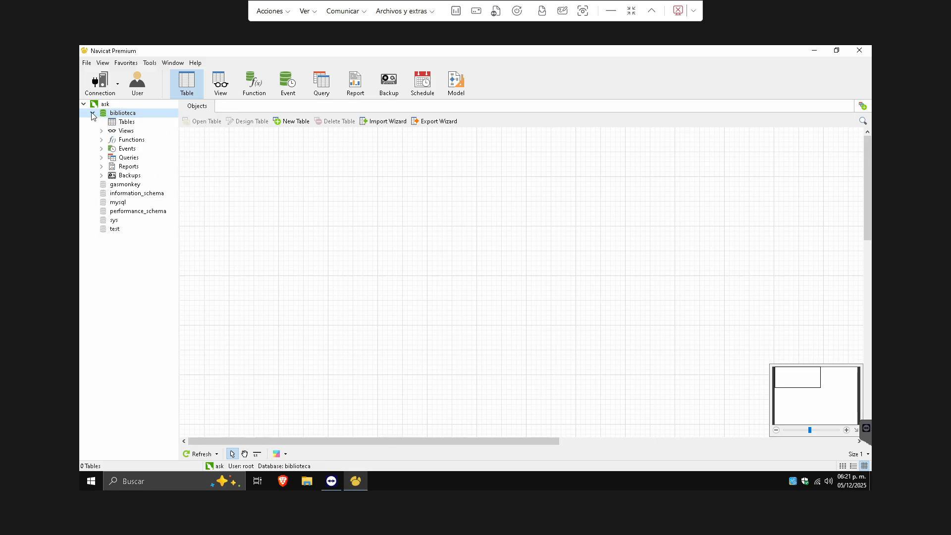
left_click(119, 128)
left_click(118, 121)
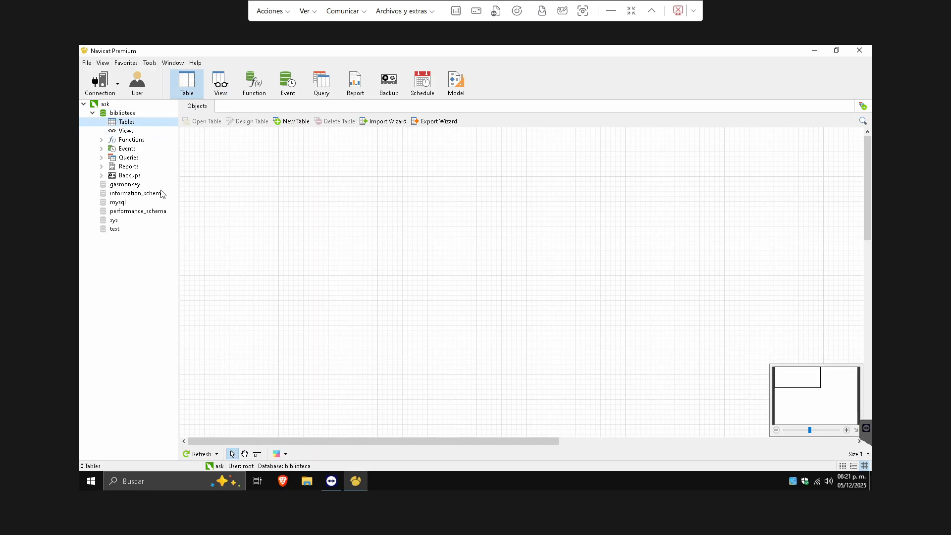
- Execute the SQL file biblioteca 20251129 on the biblioteca database again and dismiss the finished run
left_click(123, 115)
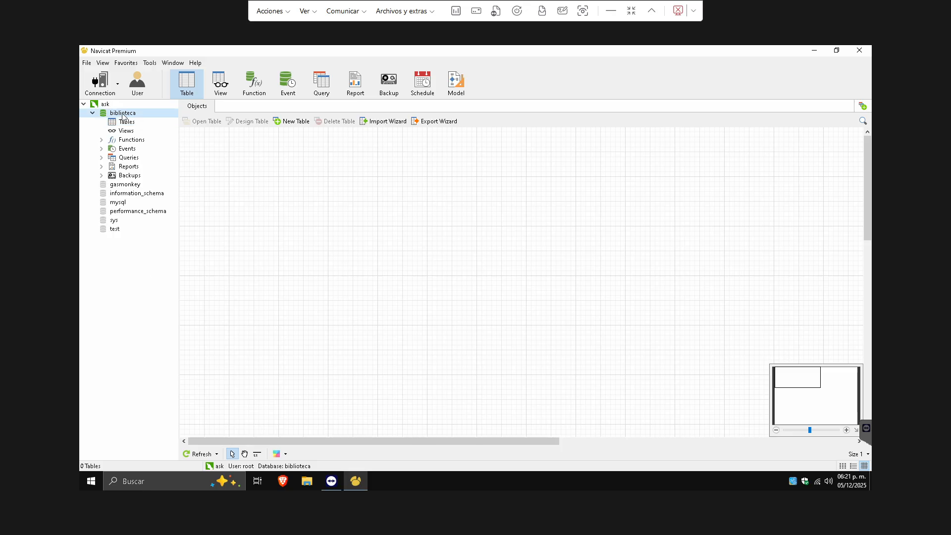
right_click(123, 115)
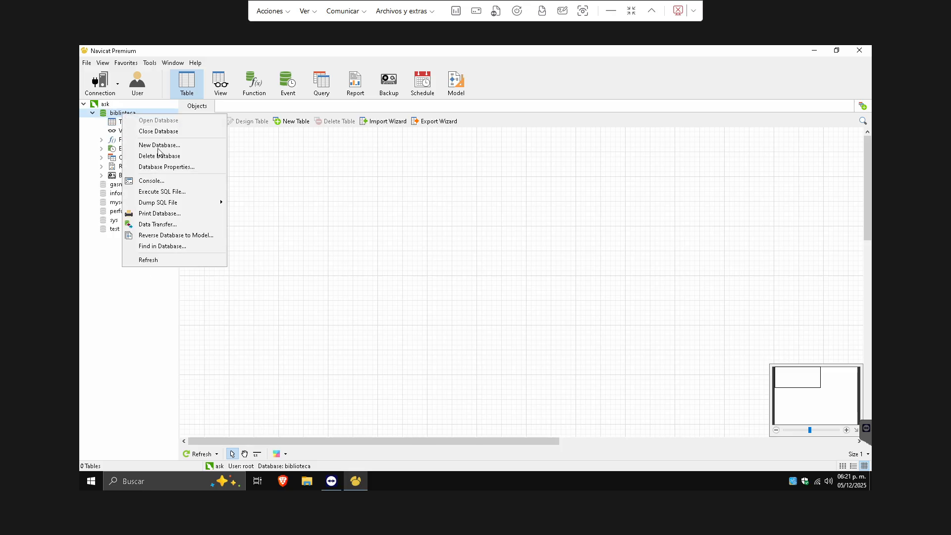
left_click(185, 191)
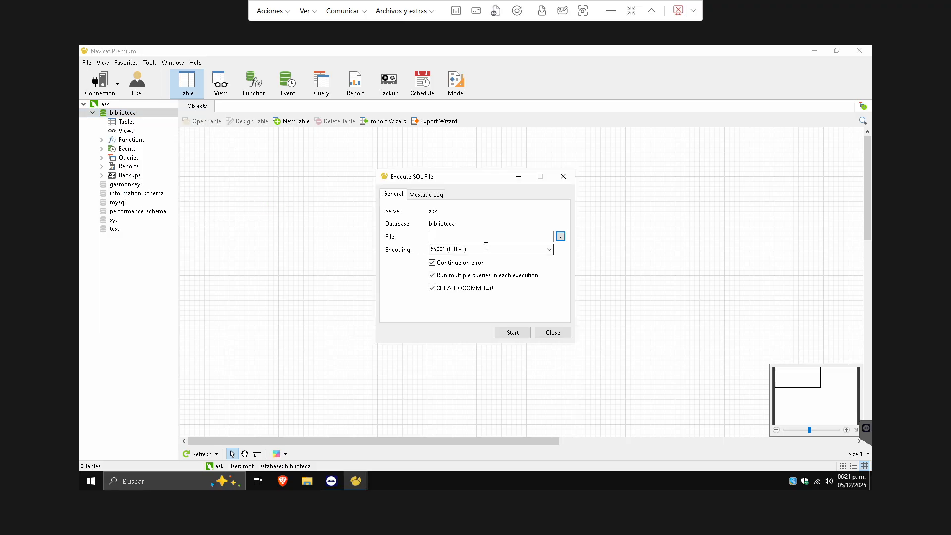
left_click(561, 236)
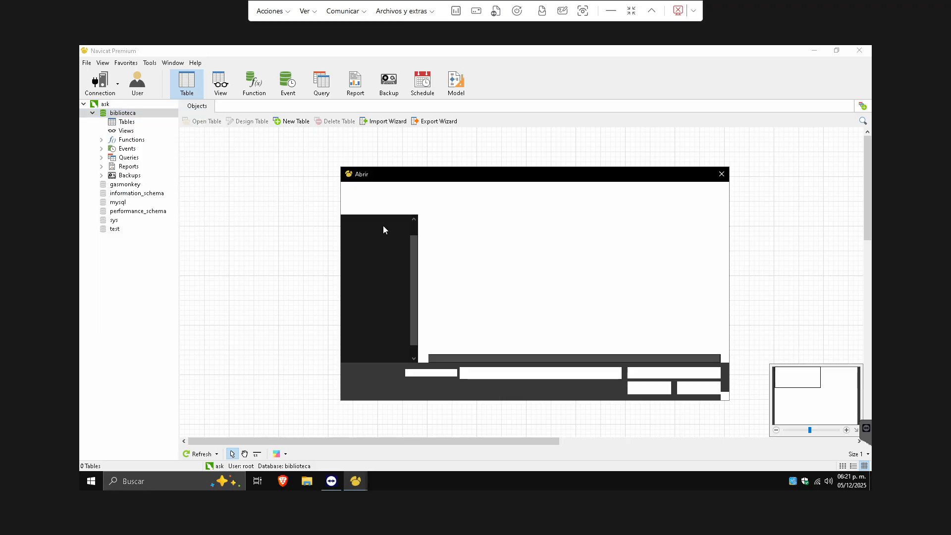
left_click(491, 256)
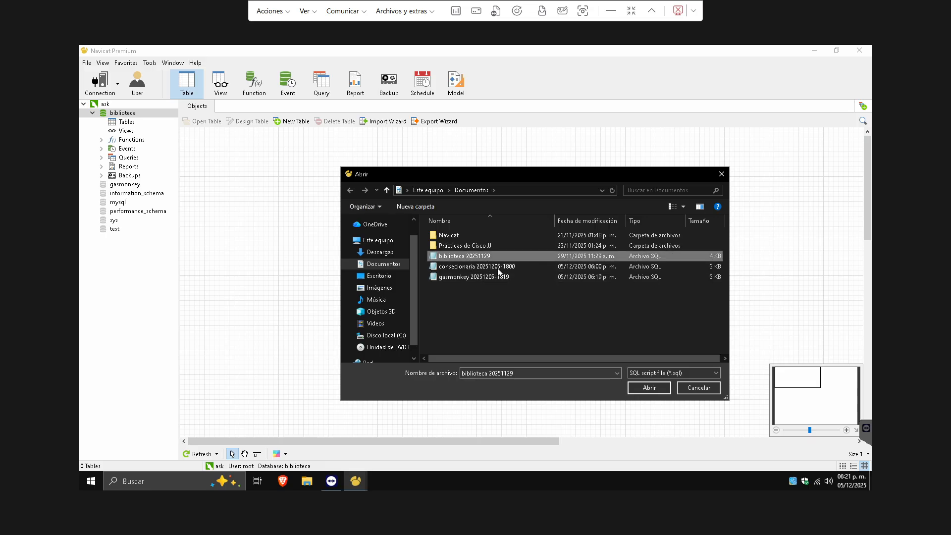
left_click(646, 389)
left_click(514, 333)
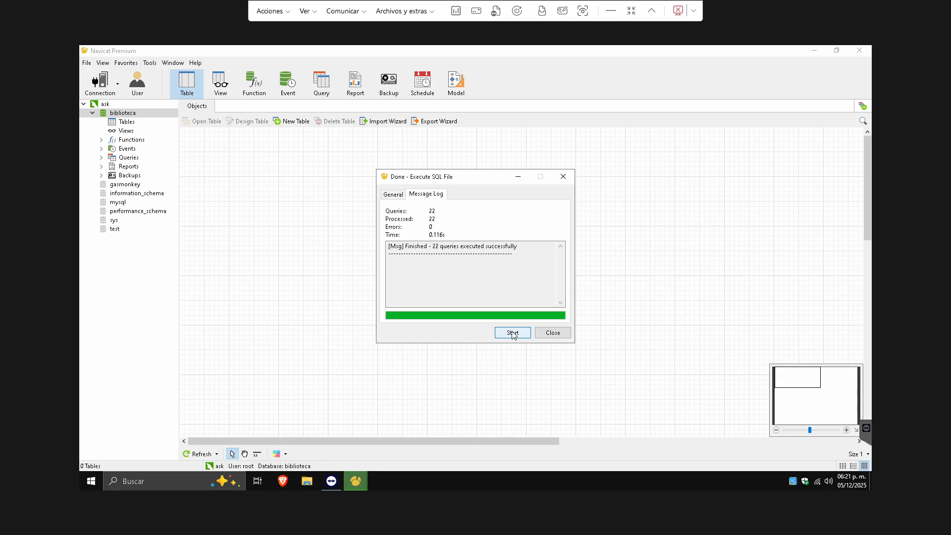
left_click(549, 339)
- Refresh the biblioteca table view and regenerate its ER diagram
right_click(280, 212)
left_click(321, 305)
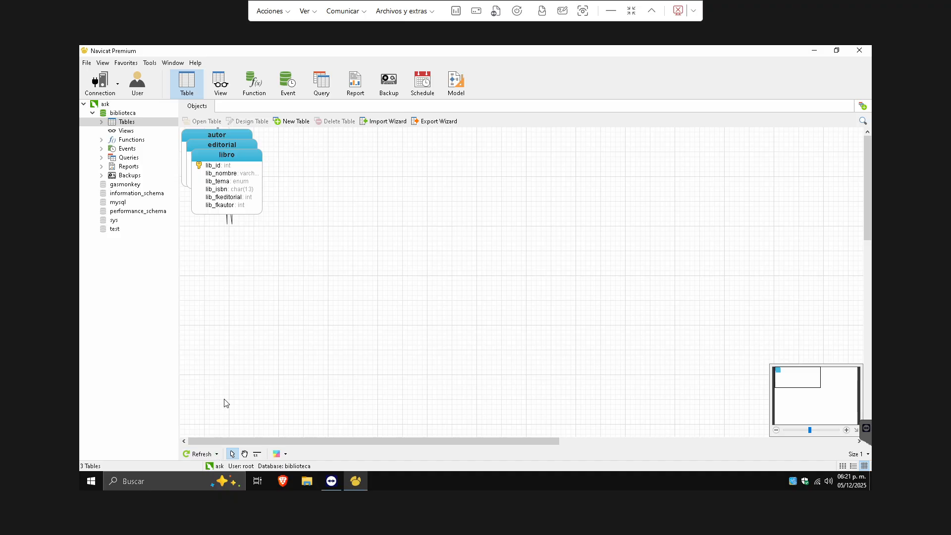
left_click_drag(250, 442, 218, 439)
left_click(218, 452)
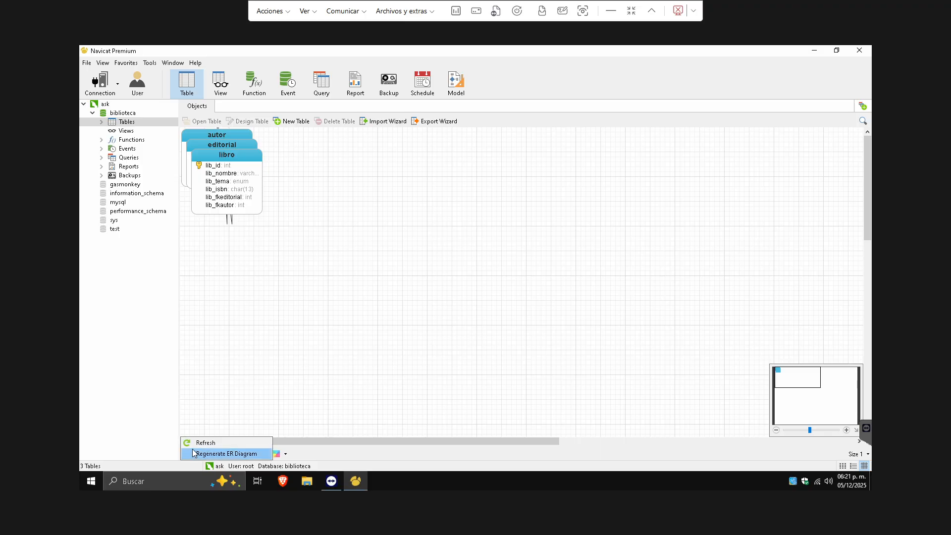
left_click(195, 454)
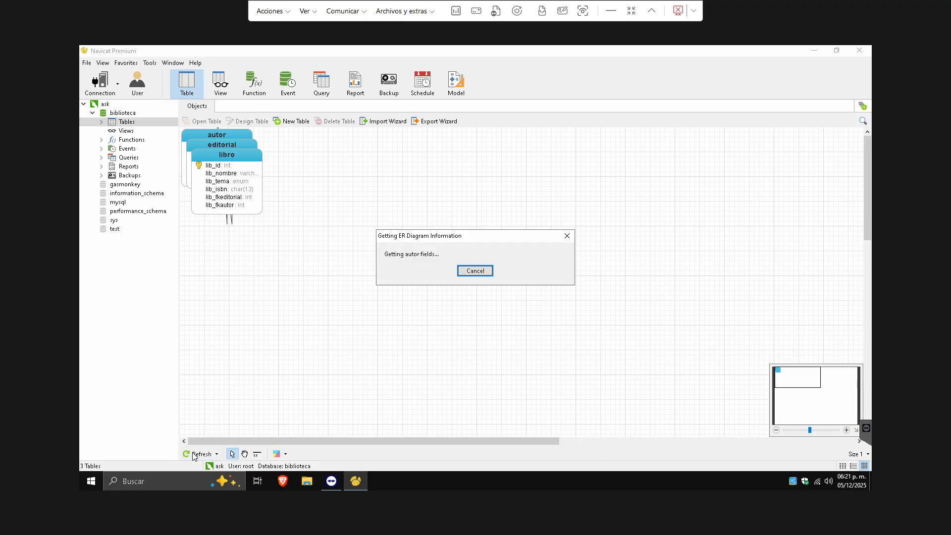
- Widen the libro and editorial tables in the ER diagram to fit their field types, and move editorial farther from libro
left_click(350, 198)
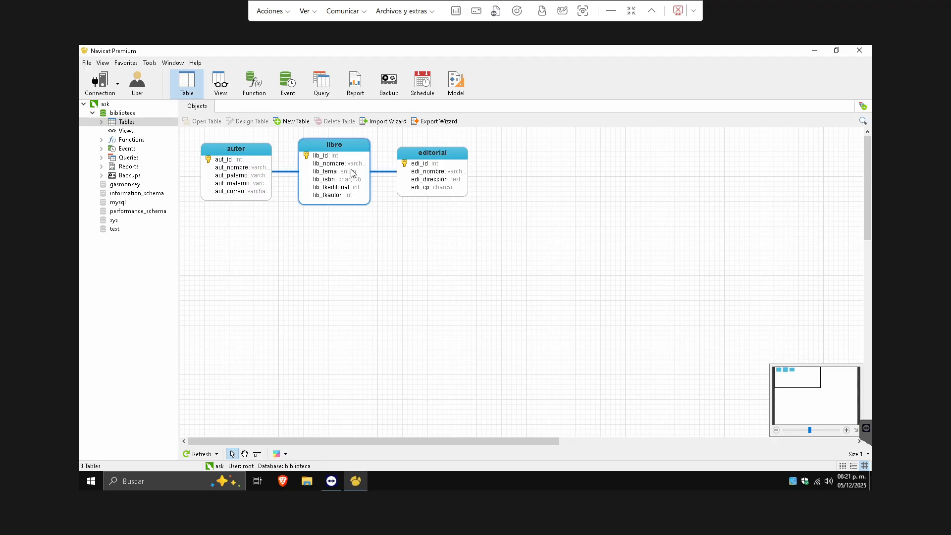
left_click_drag(369, 172, 385, 173)
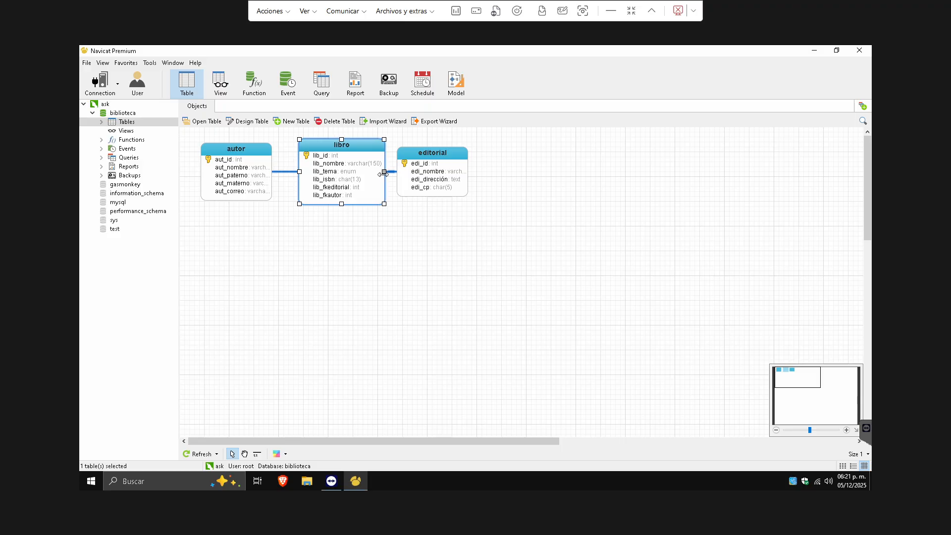
left_click(592, 159)
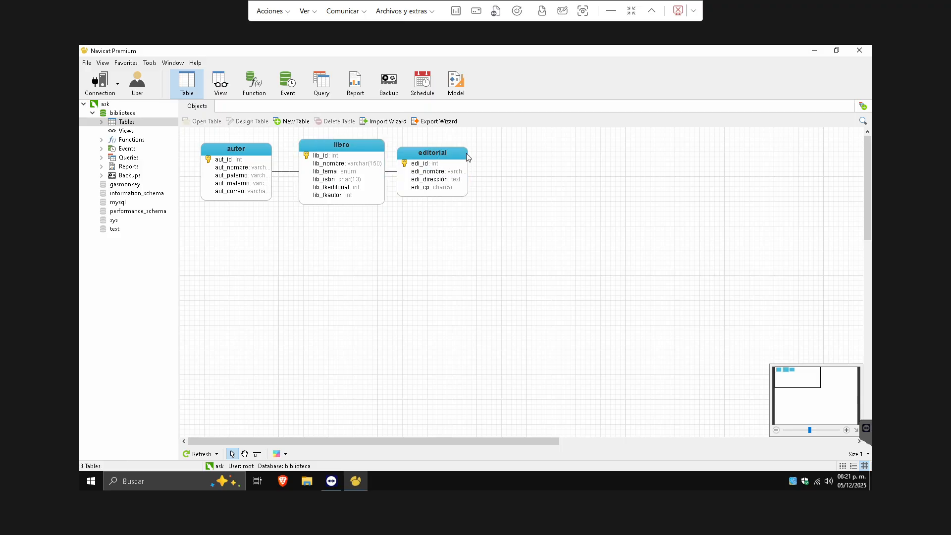
left_click_drag(452, 153, 519, 169)
left_click(620, 274)
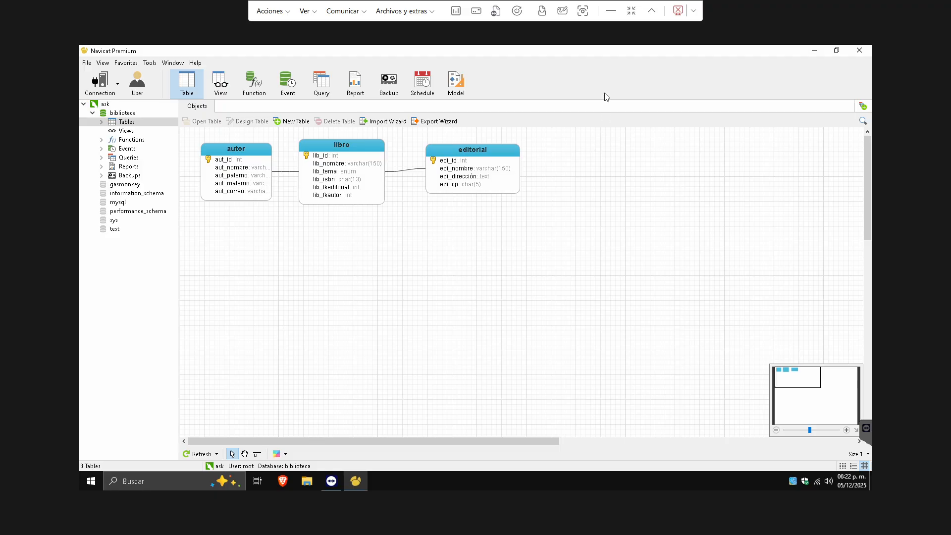
- Leave the full-screen view of the remote desktop session
left_click(628, 13)
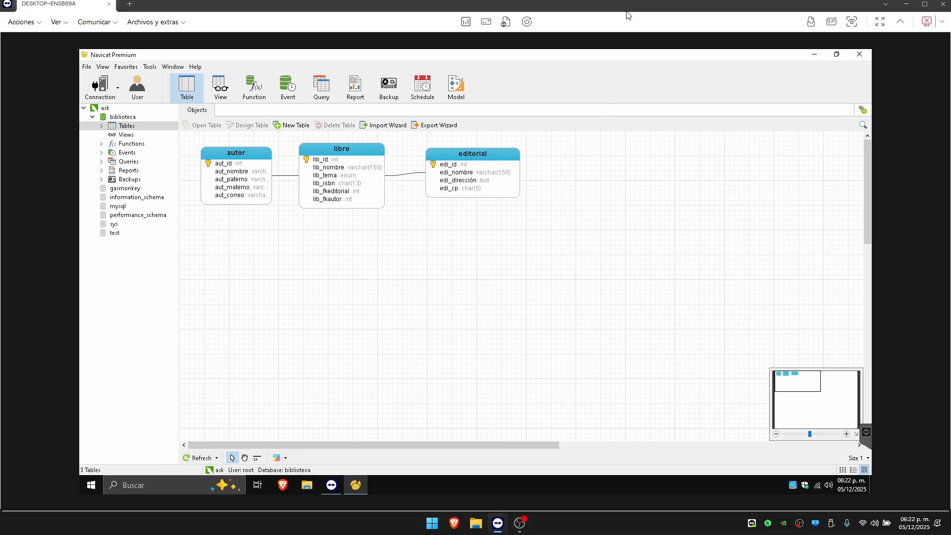